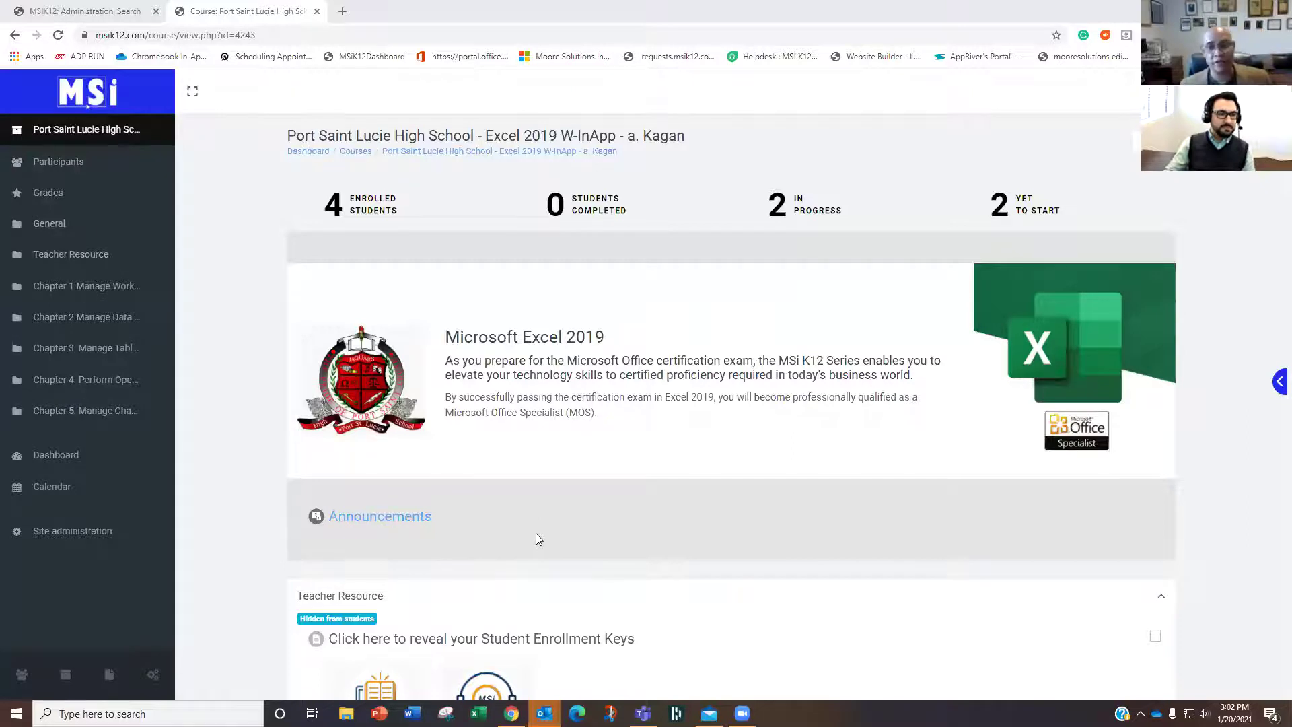
- View the Student Enrollment Keys page in the course's Teacher Resource section and return to the course page
{"action": "scroll", "coordinate": [720, 434], "scroll_direction": "down", "scroll_amount": 1}
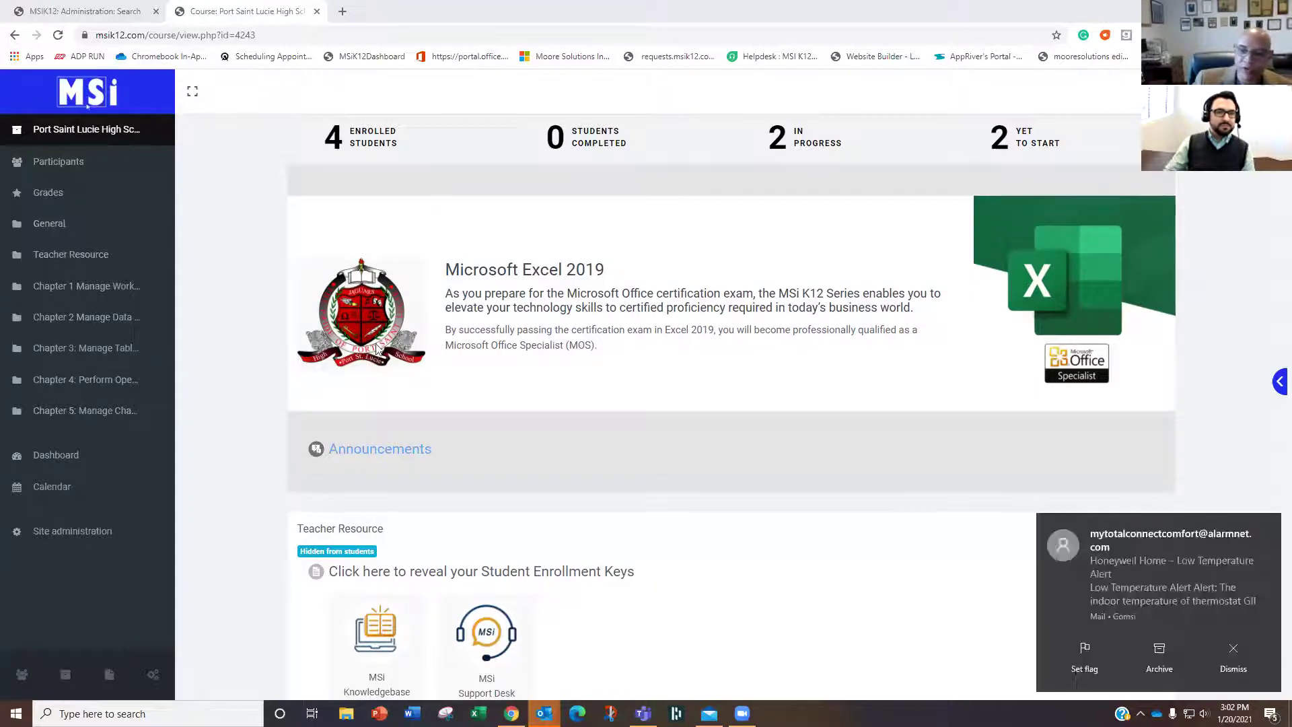
{"action": "left_click", "coordinate": [1269, 523]}
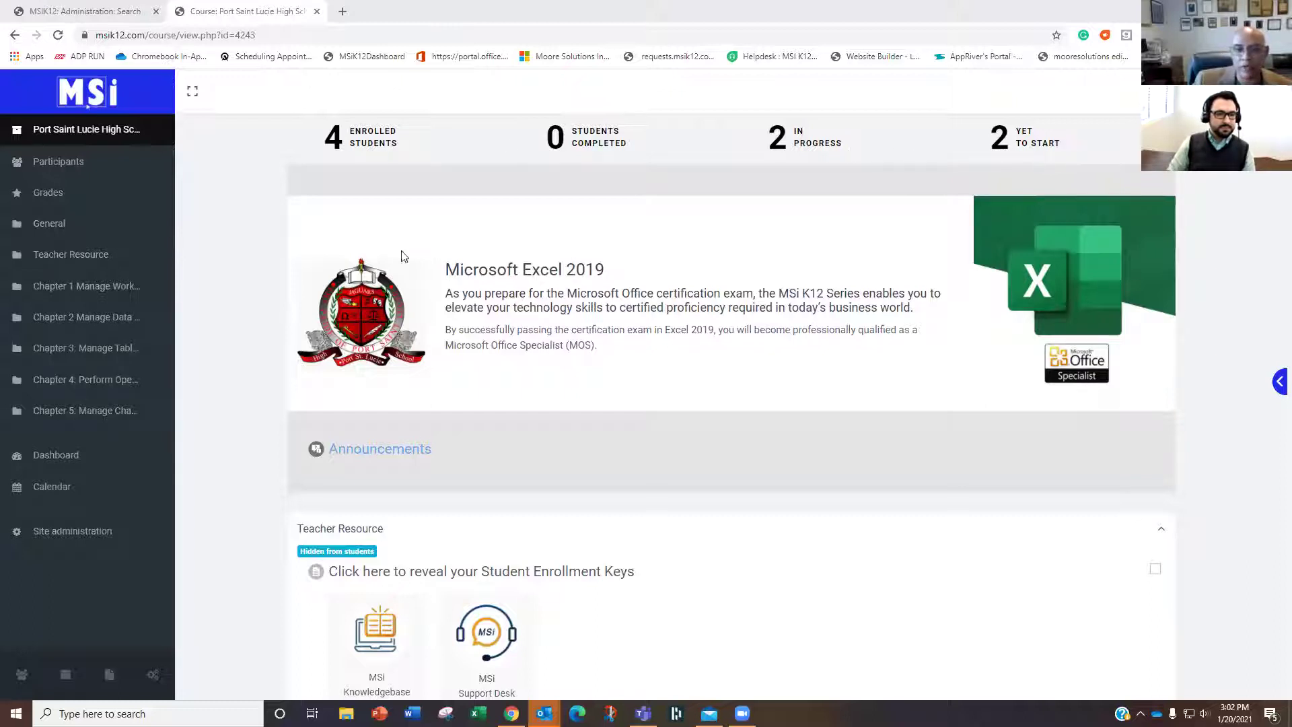
{"action": "scroll", "coordinate": [840, 558], "scroll_direction": "down", "scroll_amount": 3}
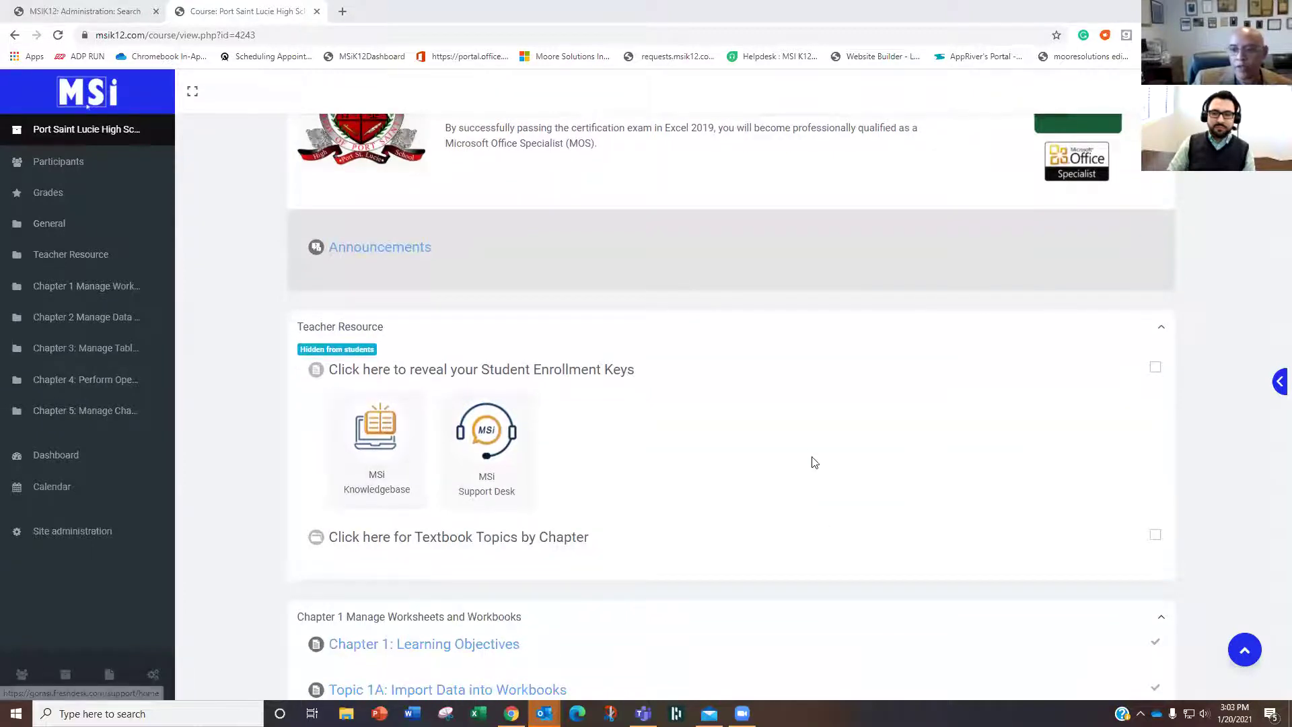
{"action": "scroll", "coordinate": [812, 462], "scroll_direction": "down", "scroll_amount": 1}
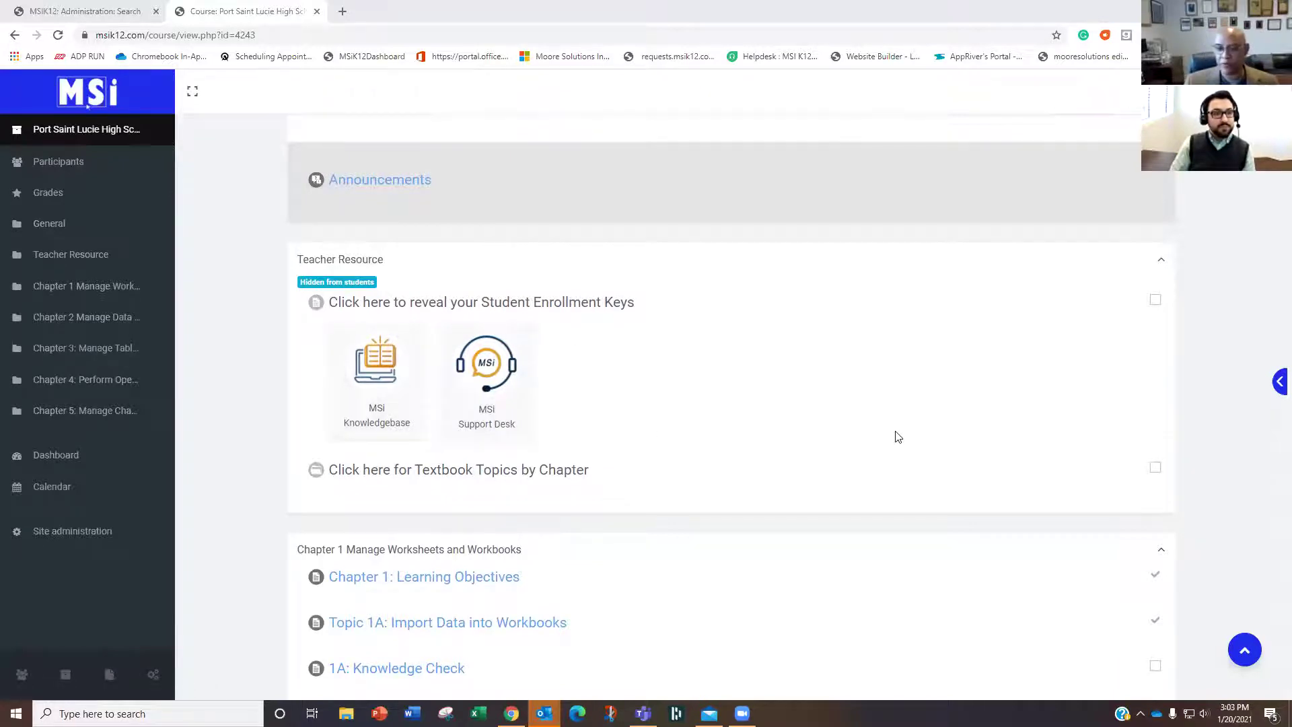
{"action": "scroll", "coordinate": [895, 432], "scroll_direction": "down", "scroll_amount": 1}
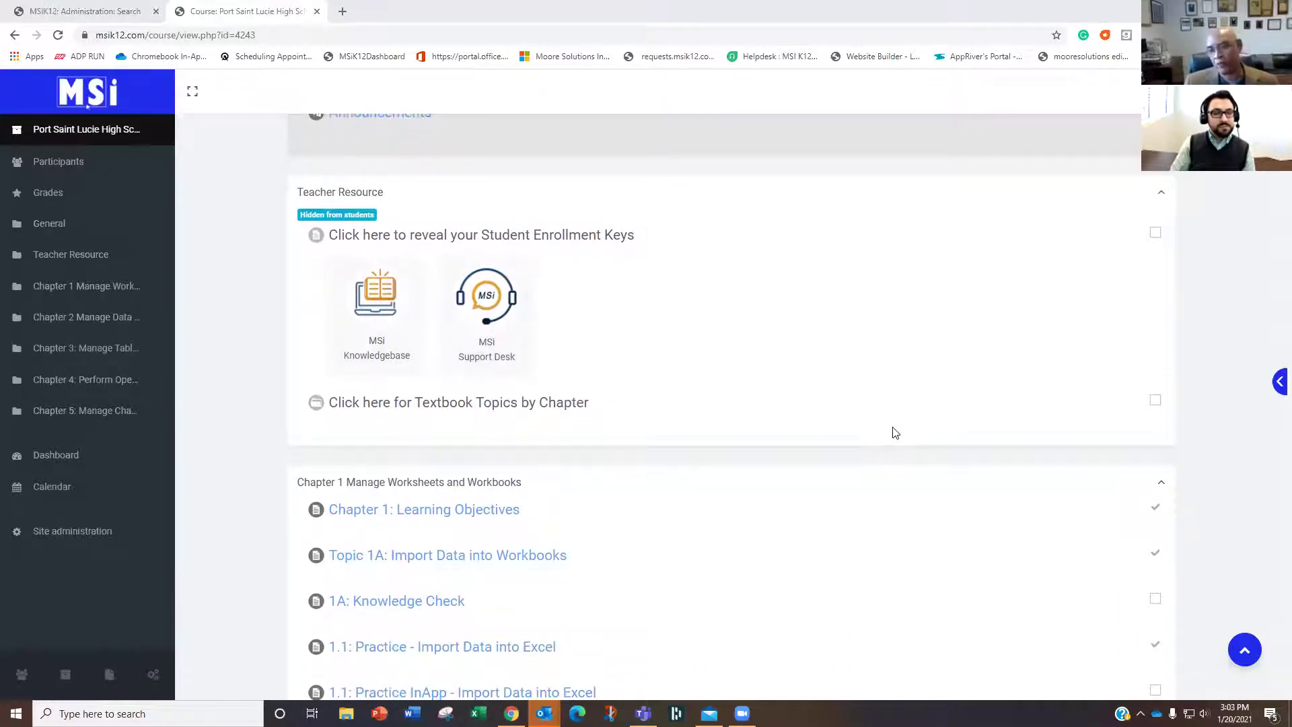
{"action": "left_click", "coordinate": [564, 241]}
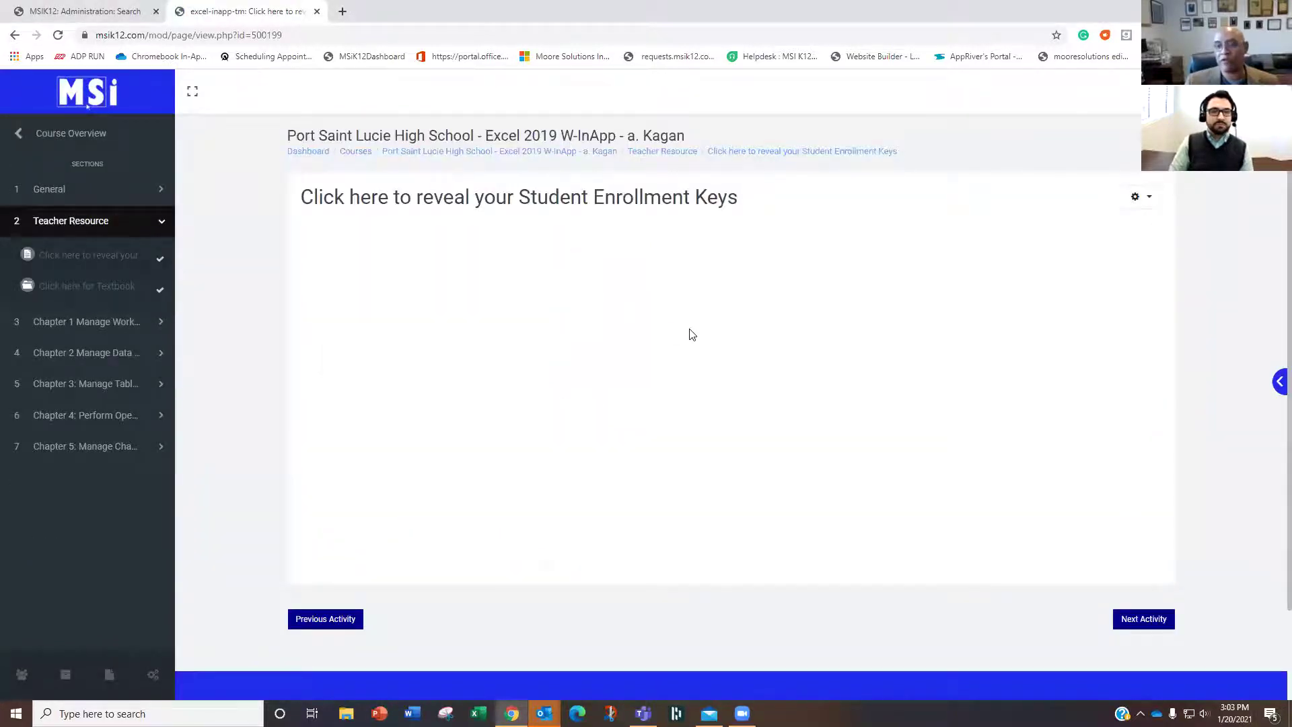
{"action": "right_click", "coordinate": [17, 38]}
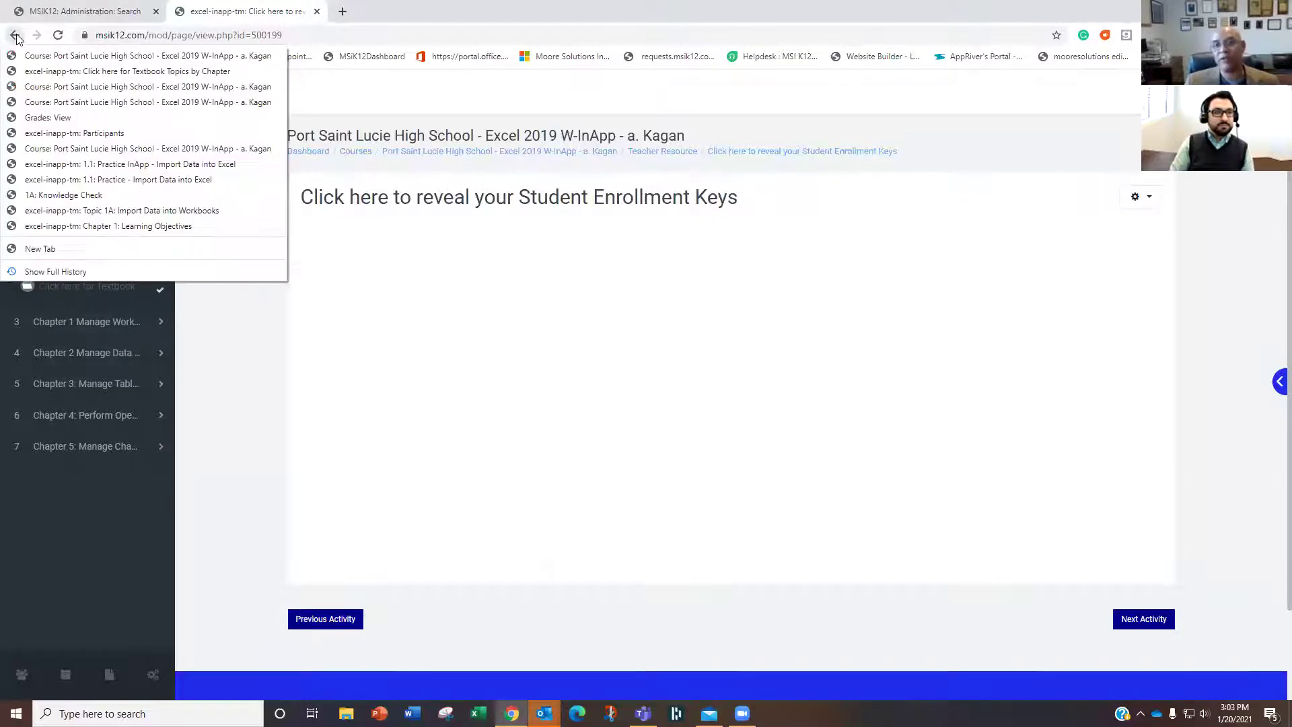
{"action": "key", "text": "Escape"}
{"action": "left_click", "coordinate": [15, 37]}
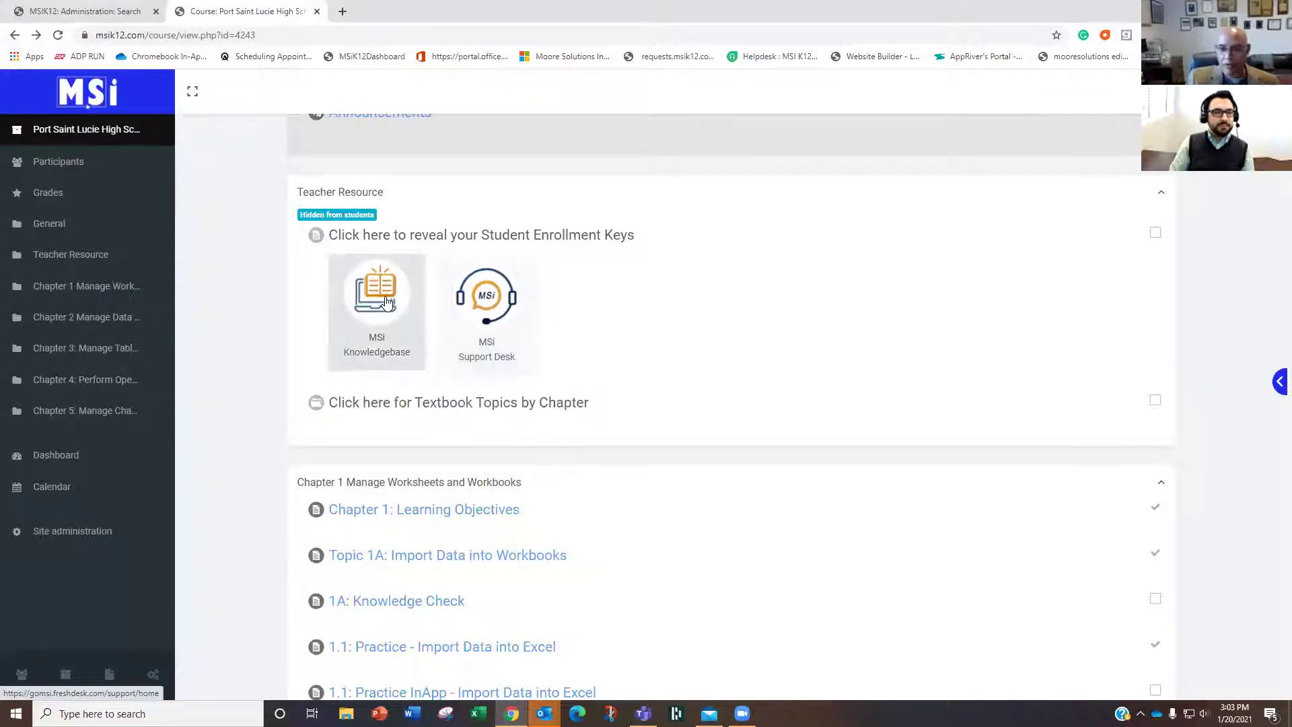
- Open the MSi Support Desk portal from Teacher Resource, look over its knowledge base articles, and return to the course
{"action": "left_click", "coordinate": [494, 309]}
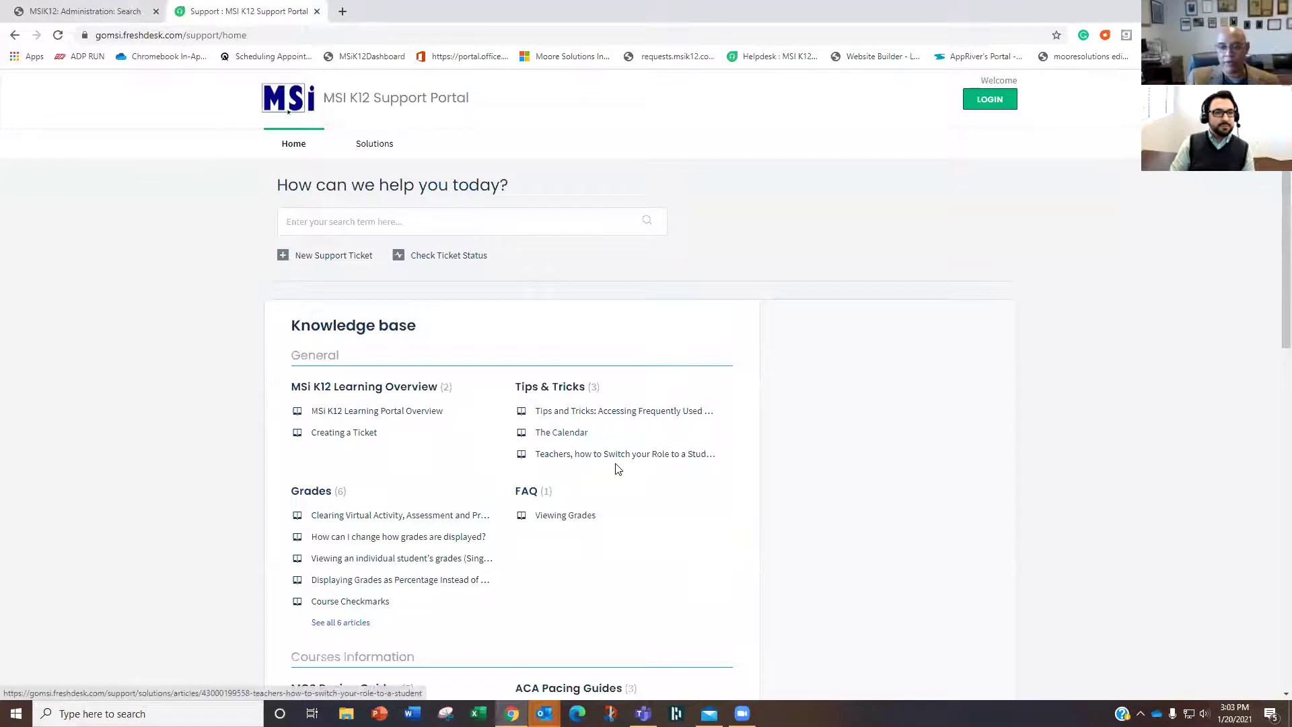
{"action": "scroll", "coordinate": [616, 468], "scroll_direction": "down", "scroll_amount": 2}
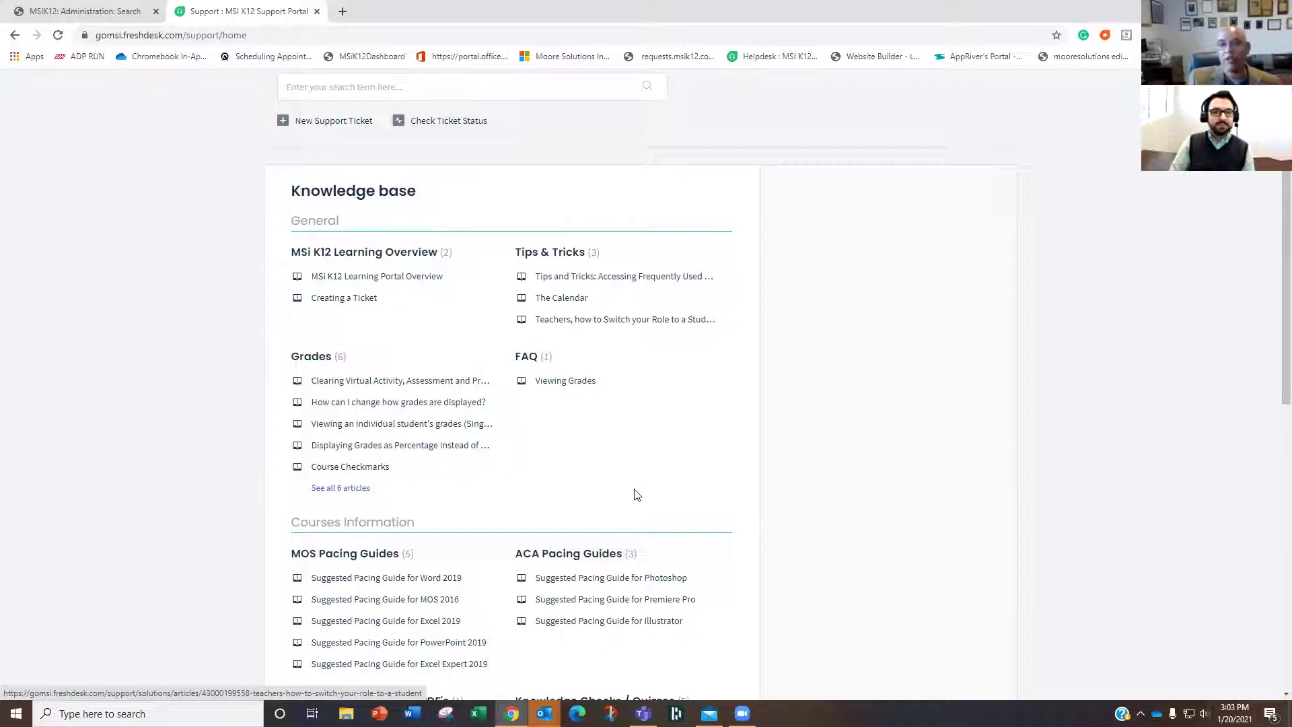
{"action": "scroll", "coordinate": [639, 515], "scroll_direction": "up", "scroll_amount": 2}
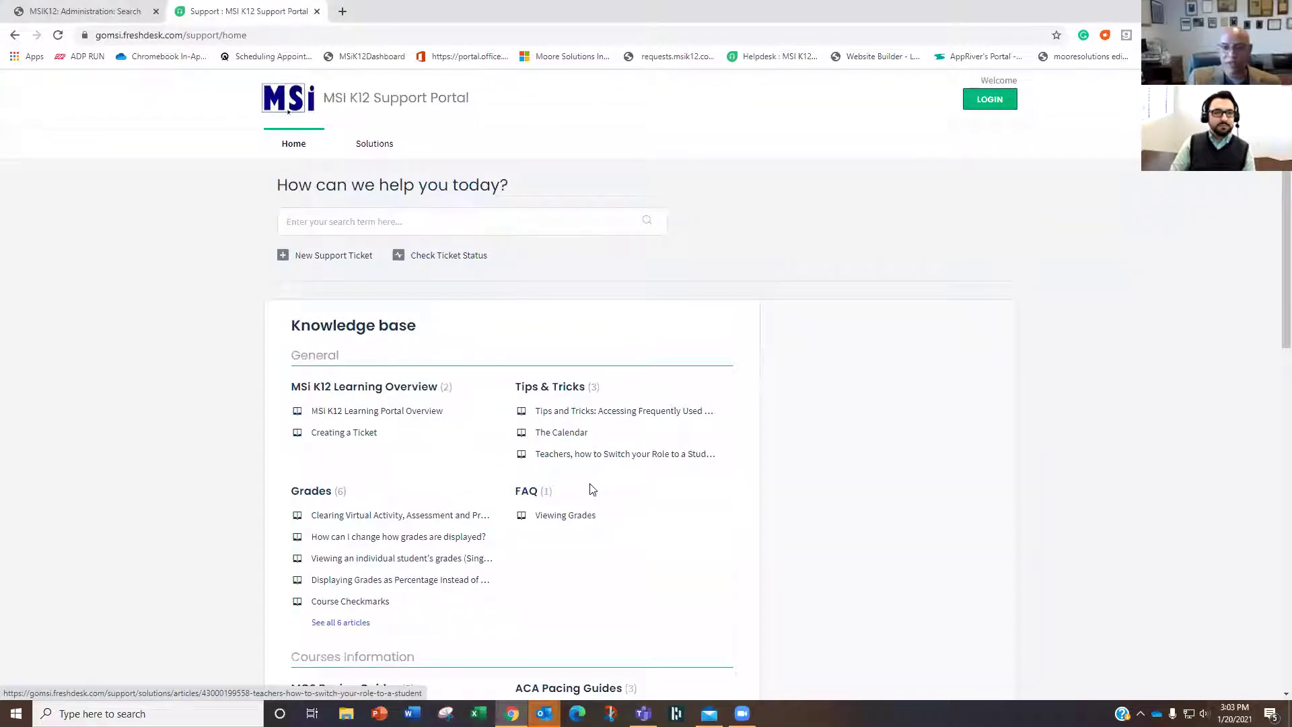
{"action": "left_click", "coordinate": [17, 36]}
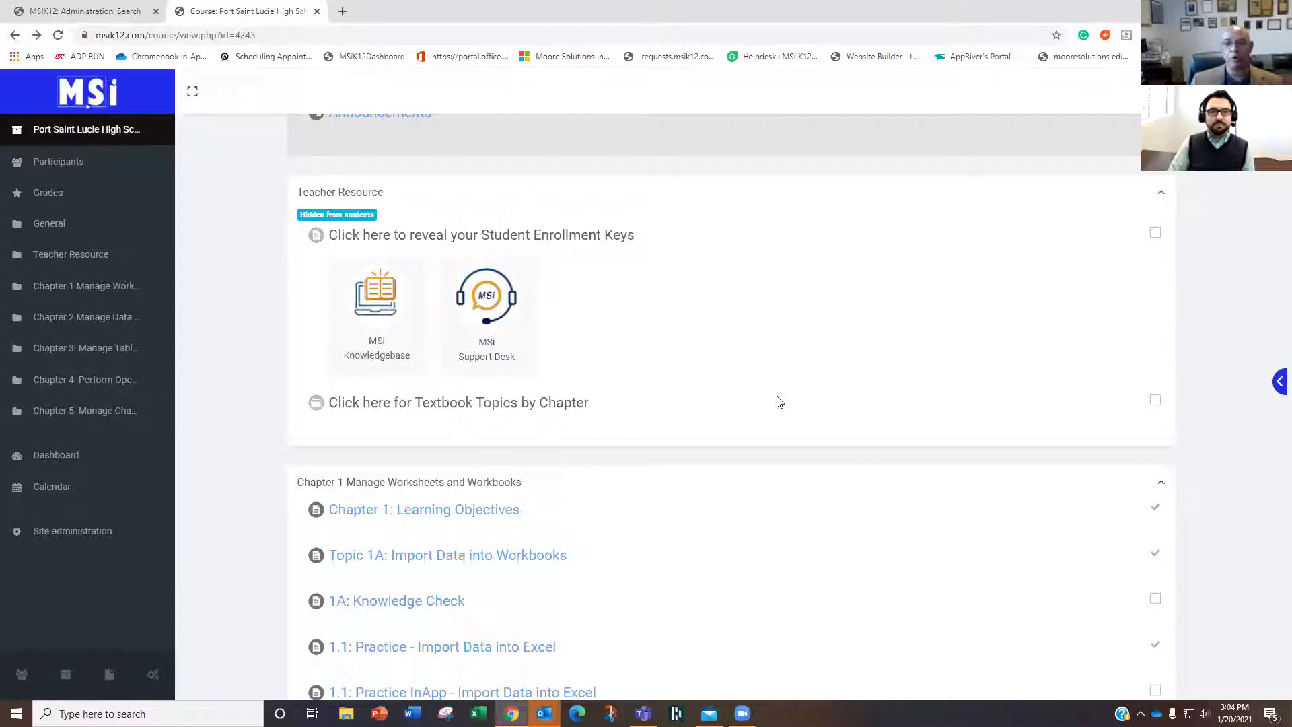
- Download Topic 1F Print Titles.pdf from the Textbook Topics by Chapter folder into Downloads
{"action": "left_click", "coordinate": [553, 407]}
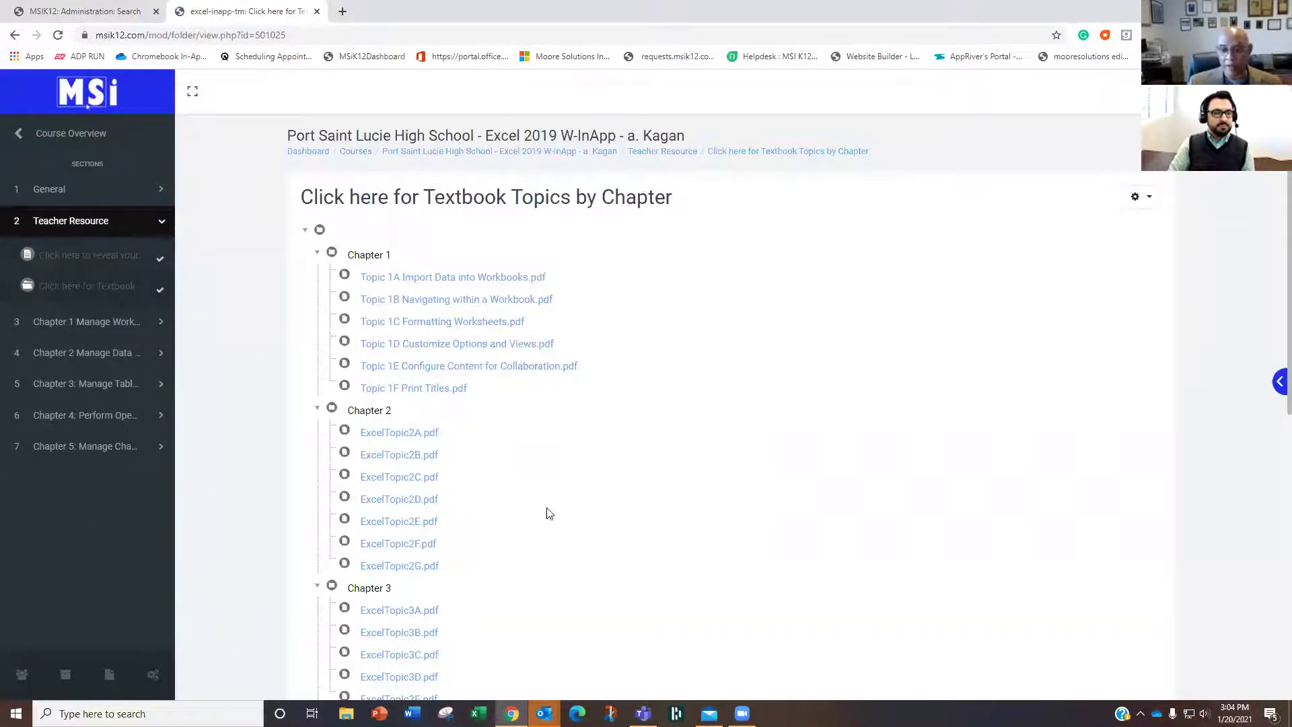
{"action": "scroll", "coordinate": [549, 515], "scroll_direction": "down", "scroll_amount": 2}
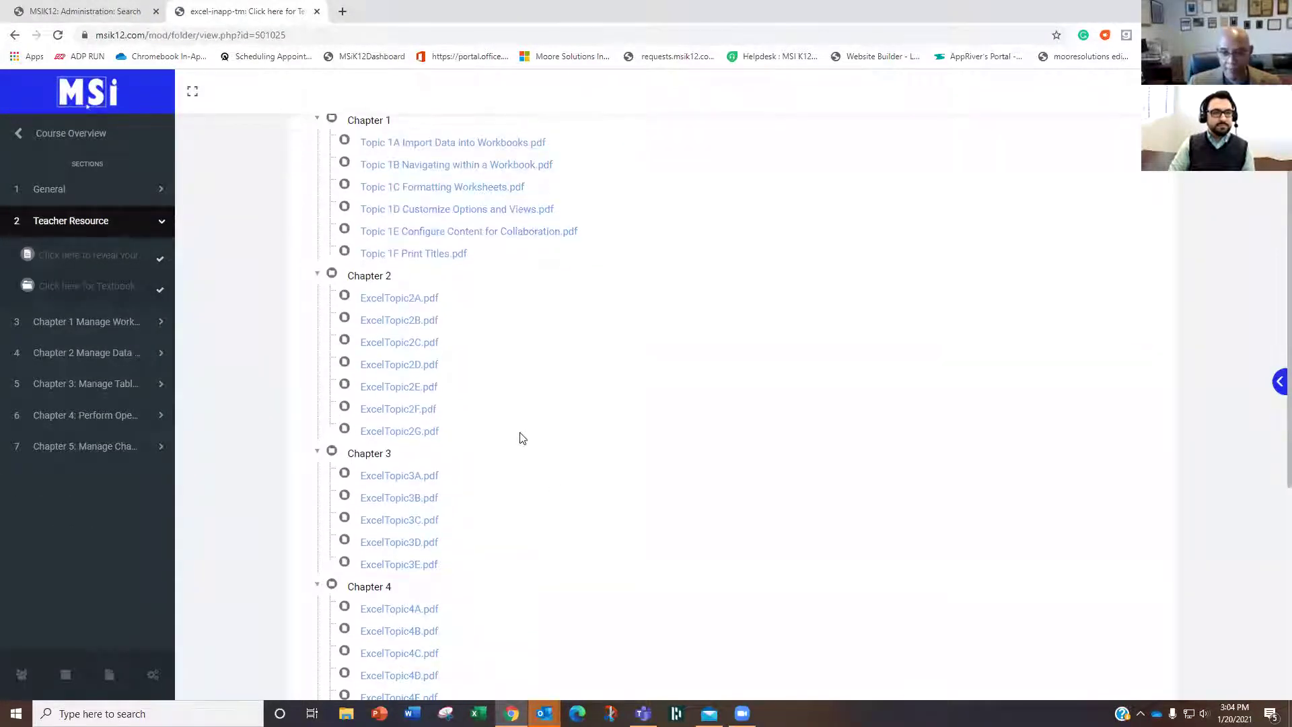
{"action": "left_click", "coordinate": [449, 259]}
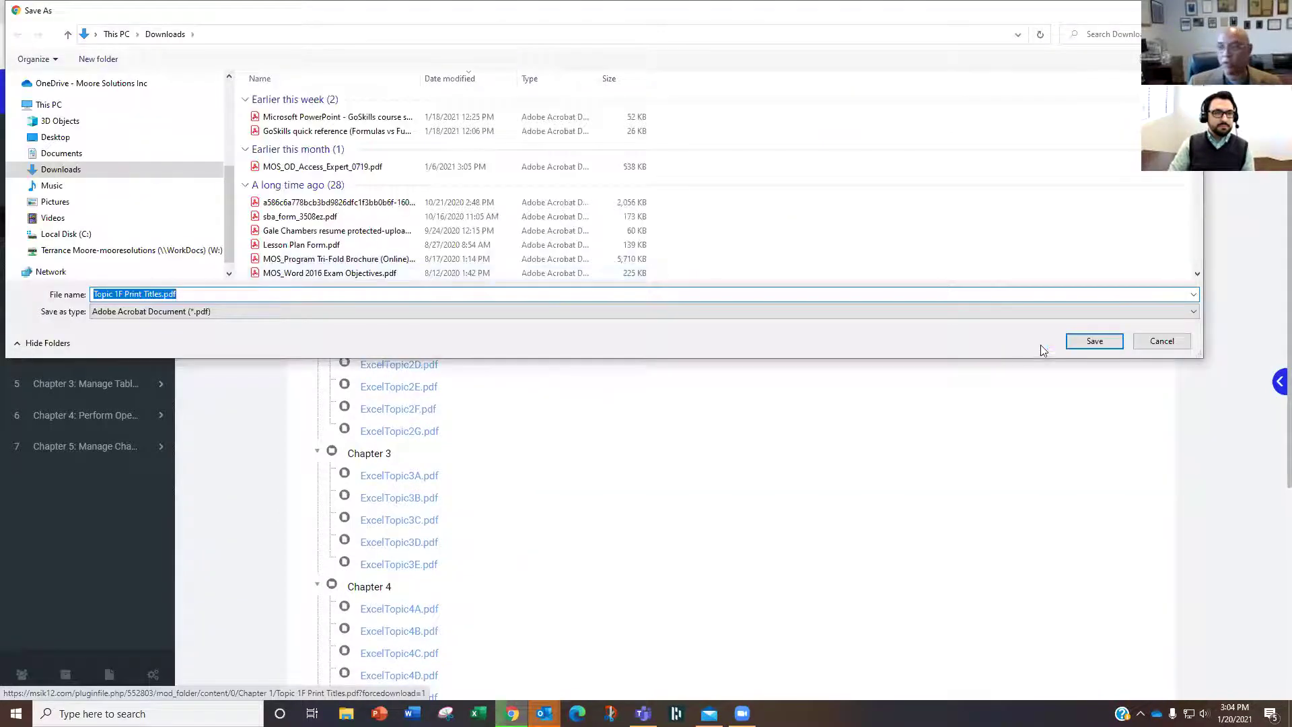
{"action": "left_click", "coordinate": [1095, 341]}
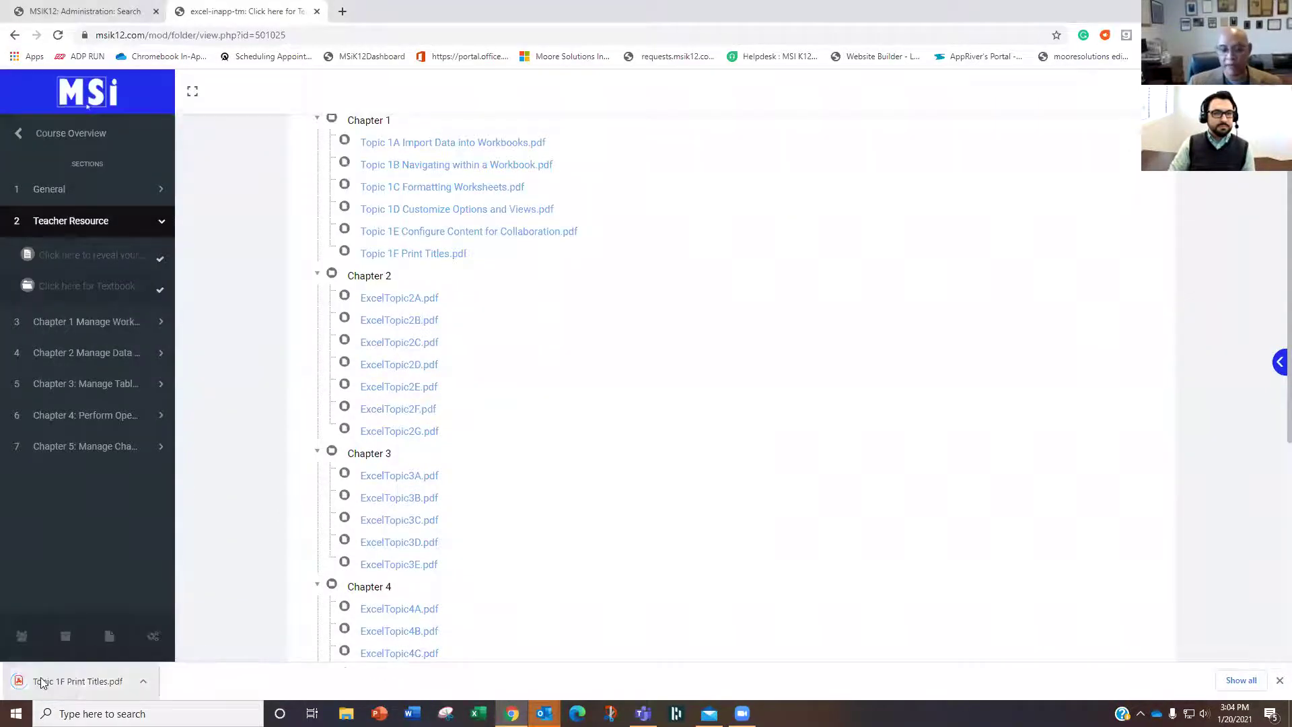
- Read through the downloaded Topic 1F Print Titles PDF, close it, and return to the course's Chapter 1 section
{"action": "left_click", "coordinate": [74, 668]}
{"action": "scroll", "coordinate": [841, 373], "scroll_direction": "down", "scroll_amount": 3}
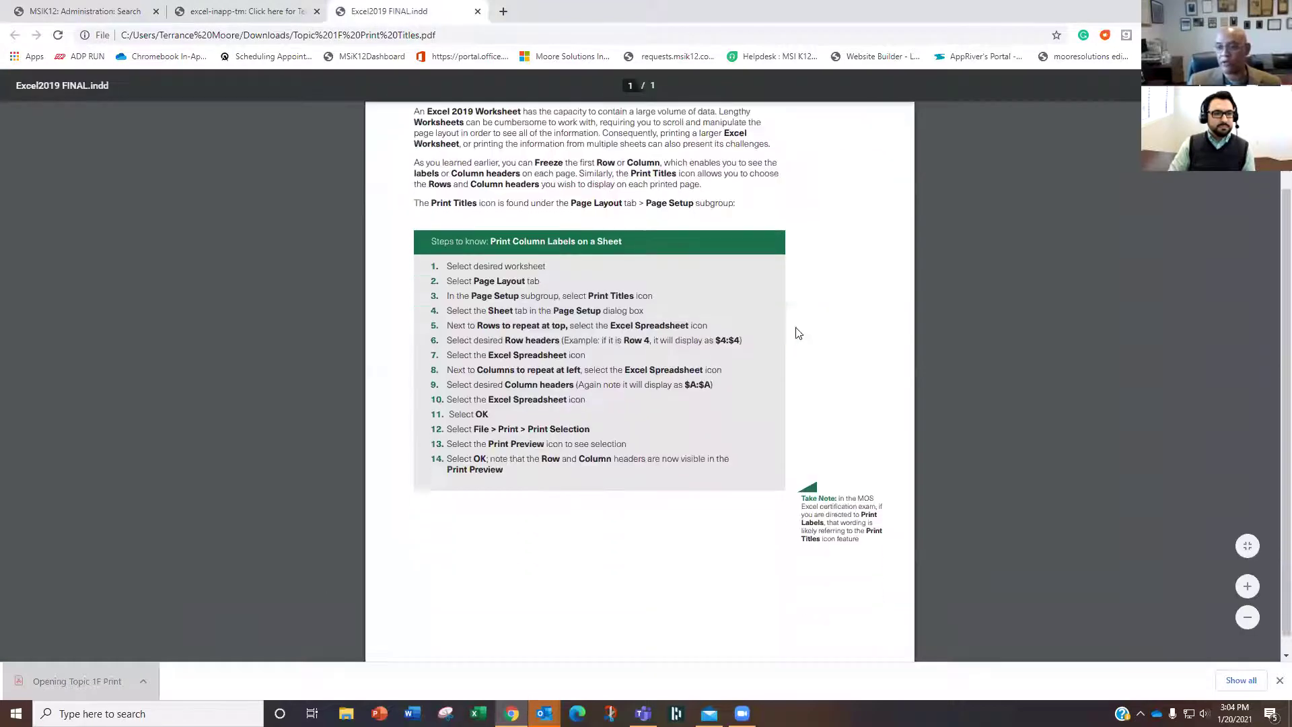
{"action": "scroll", "coordinate": [858, 410], "scroll_direction": "up", "scroll_amount": 3}
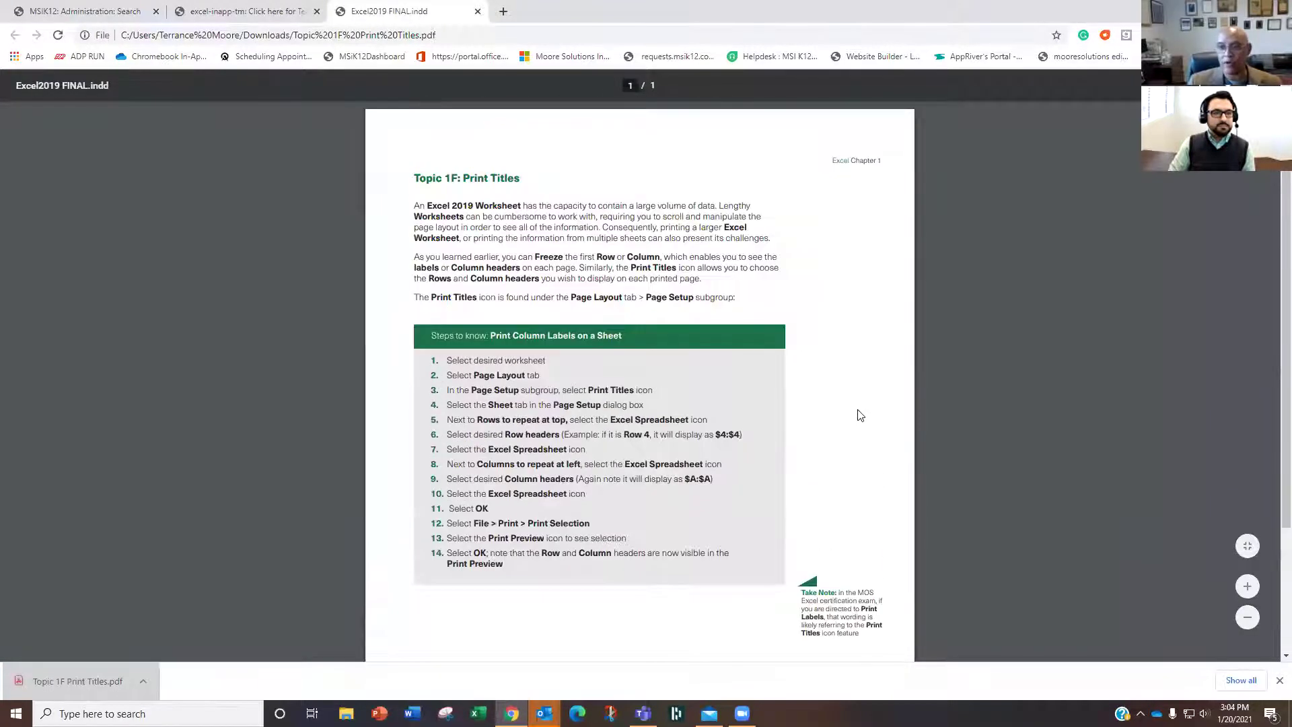
{"action": "left_click", "coordinate": [478, 12]}
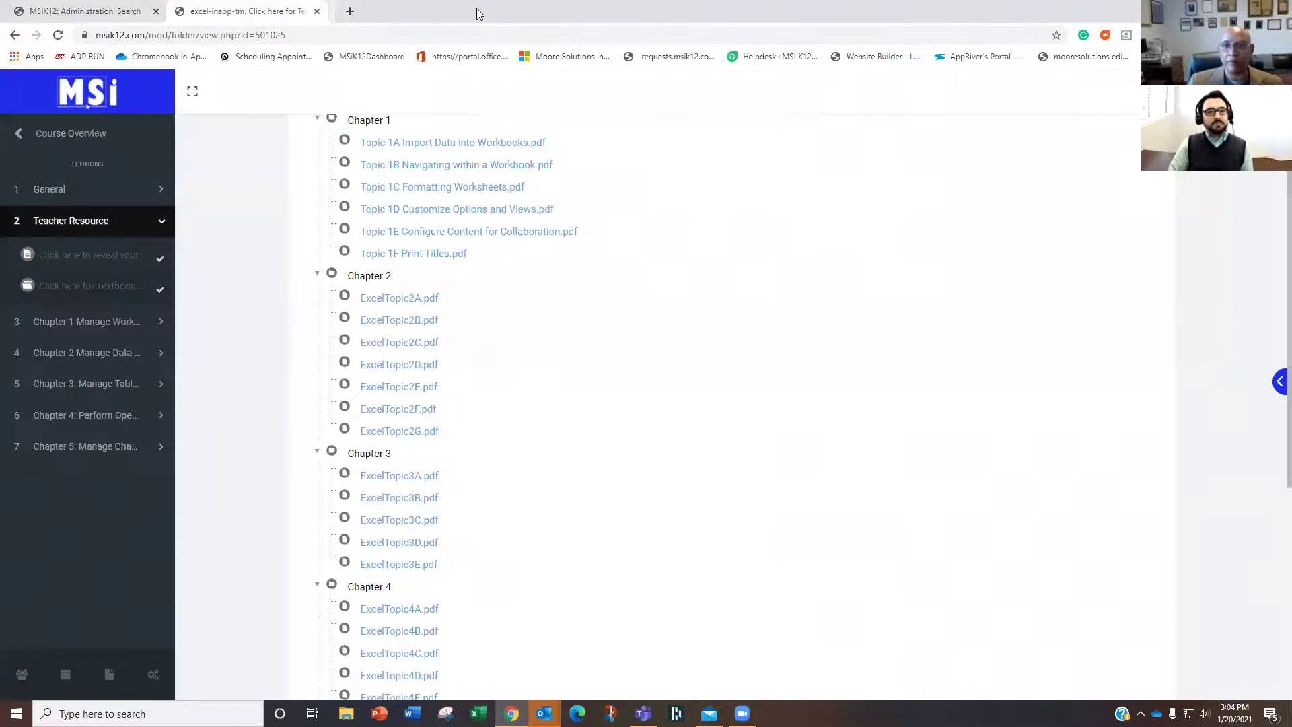
{"action": "scroll", "coordinate": [601, 423], "scroll_direction": "up", "scroll_amount": 1}
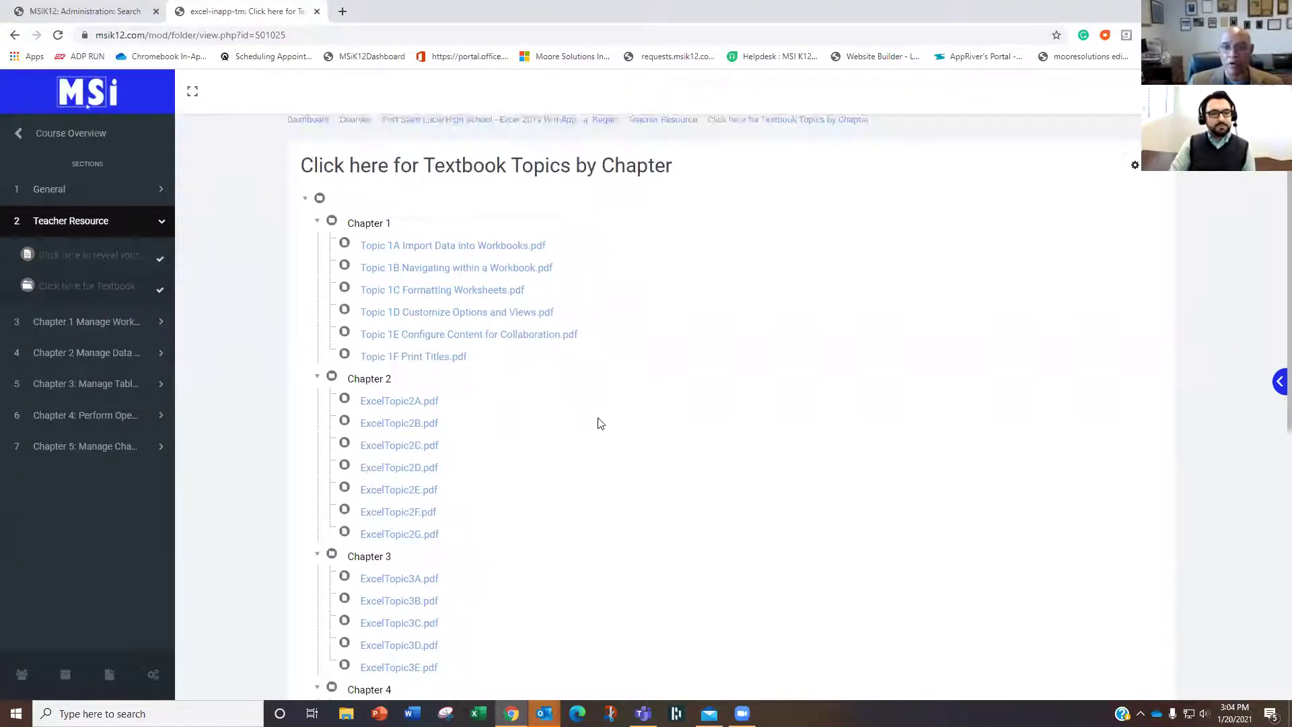
{"action": "scroll", "coordinate": [601, 424], "scroll_direction": "up", "scroll_amount": 1}
{"action": "left_click", "coordinate": [15, 36]}
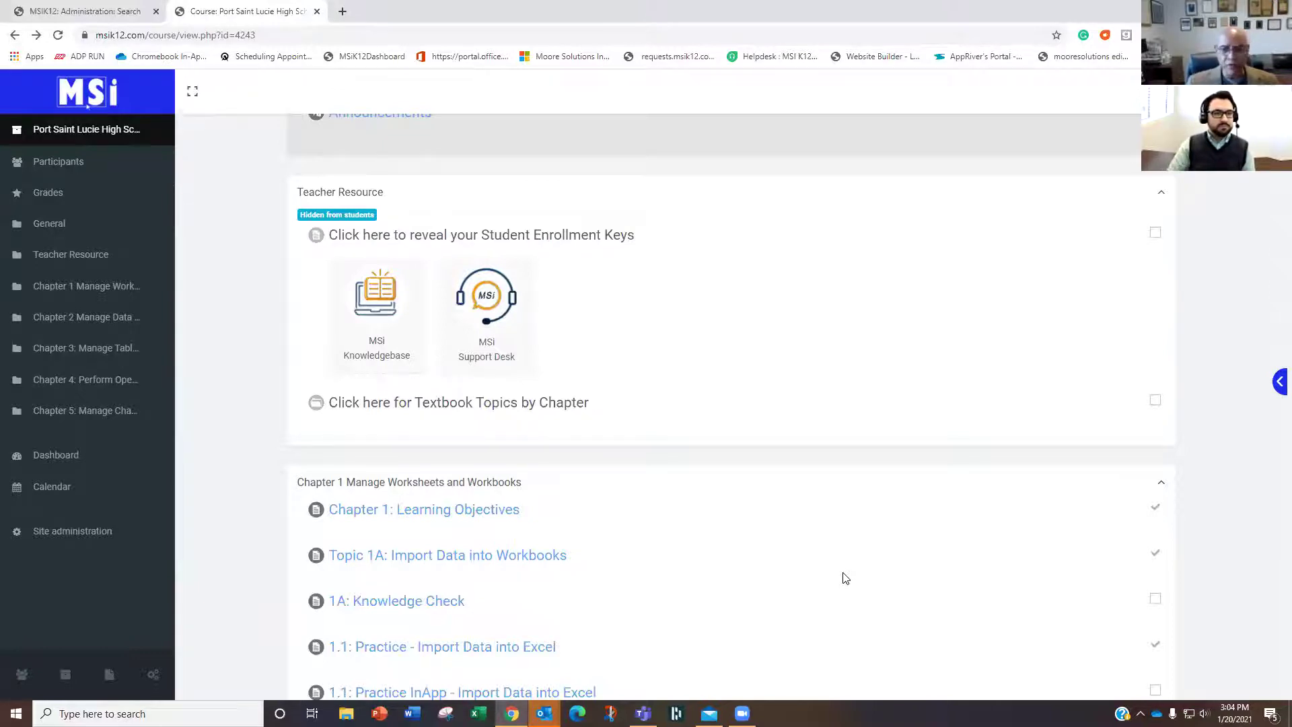
{"action": "scroll", "coordinate": [772, 525], "scroll_direction": "down", "scroll_amount": 4}
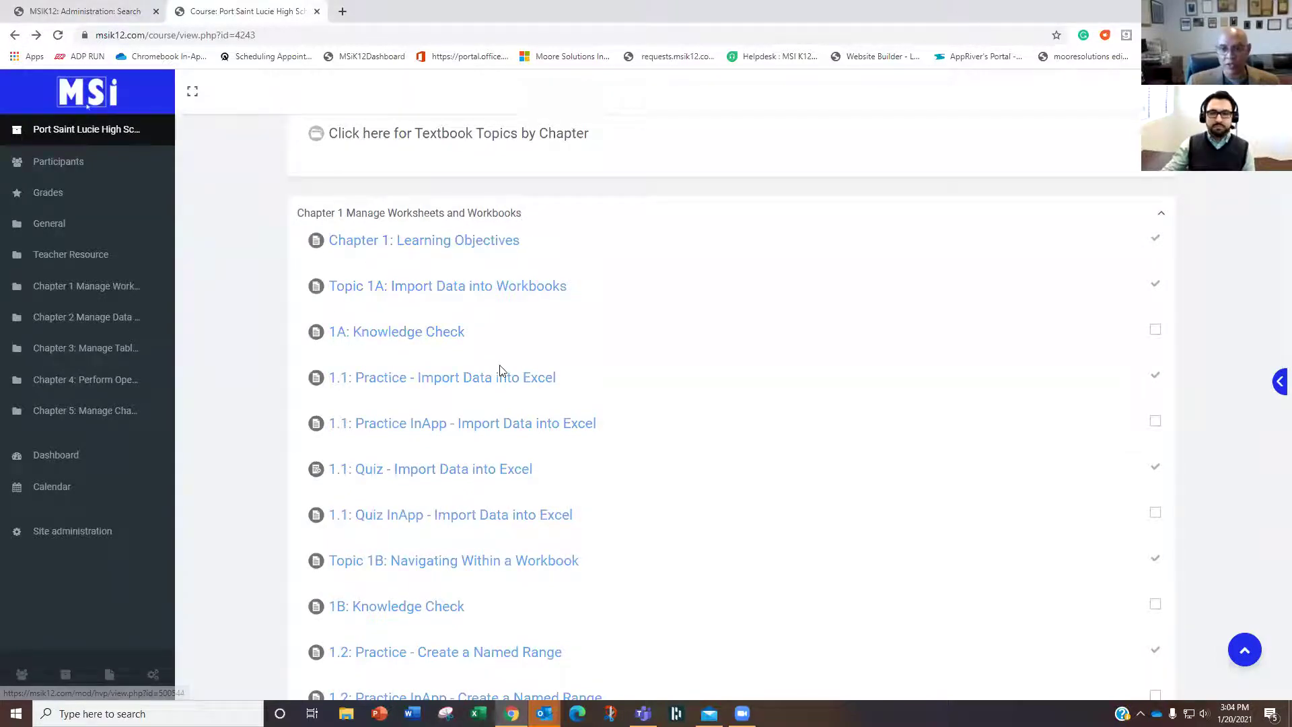
- Open the teacher's All logs report from the course participants and examine the activity chart and log entries
{"action": "left_click", "coordinate": [79, 172]}
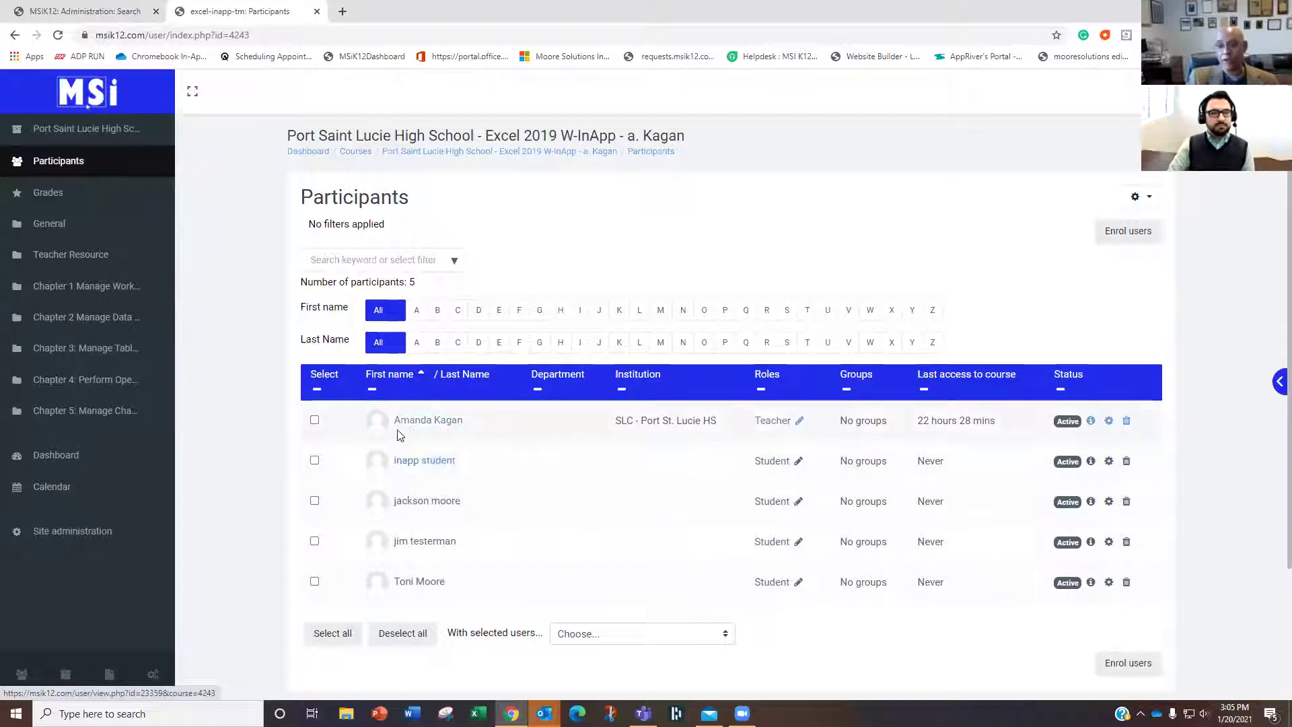
{"action": "left_click", "coordinate": [432, 420]}
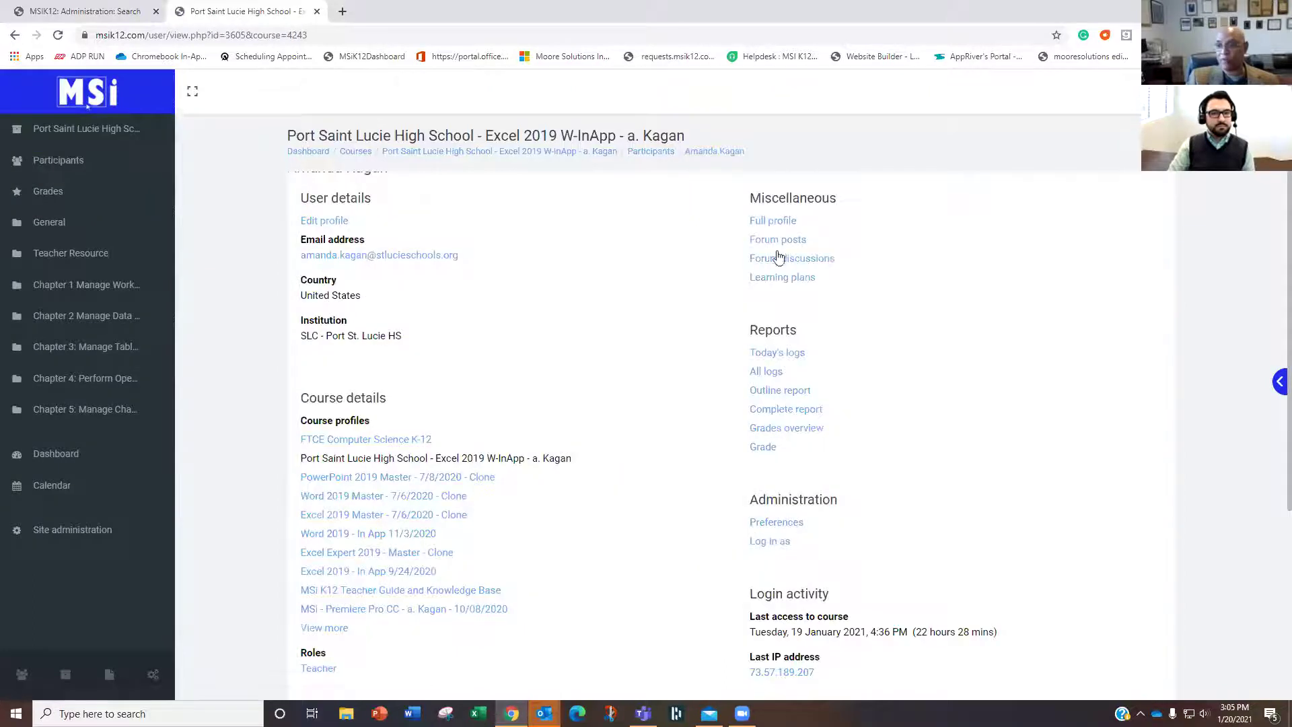
{"action": "left_click", "coordinate": [768, 371]}
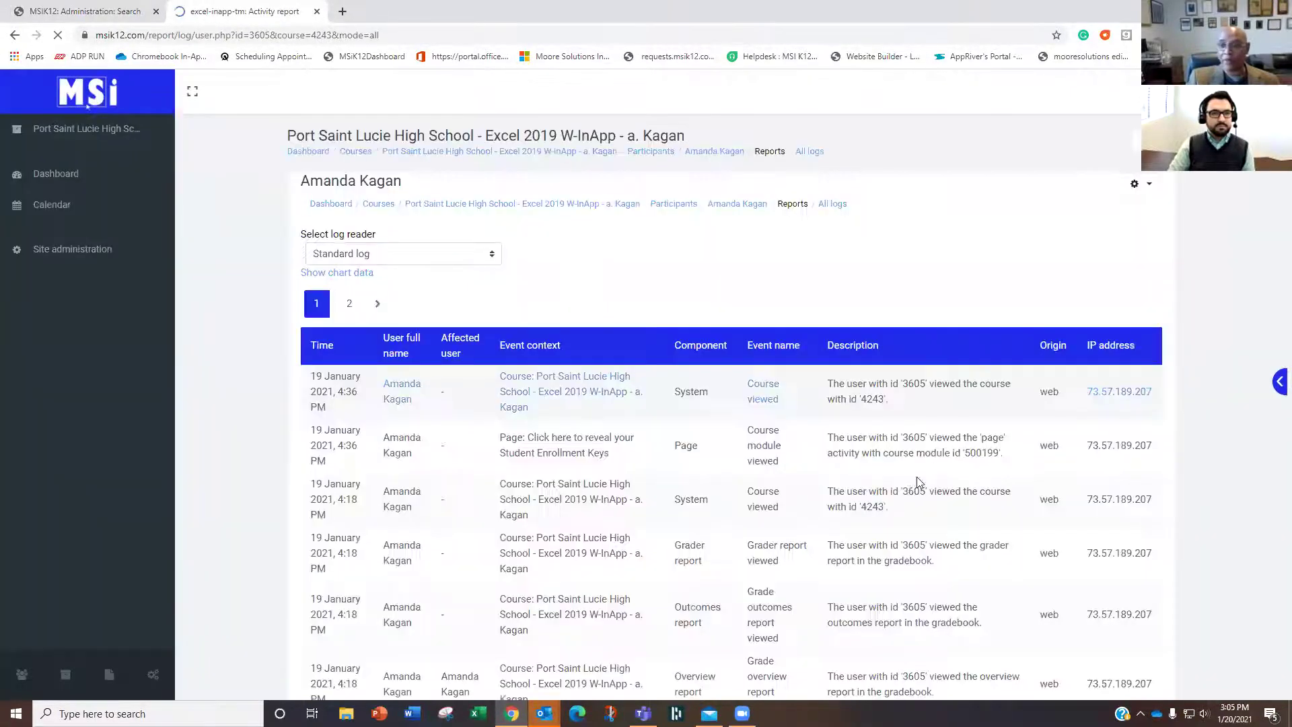
{"action": "scroll", "coordinate": [911, 492], "scroll_direction": "down", "scroll_amount": 8}
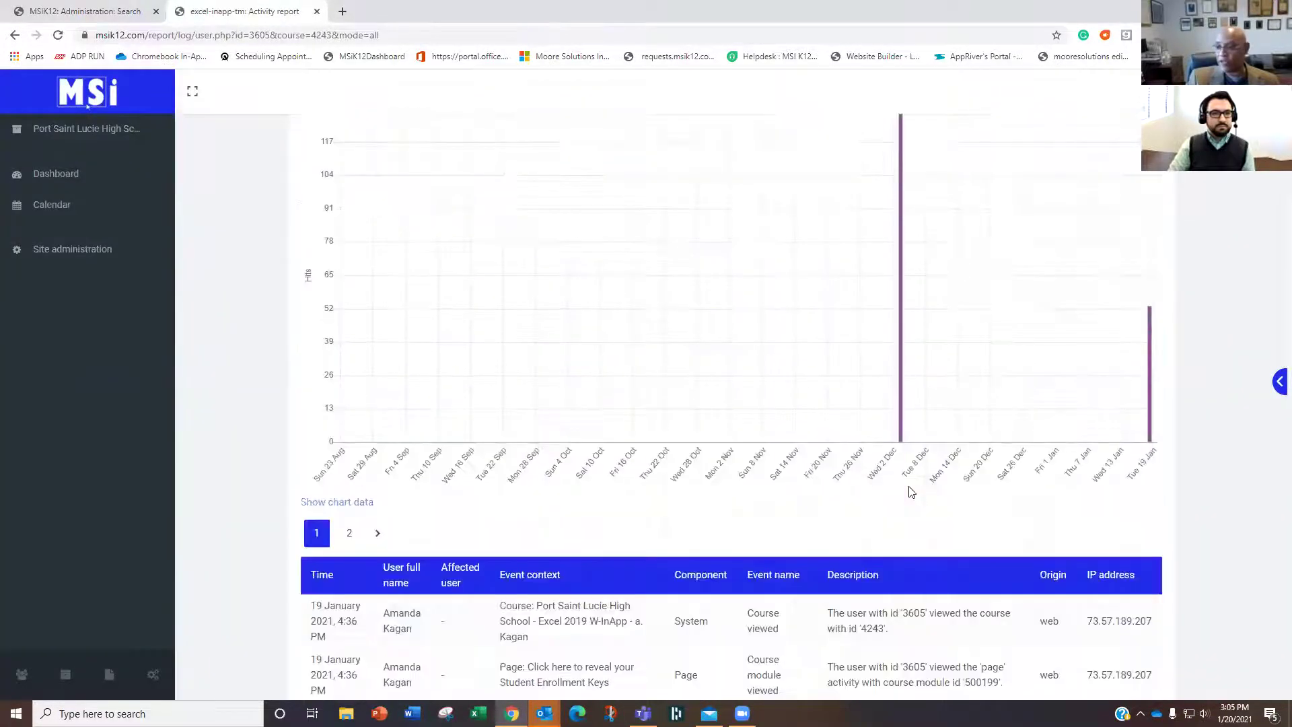
{"action": "scroll", "coordinate": [519, 491], "scroll_direction": "down", "scroll_amount": 2}
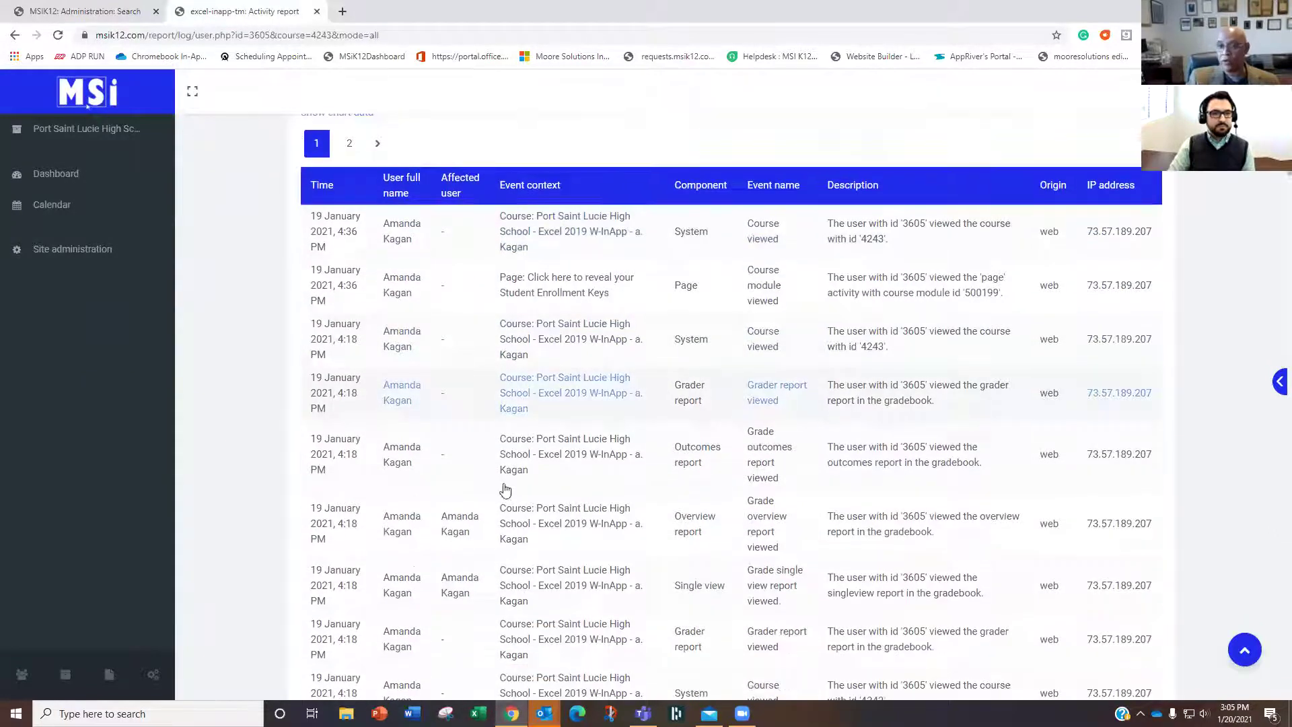
{"action": "scroll", "coordinate": [744, 594], "scroll_direction": "down", "scroll_amount": 3}
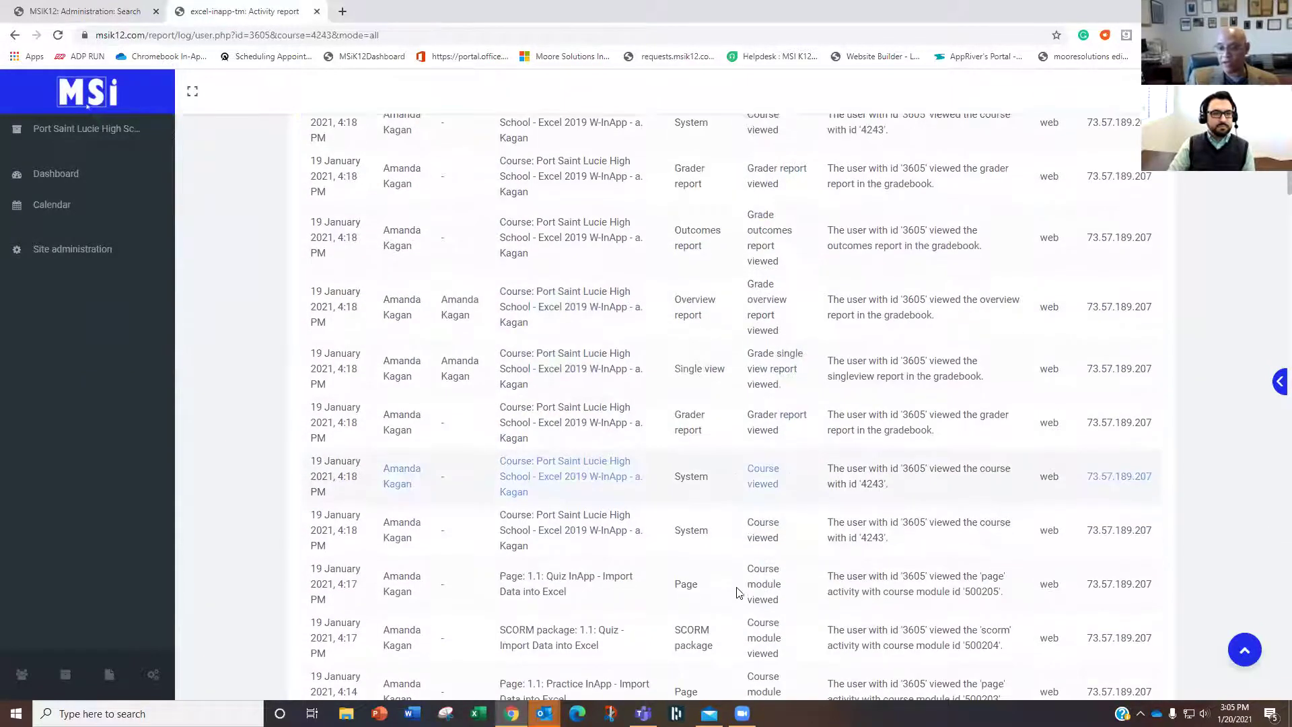
{"action": "scroll", "coordinate": [721, 582], "scroll_direction": "up", "scroll_amount": 15}
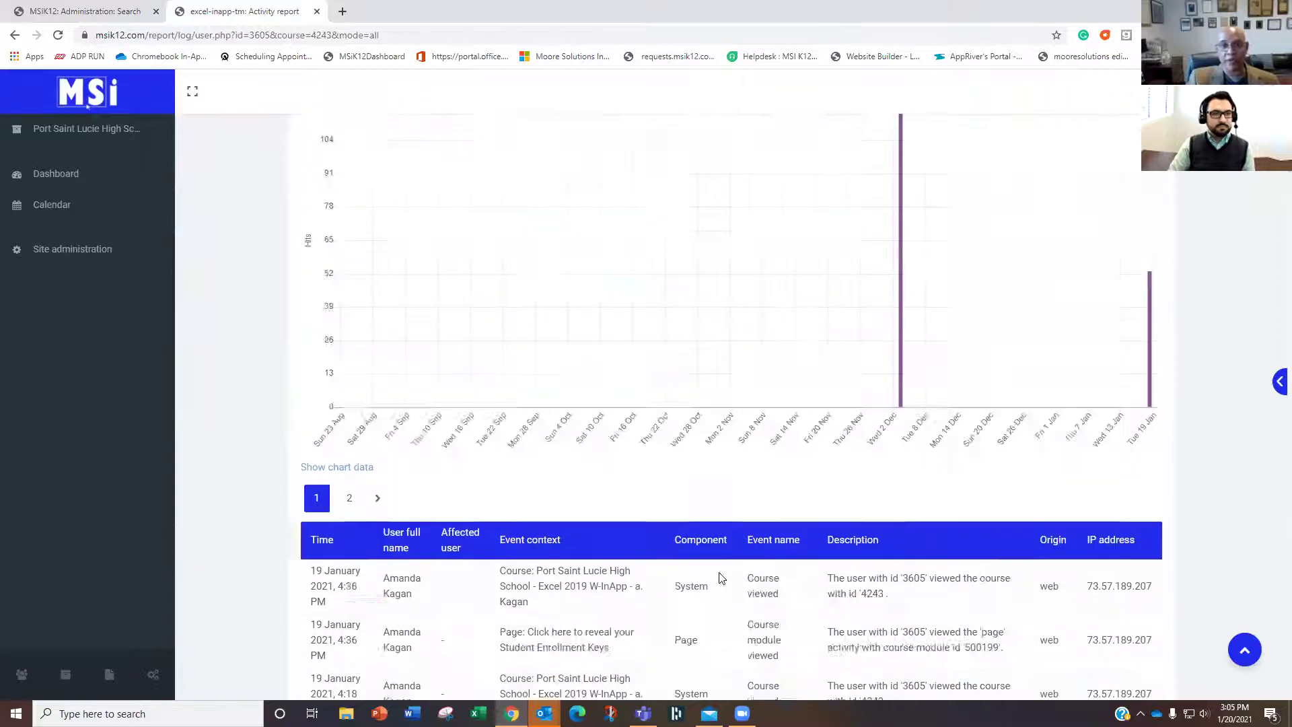
- Return to the Excel 2019 course page and examine the Chapter 1 topics, knowledge checks, practices, quizzes and projects
{"action": "left_click", "coordinate": [103, 132]}
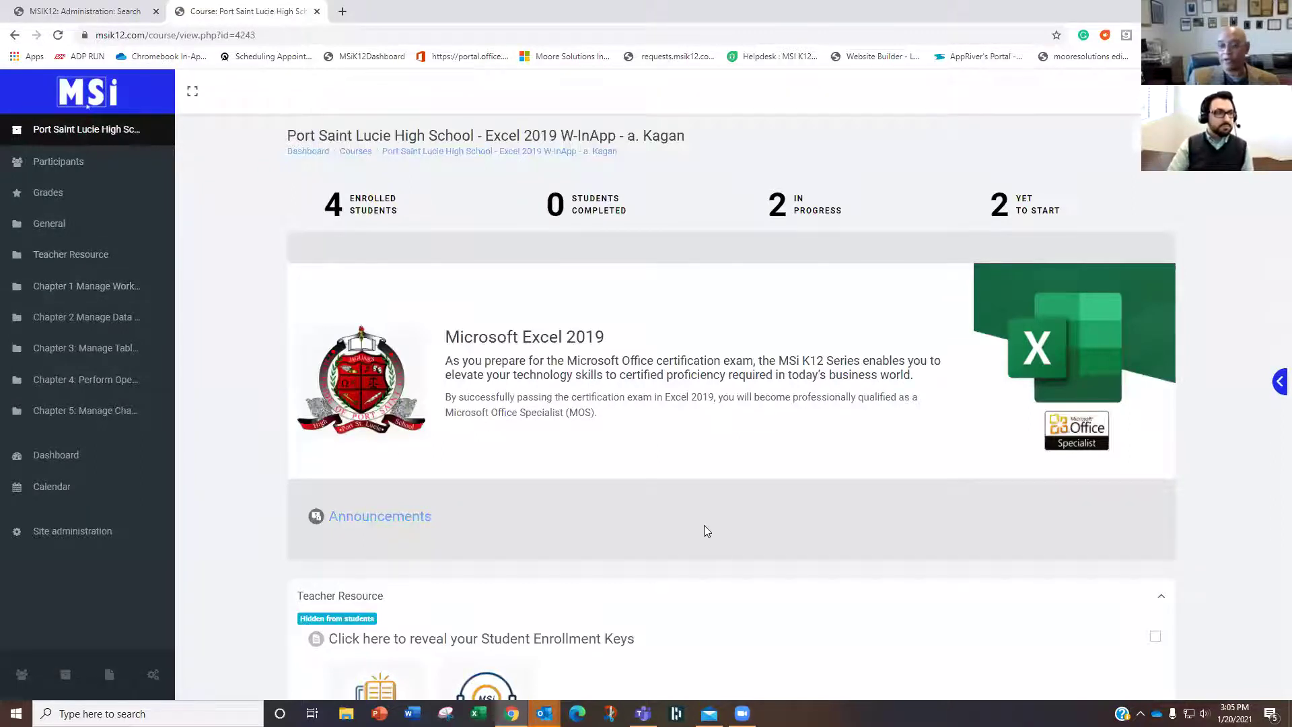
{"action": "scroll", "coordinate": [703, 522], "scroll_direction": "down", "scroll_amount": 8}
{"action": "scroll", "coordinate": [700, 518], "scroll_direction": "down", "scroll_amount": 3}
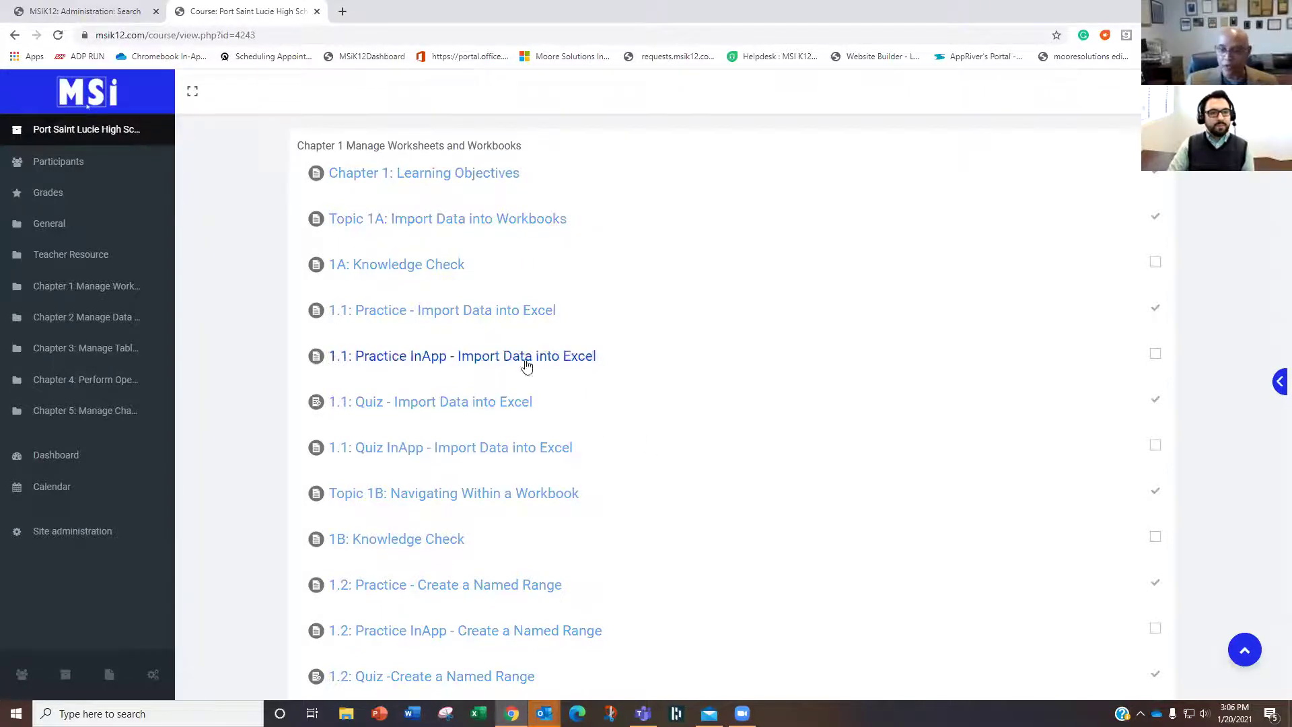
{"action": "scroll", "coordinate": [526, 365], "scroll_direction": "down", "scroll_amount": 6}
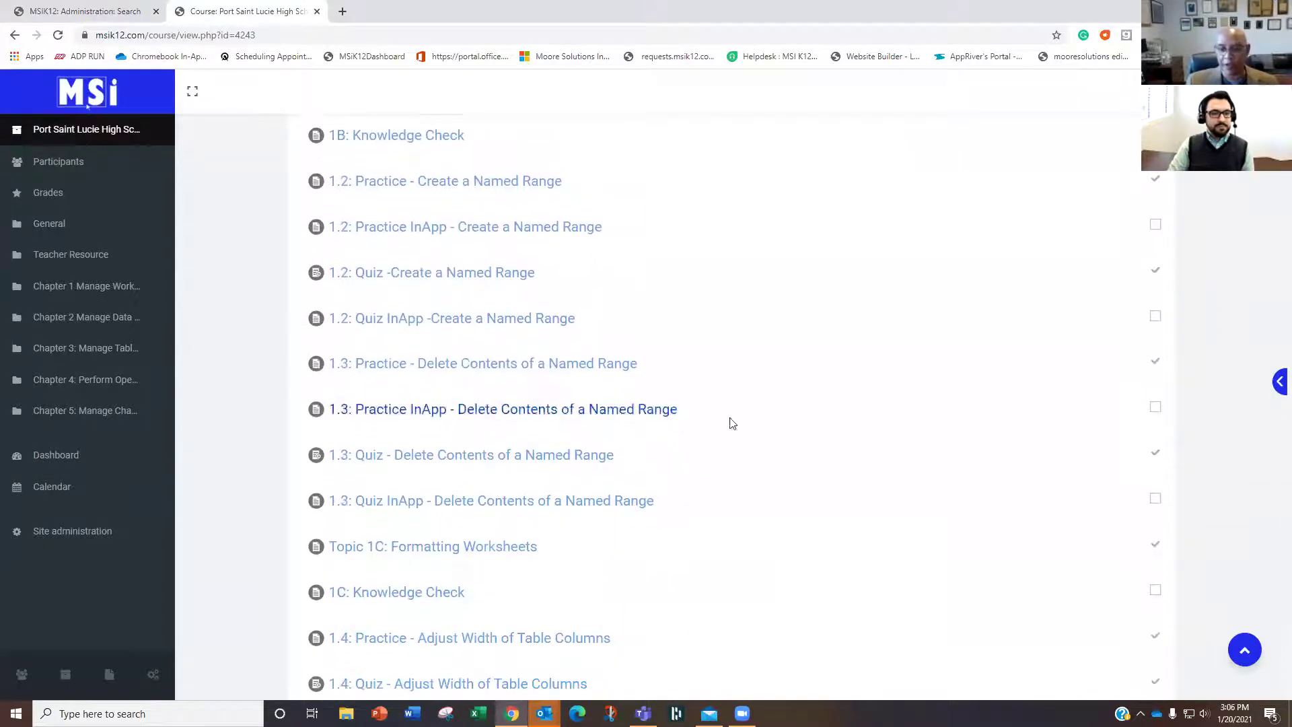
{"action": "scroll", "coordinate": [653, 424], "scroll_direction": "down", "scroll_amount": 2}
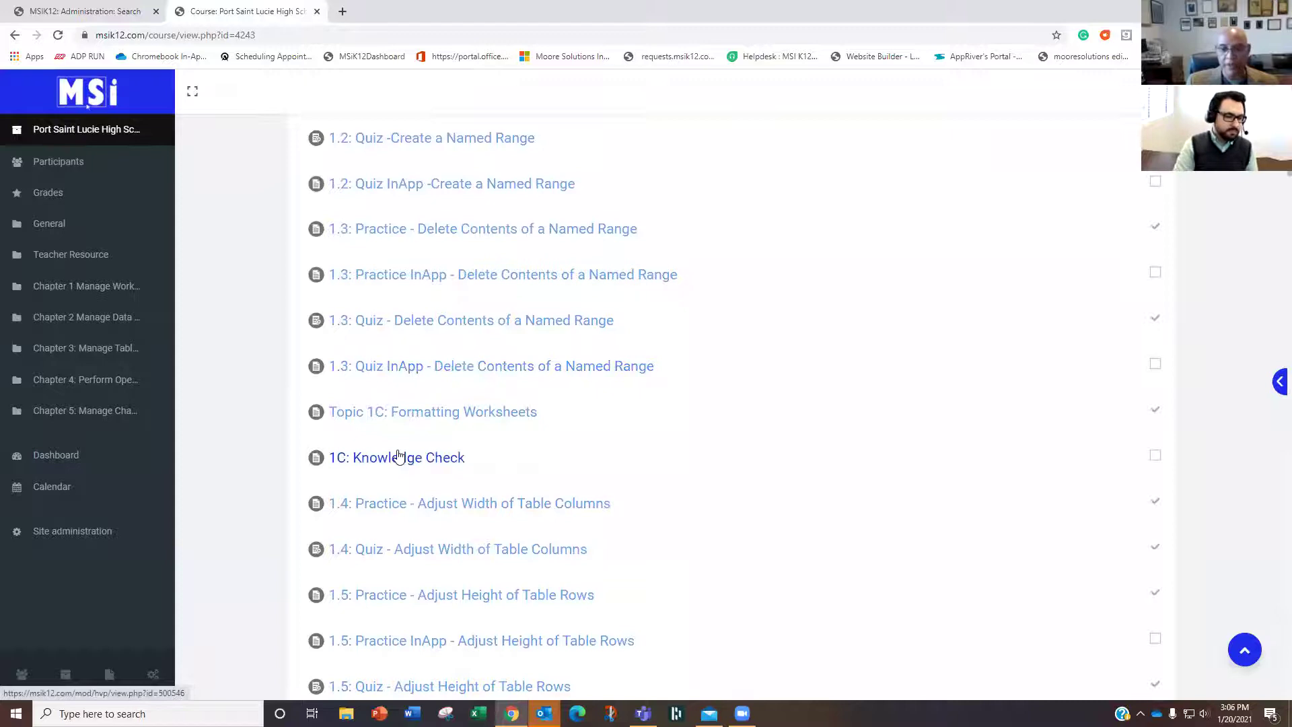
{"action": "scroll", "coordinate": [505, 428], "scroll_direction": "down", "scroll_amount": 3}
{"action": "scroll", "coordinate": [505, 428], "scroll_direction": "down", "scroll_amount": 15}
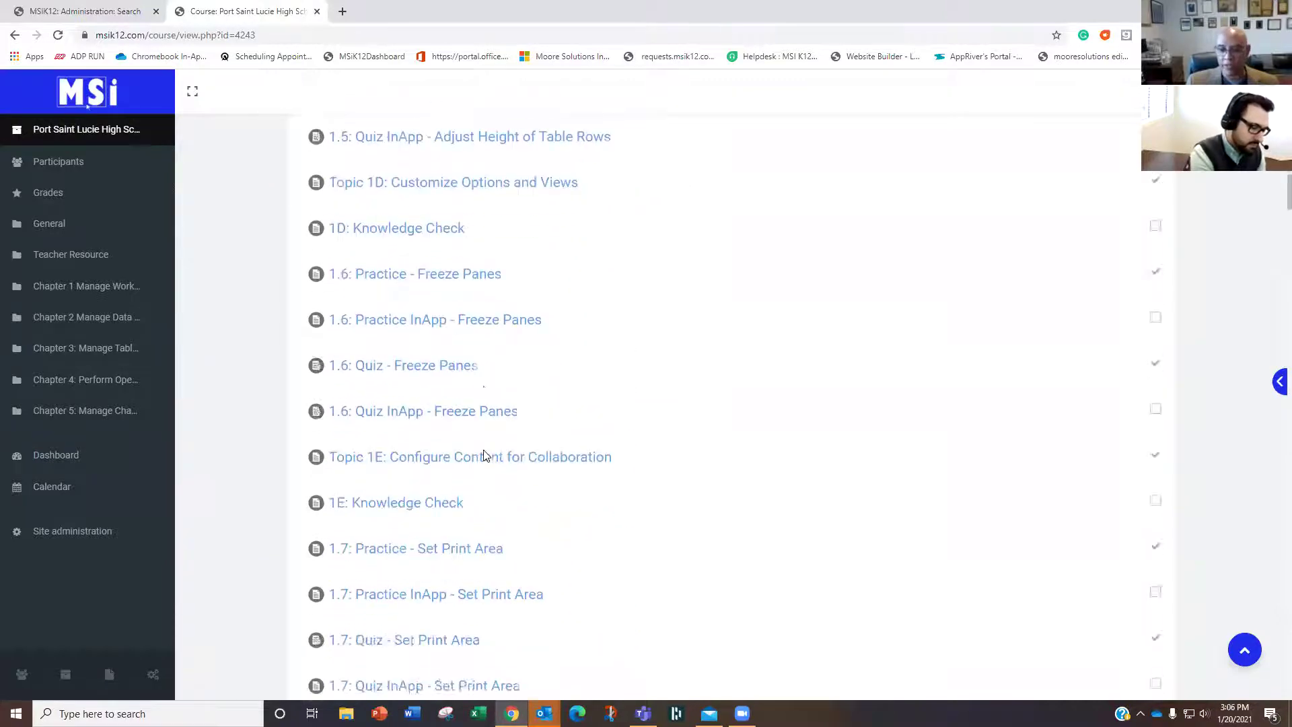
{"action": "scroll", "coordinate": [496, 422], "scroll_direction": "up", "scroll_amount": 3}
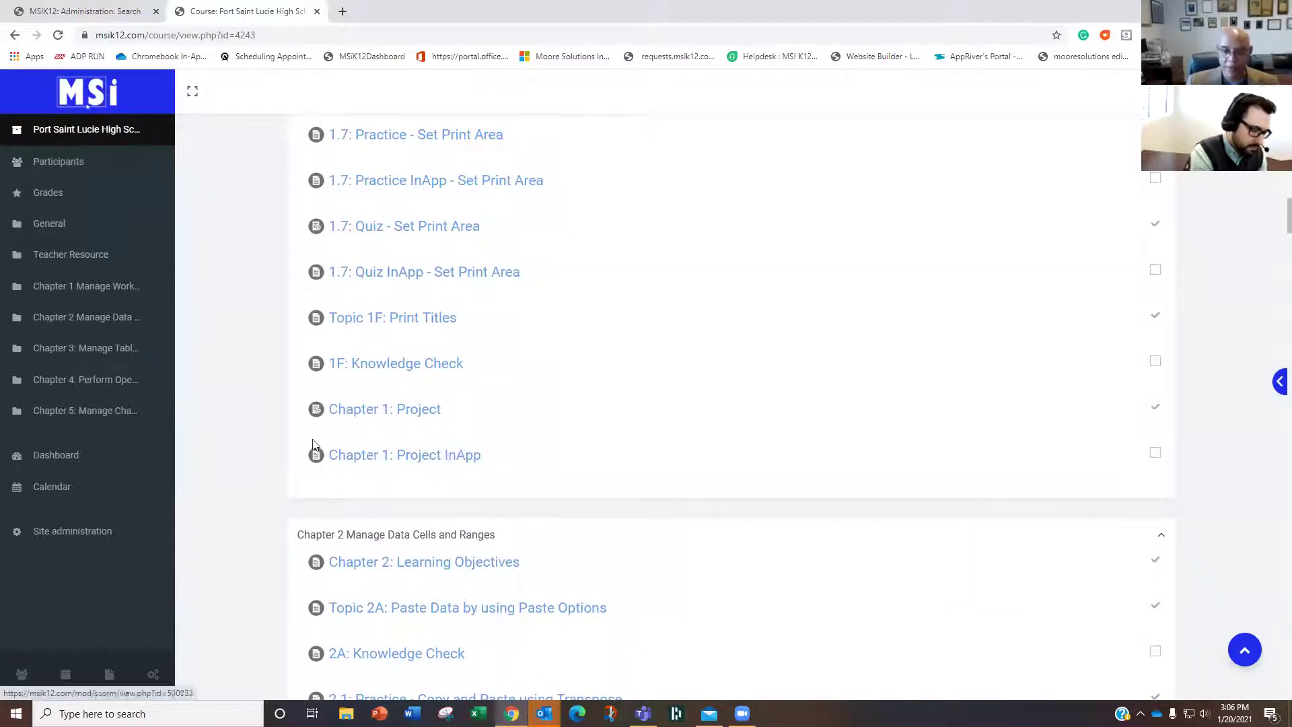
- Open Chapter 1: Learning Objectives and read through its exam objective domains and key terms
{"action": "scroll", "coordinate": [559, 484], "scroll_direction": "up", "scroll_amount": 15}
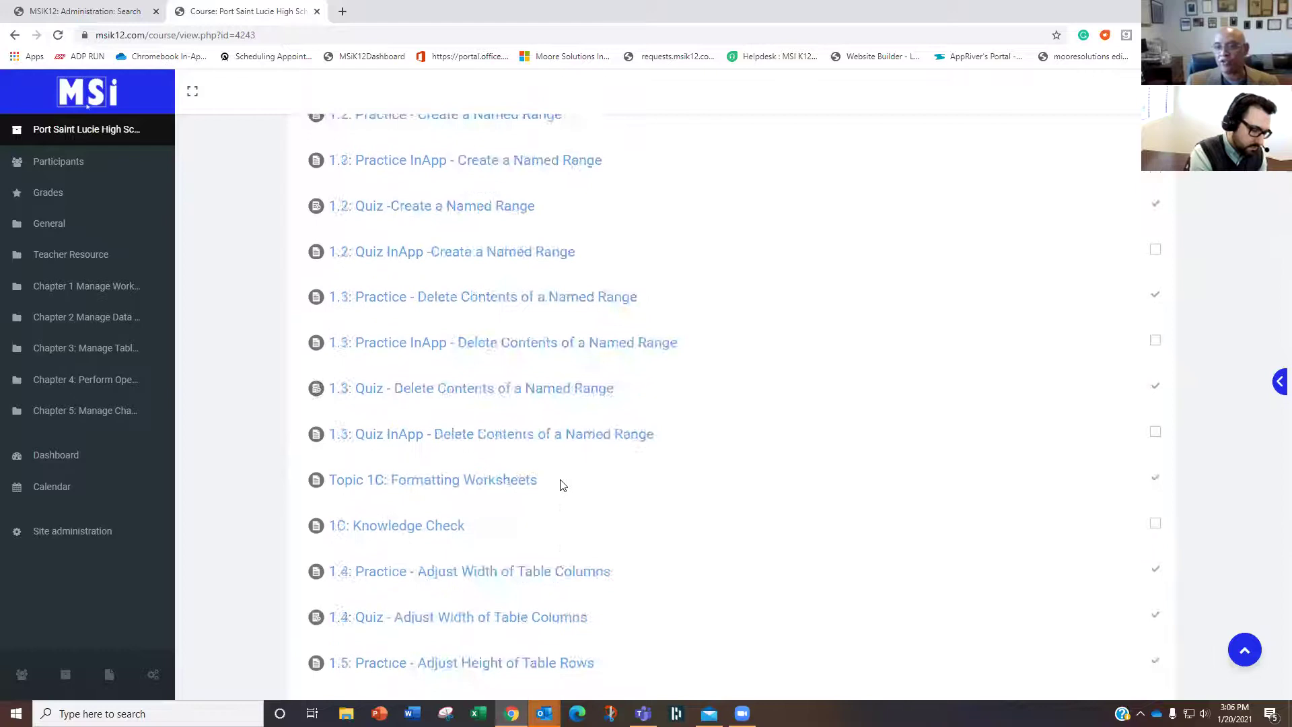
{"action": "scroll", "coordinate": [455, 306], "scroll_direction": "down", "scroll_amount": 3}
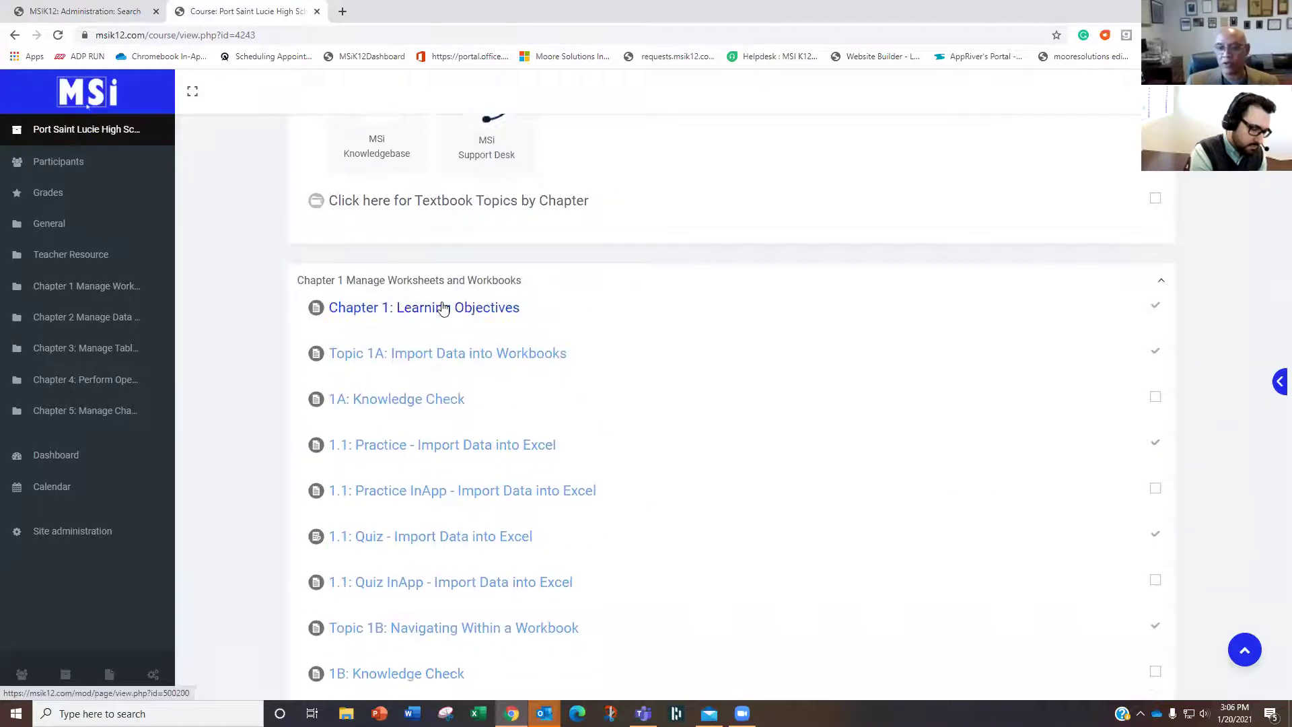
{"action": "left_click", "coordinate": [441, 308]}
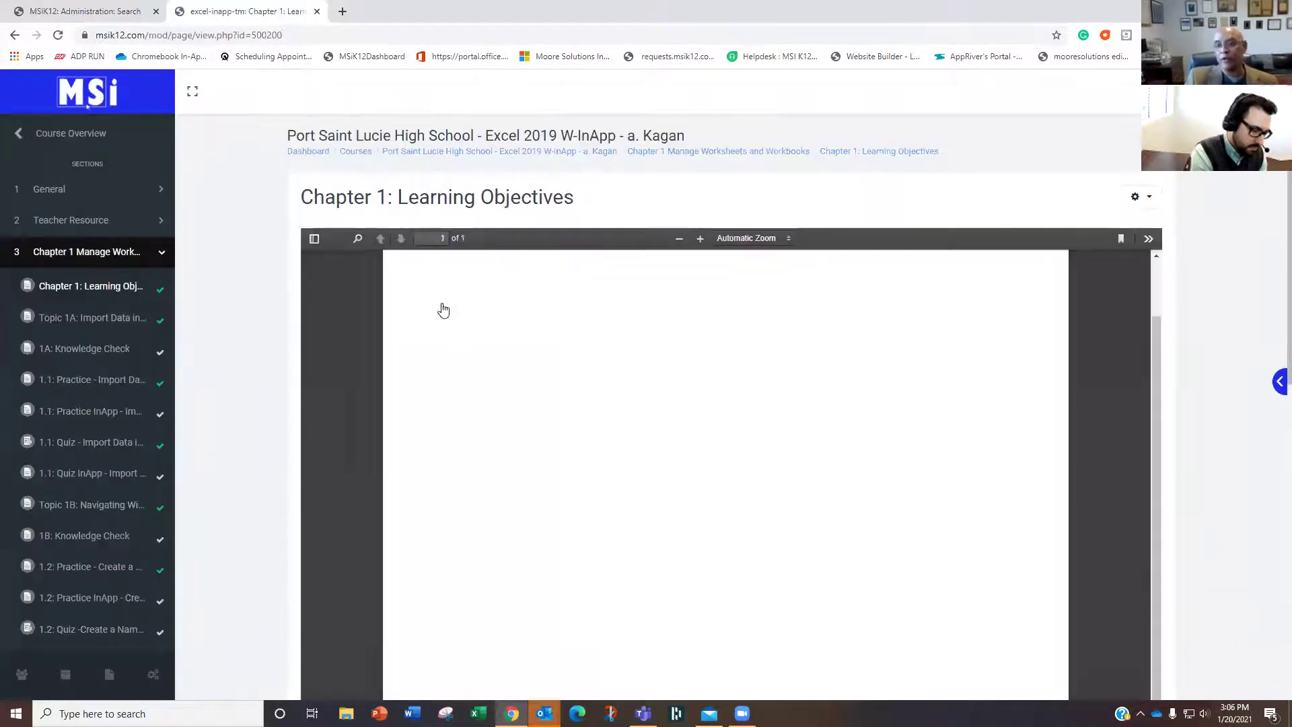
{"action": "scroll", "coordinate": [1198, 434], "scroll_direction": "down", "scroll_amount": 2}
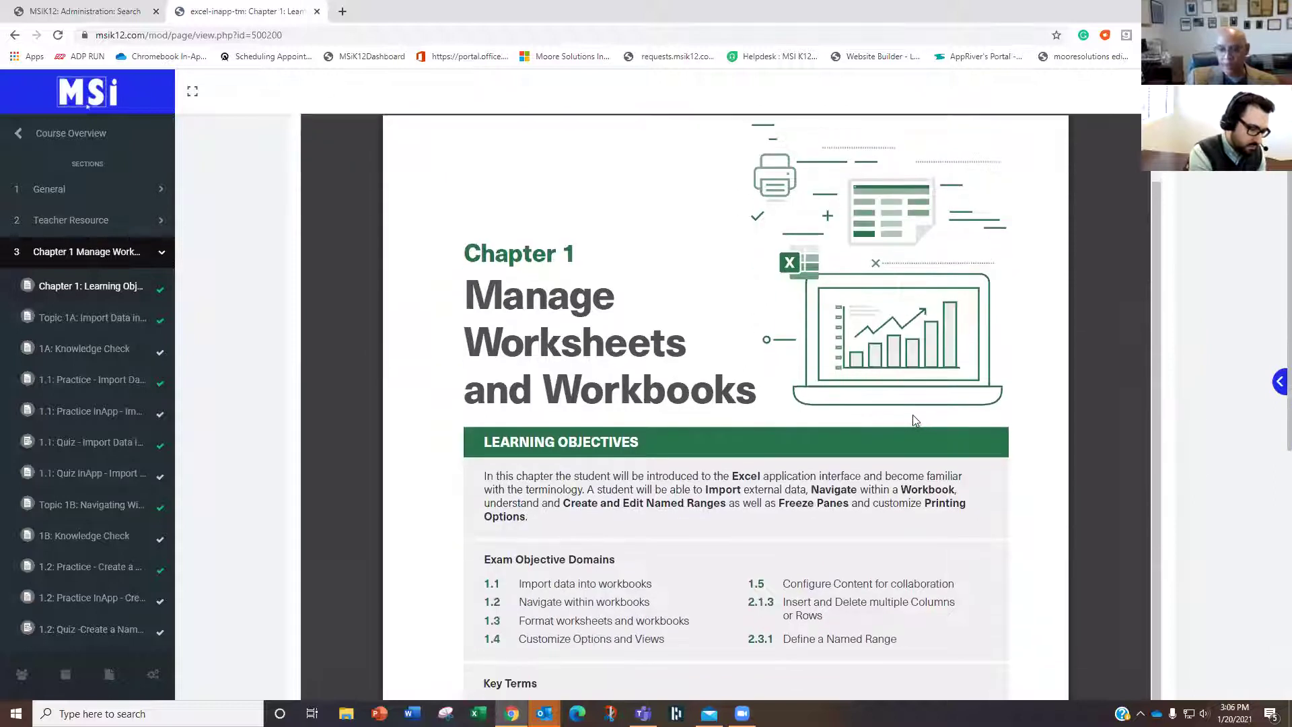
{"action": "scroll", "coordinate": [987, 415], "scroll_direction": "down", "scroll_amount": 3}
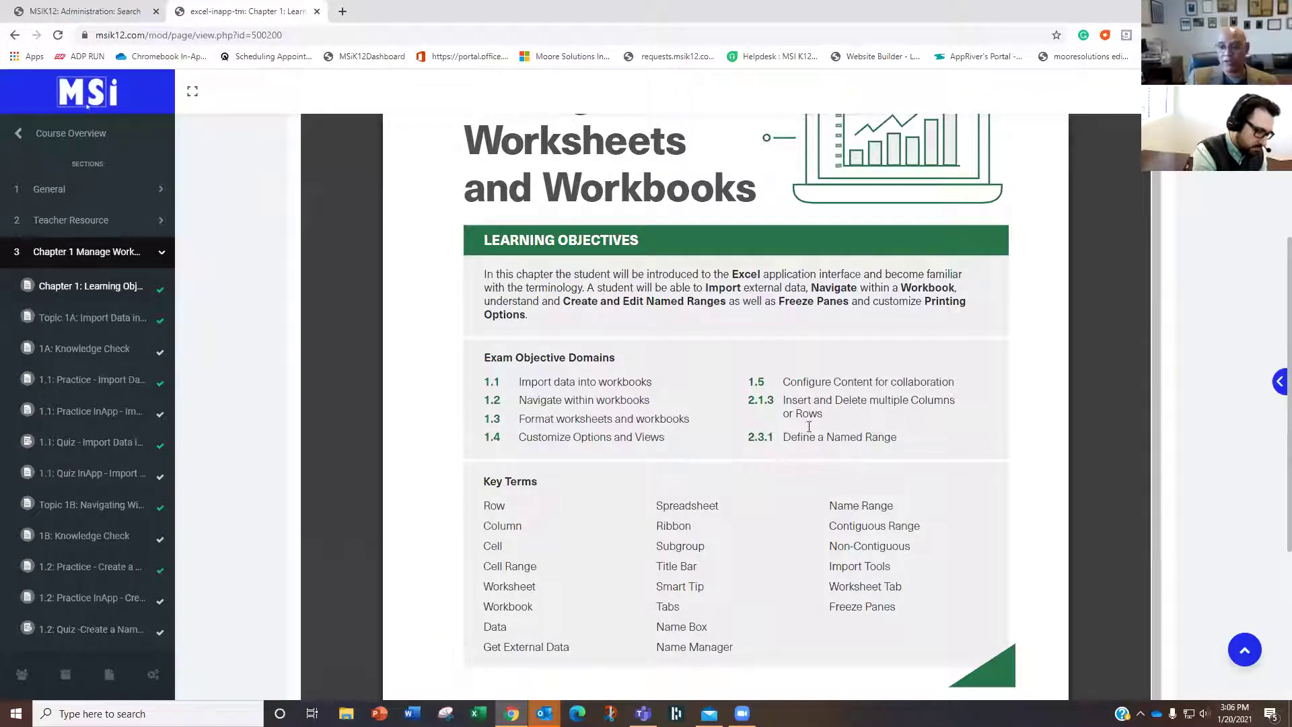
{"action": "scroll", "coordinate": [623, 317], "scroll_direction": "down", "scroll_amount": 4}
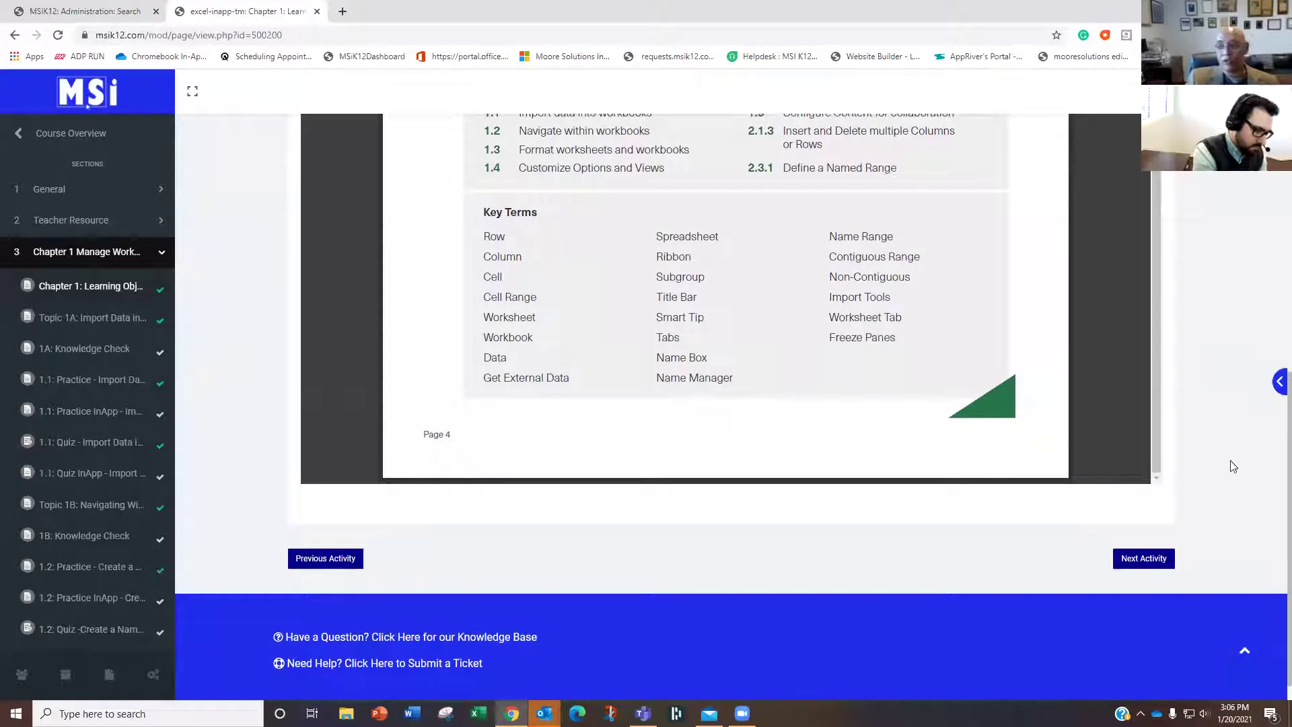
- Advance to Topic 1A: Import Data into Workbooks and look through the pages of its embedded PDF
{"action": "left_click", "coordinate": [1151, 557]}
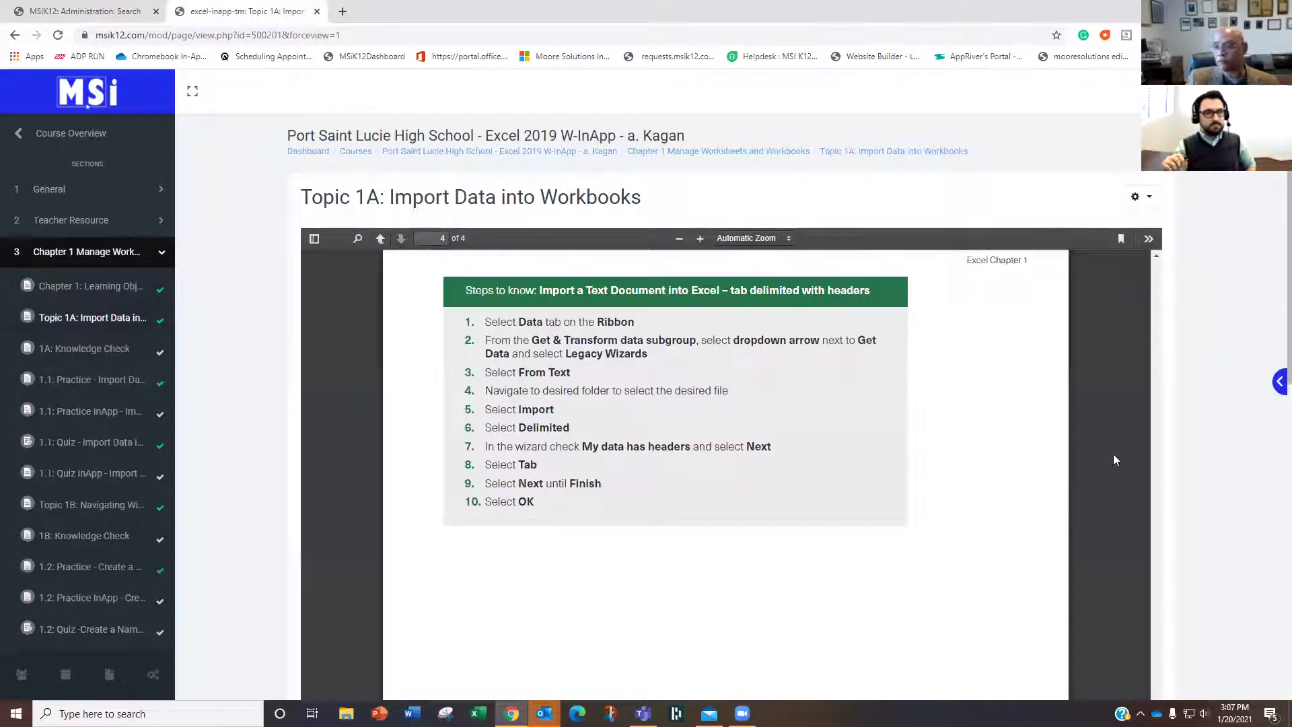
{"action": "scroll", "coordinate": [970, 432], "scroll_direction": "down", "scroll_amount": 3}
{"action": "scroll", "coordinate": [1036, 427], "scroll_direction": "up", "scroll_amount": 6}
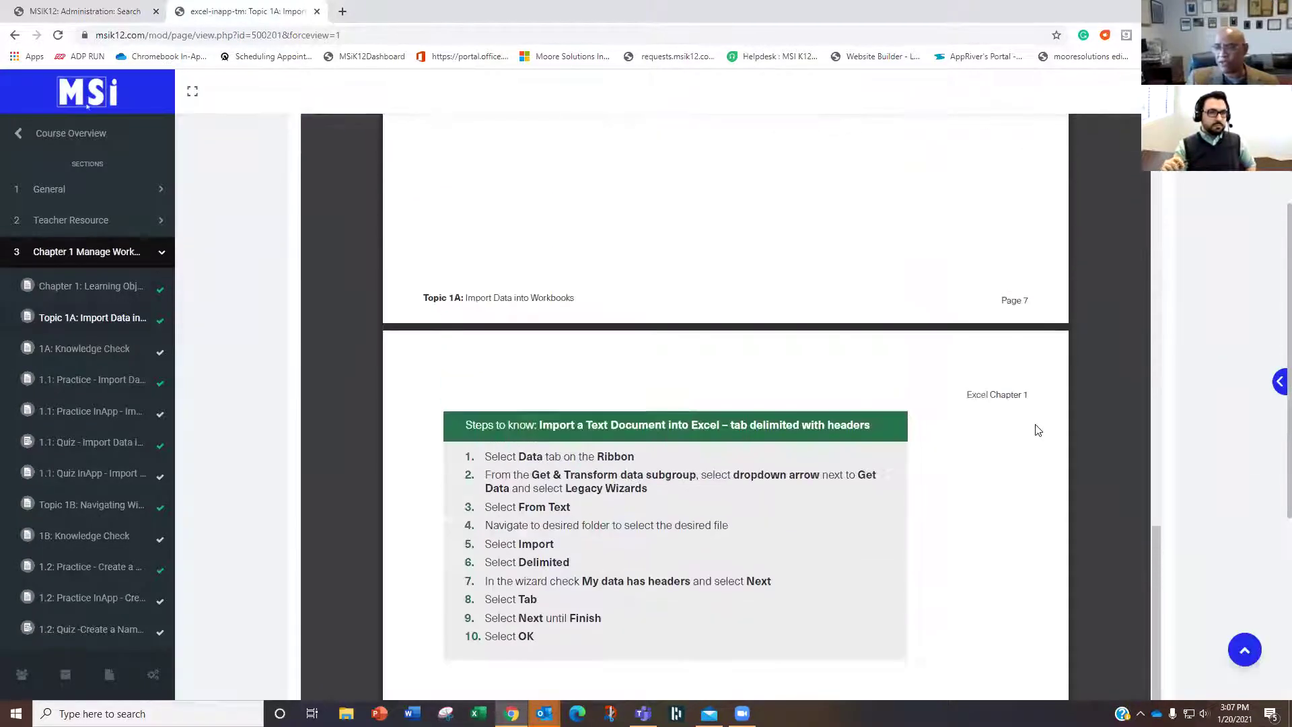
{"action": "scroll", "coordinate": [1036, 429], "scroll_direction": "up", "scroll_amount": 9}
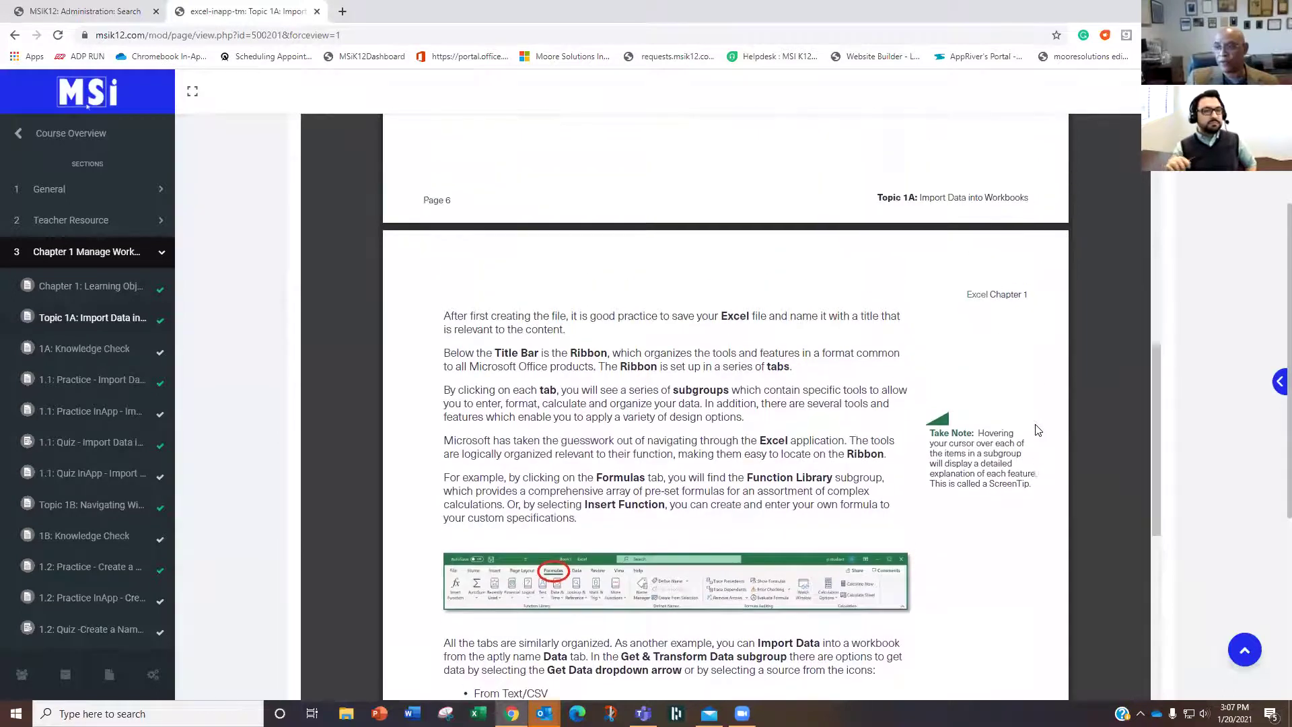
{"action": "scroll", "coordinate": [1039, 430], "scroll_direction": "up", "scroll_amount": 8}
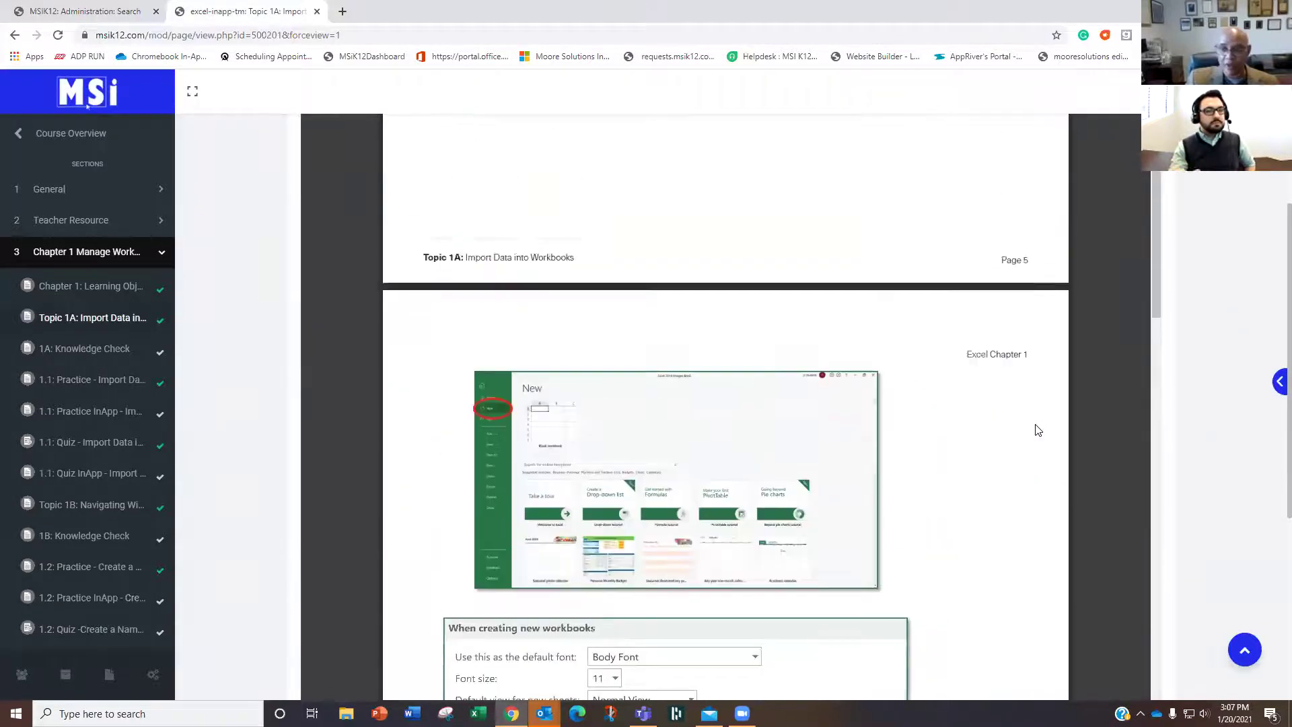
{"action": "scroll", "coordinate": [1039, 431], "scroll_direction": "up", "scroll_amount": 5}
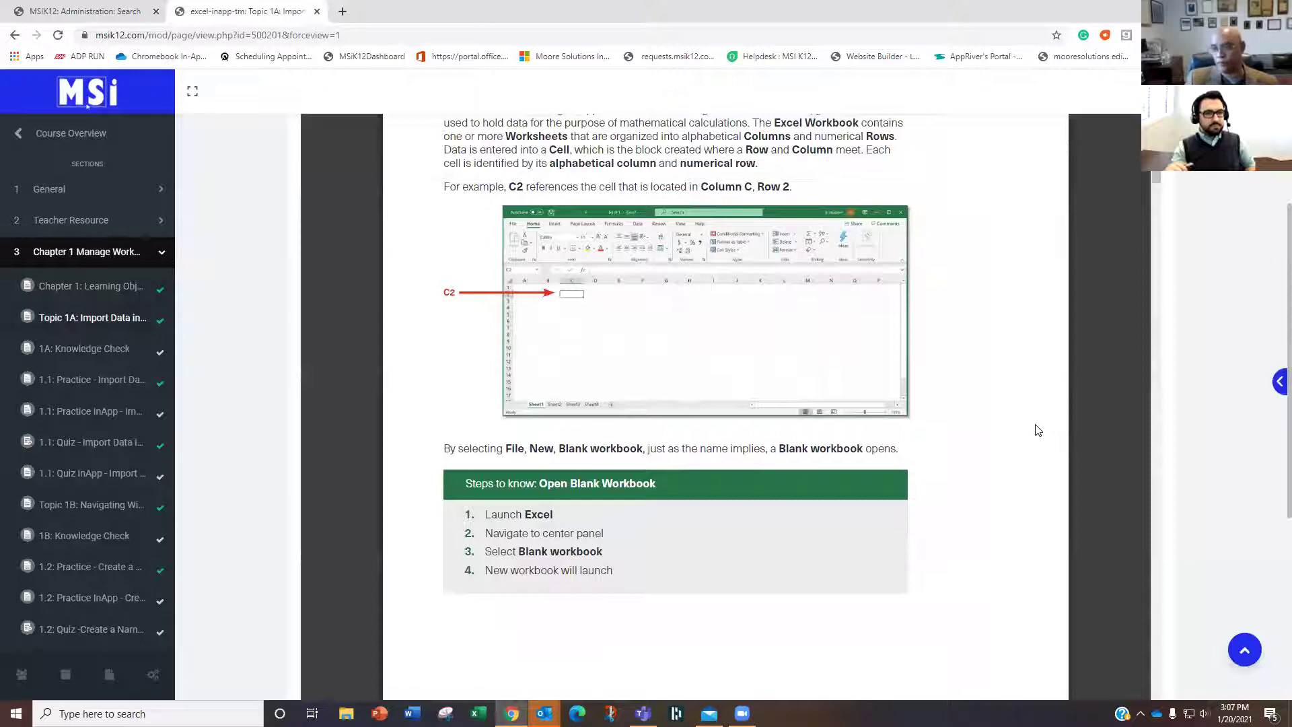
{"action": "scroll", "coordinate": [1106, 394], "scroll_direction": "up", "scroll_amount": 5}
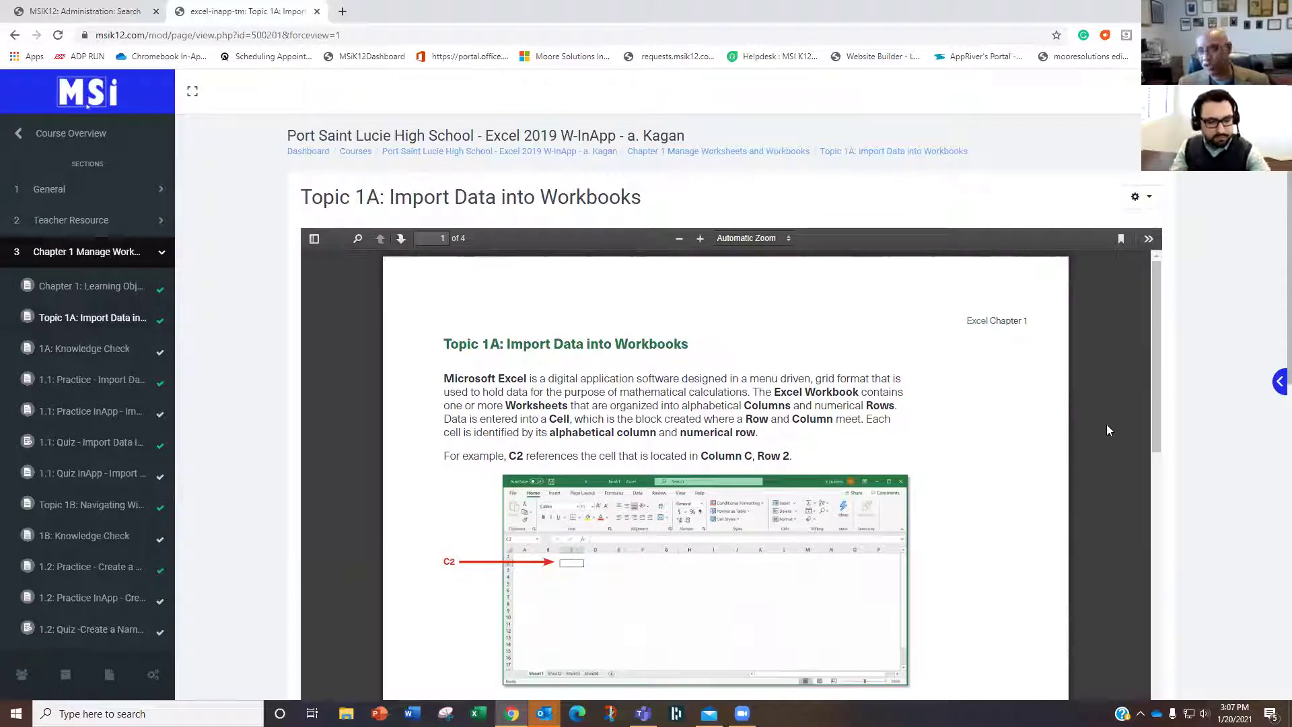
{"action": "scroll", "coordinate": [1095, 430], "scroll_direction": "down", "scroll_amount": 3}
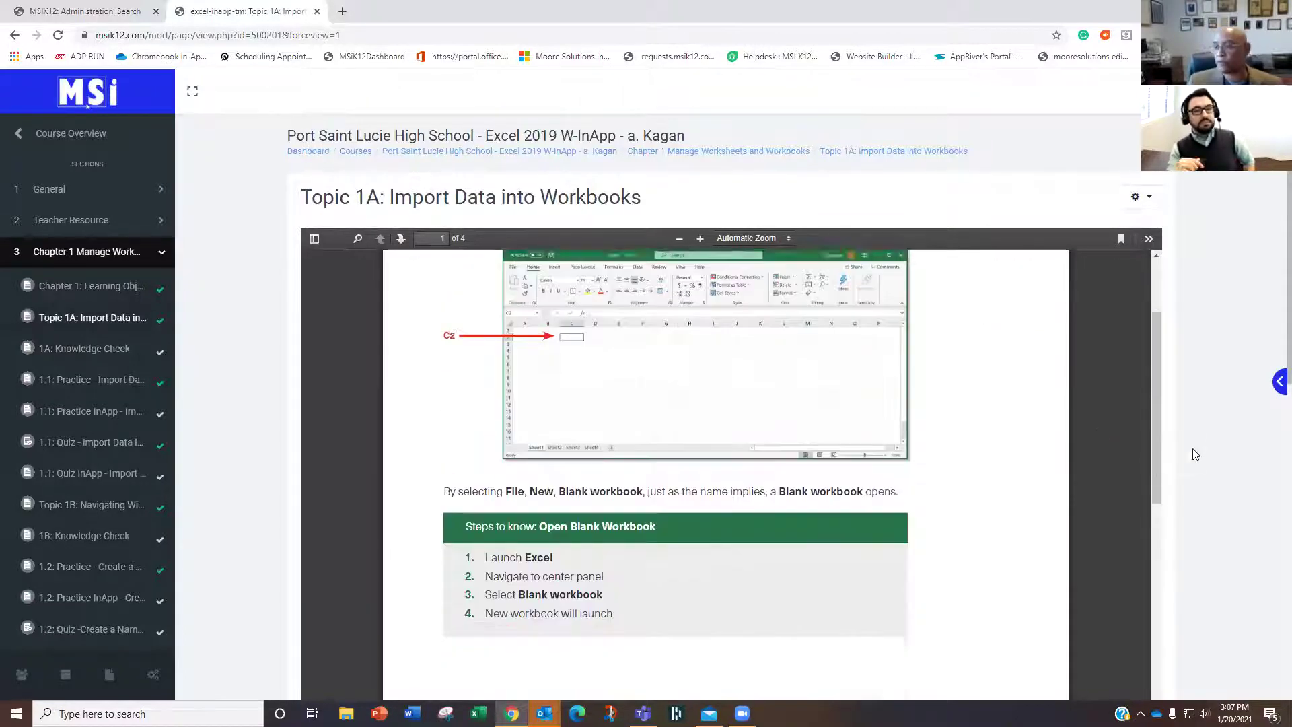
{"action": "scroll", "coordinate": [1211, 455], "scroll_direction": "down", "scroll_amount": 3}
{"action": "scroll", "coordinate": [1212, 454], "scroll_direction": "down", "scroll_amount": 6}
- In the 1A Knowledge Check, fill the blanks in order with Data, Formulas, Rows and Columns, check the answers, and reset the exercise
{"action": "left_click", "coordinate": [1144, 529]}
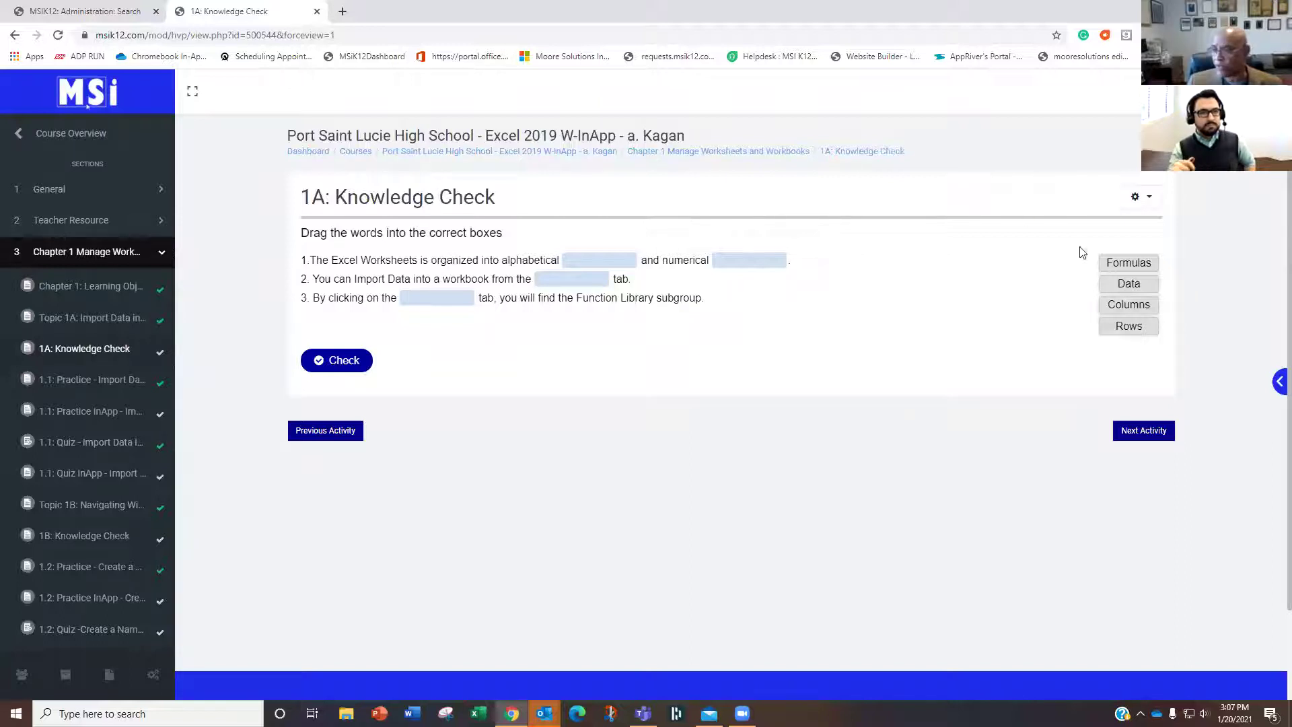
{"action": "left_click_drag", "start_coordinate": [1104, 263], "coordinate": [749, 264]}
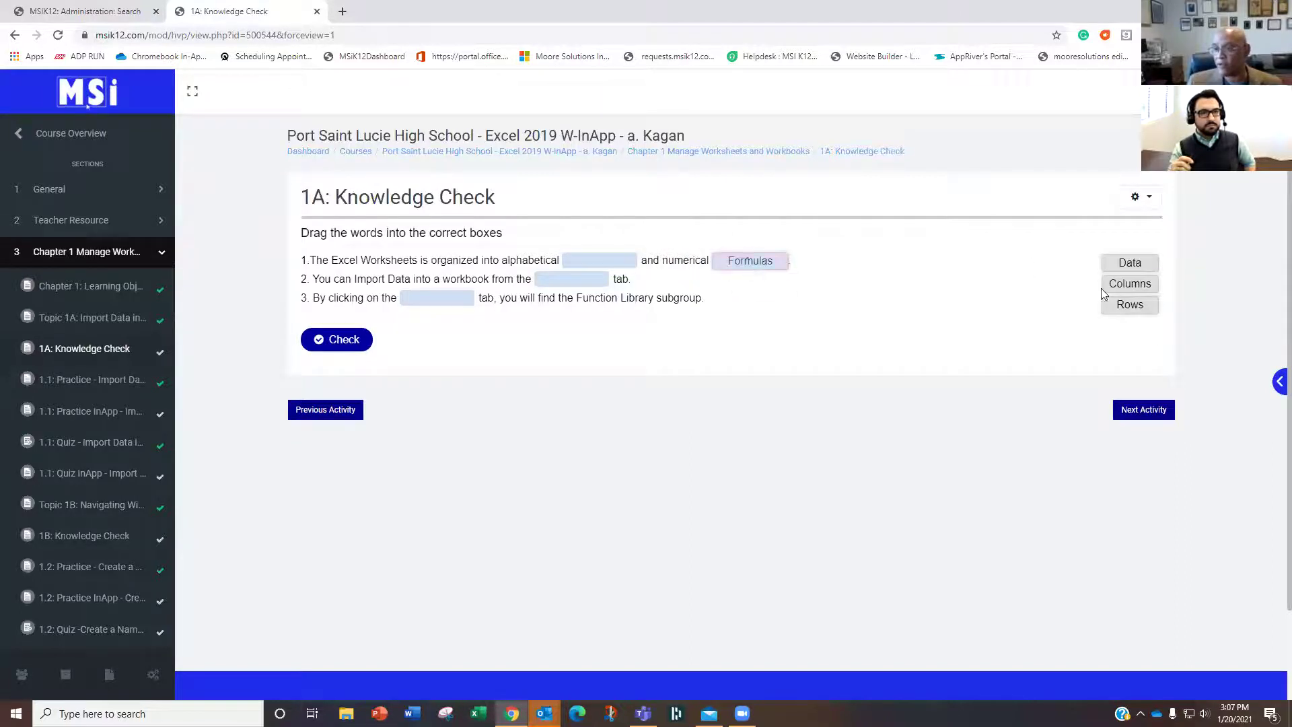
{"action": "left_click_drag", "start_coordinate": [1131, 262], "coordinate": [580, 257]}
{"action": "left_click_drag", "start_coordinate": [1131, 304], "coordinate": [579, 283]}
{"action": "left_click_drag", "start_coordinate": [1129, 266], "coordinate": [447, 302]}
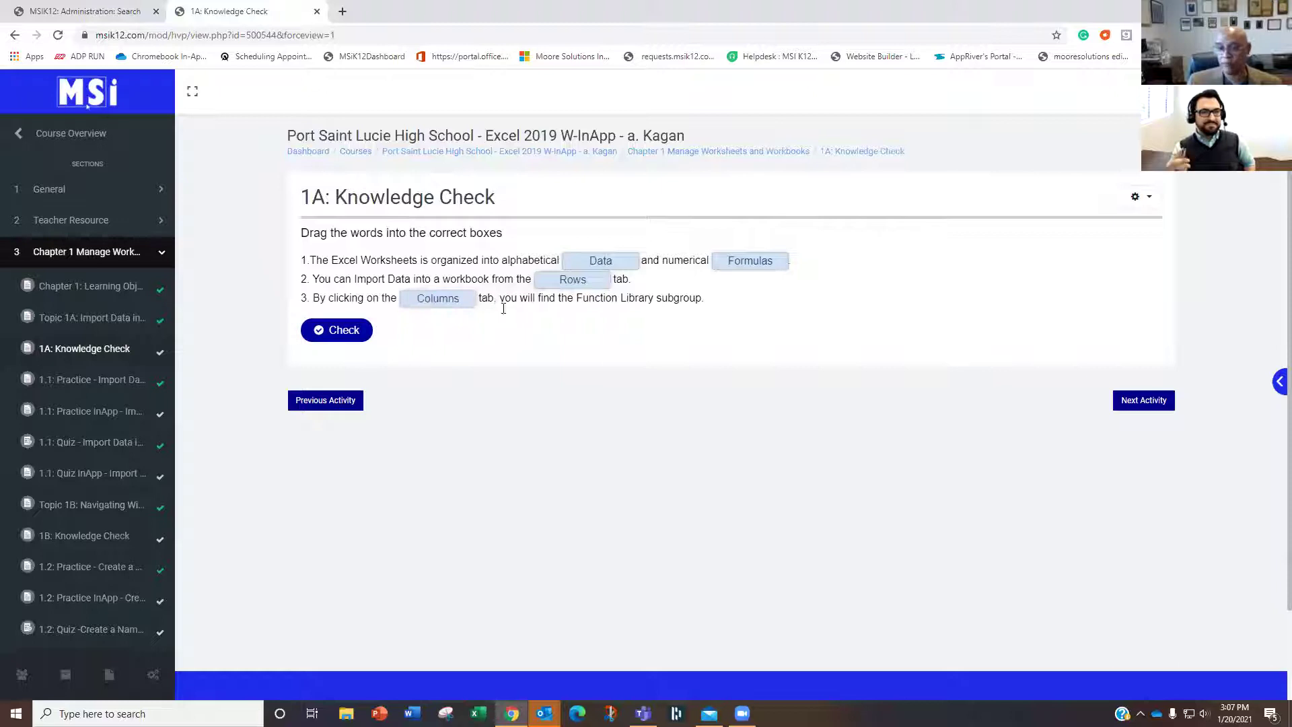
{"action": "left_click", "coordinate": [329, 337]}
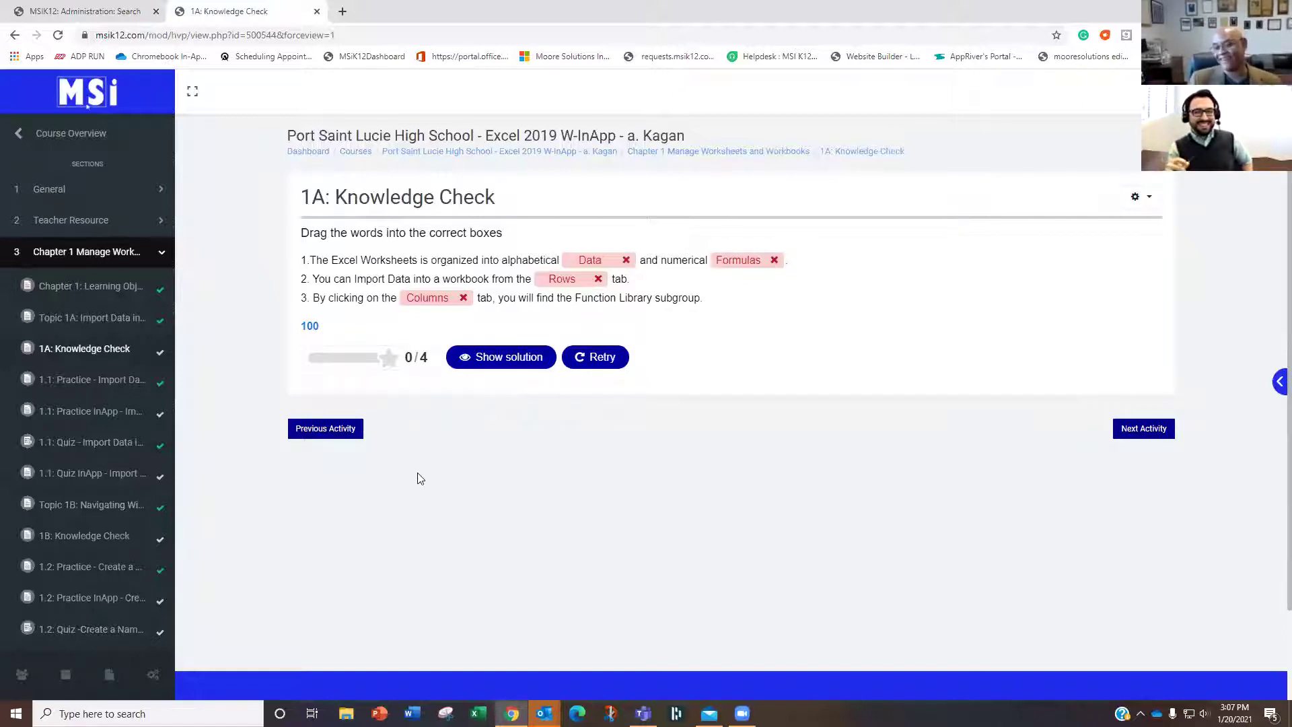
{"action": "left_click", "coordinate": [601, 360]}
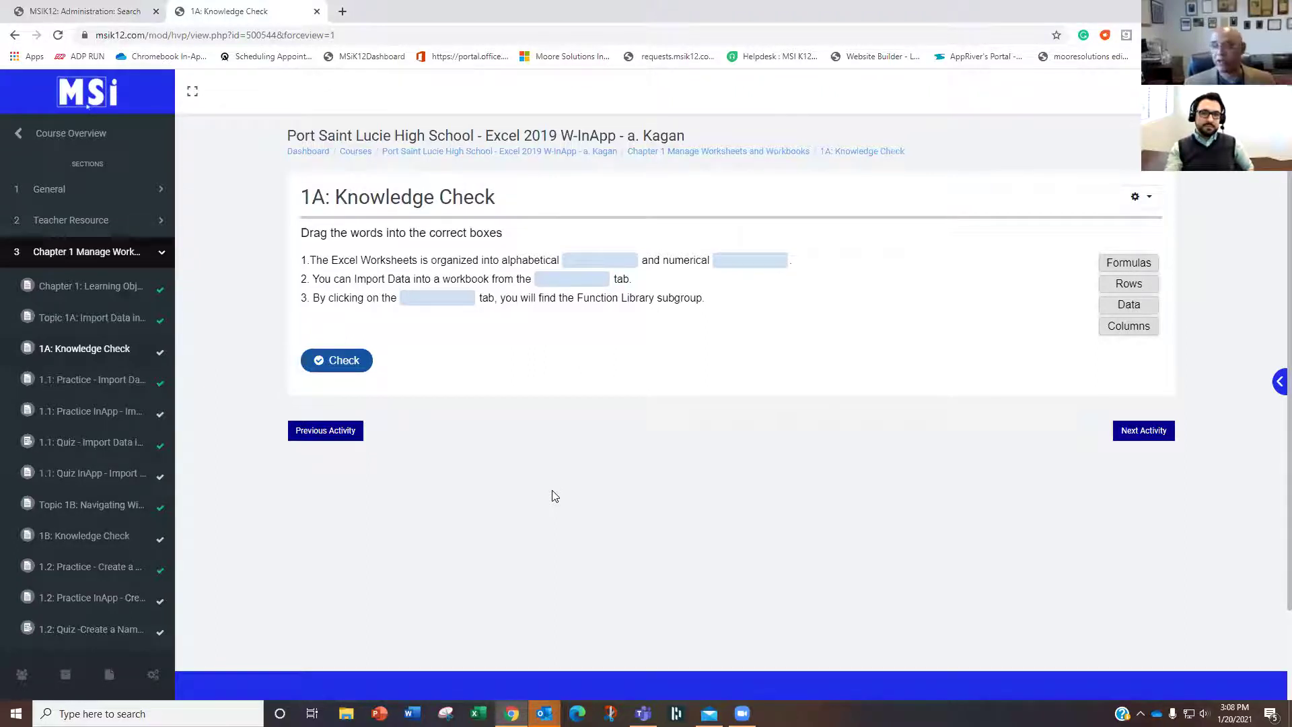
- Advance to 1.1: Practice - Import Data into Excel, watch part of its tutorial video in full screen, and pause it
{"action": "left_click", "coordinate": [1139, 428]}
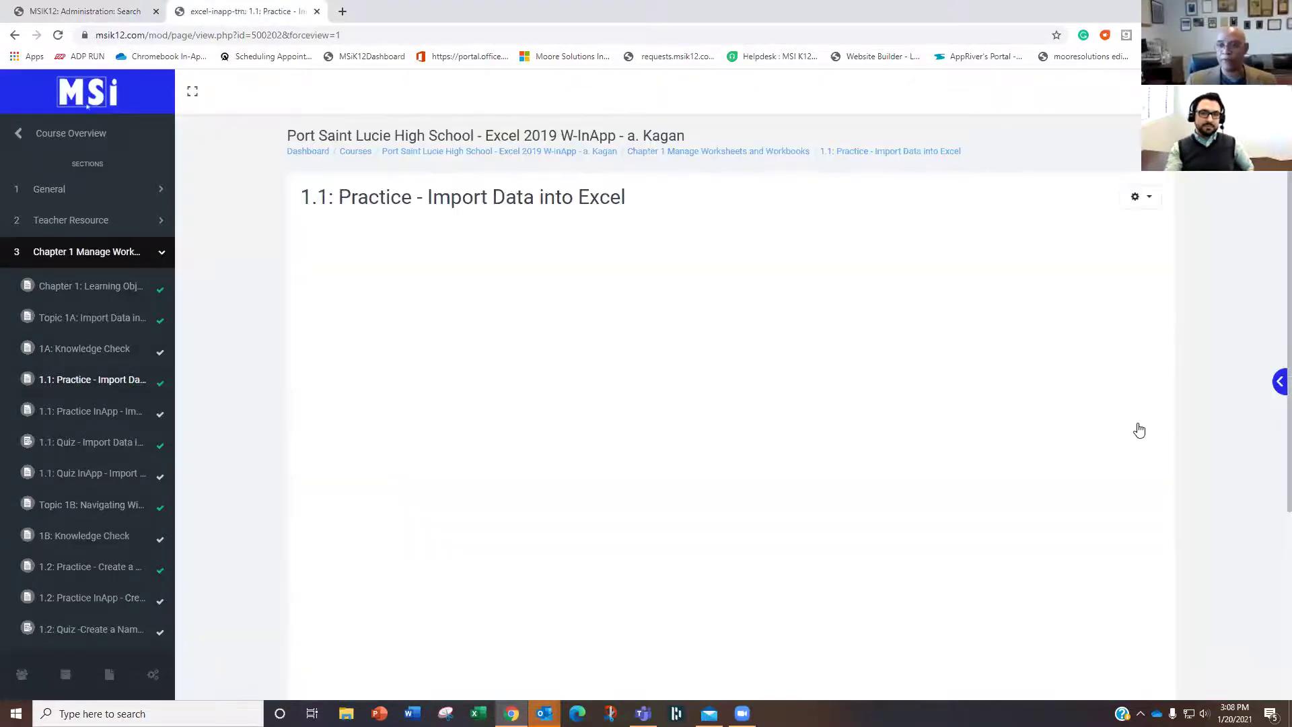
{"action": "scroll", "coordinate": [1217, 451], "scroll_direction": "down", "scroll_amount": 1}
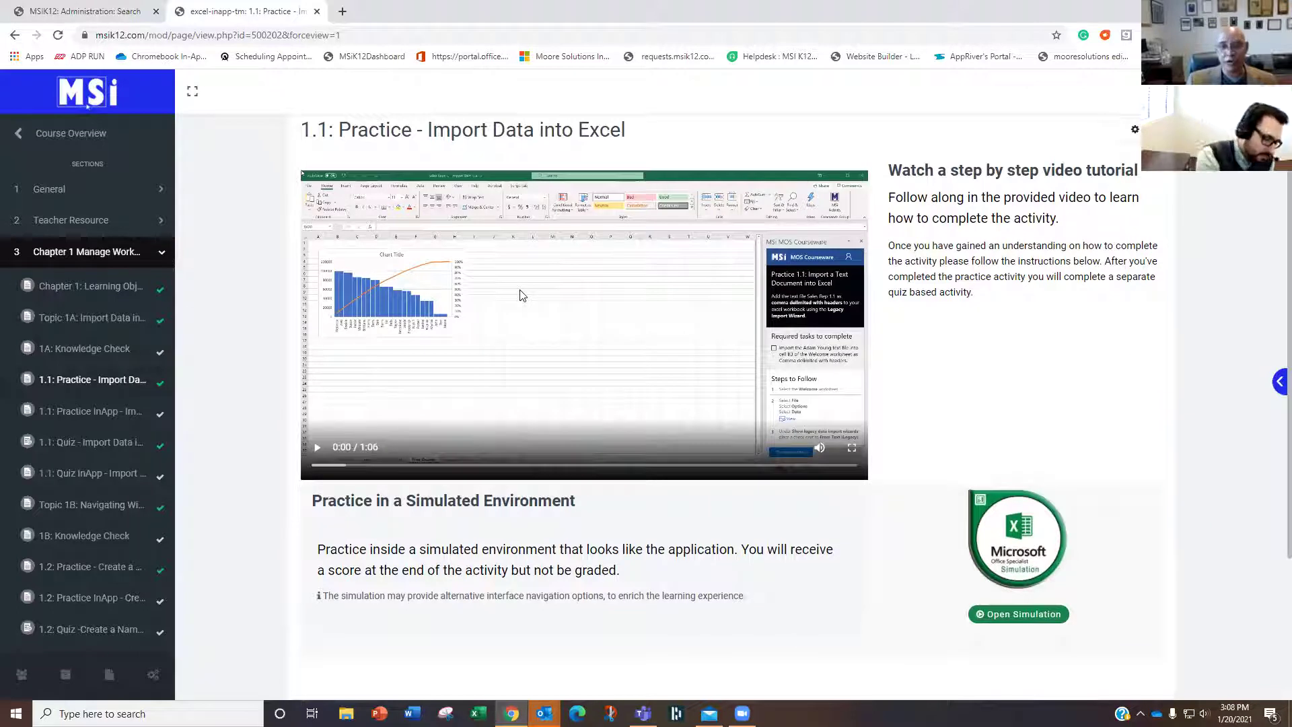
{"action": "left_click", "coordinate": [313, 446]}
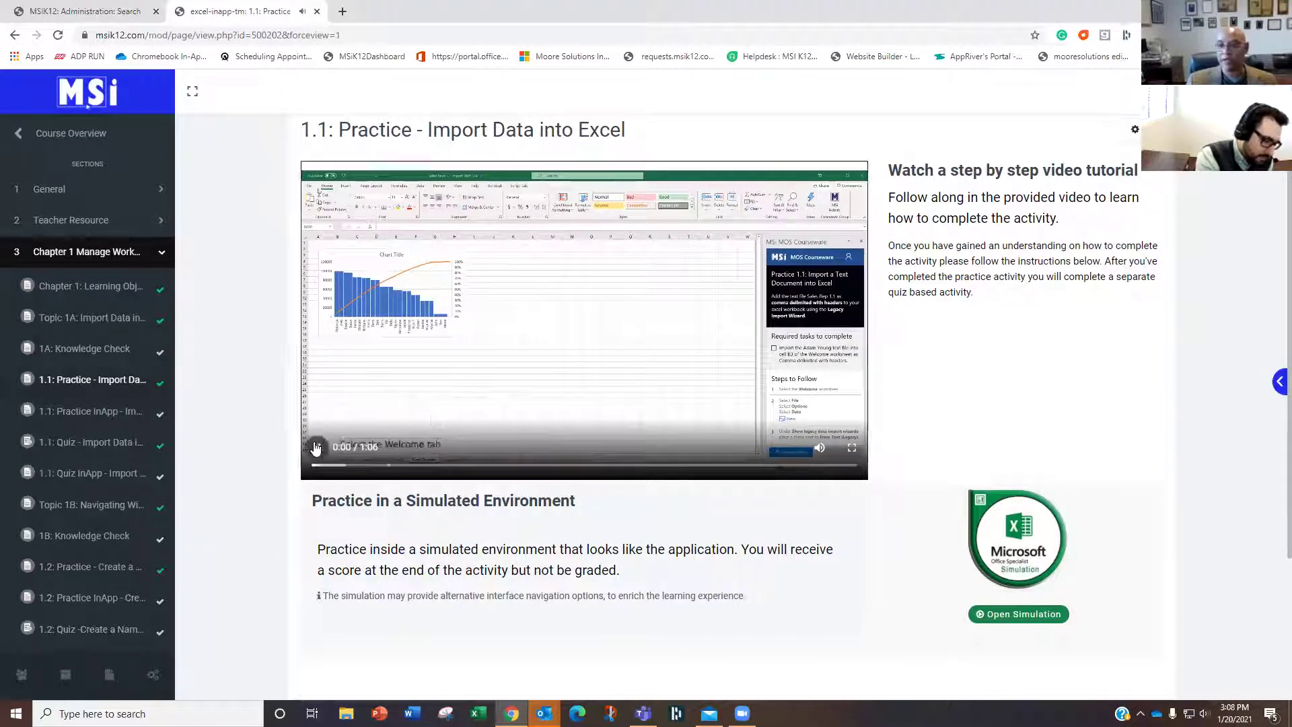
{"action": "left_click", "coordinate": [852, 449]}
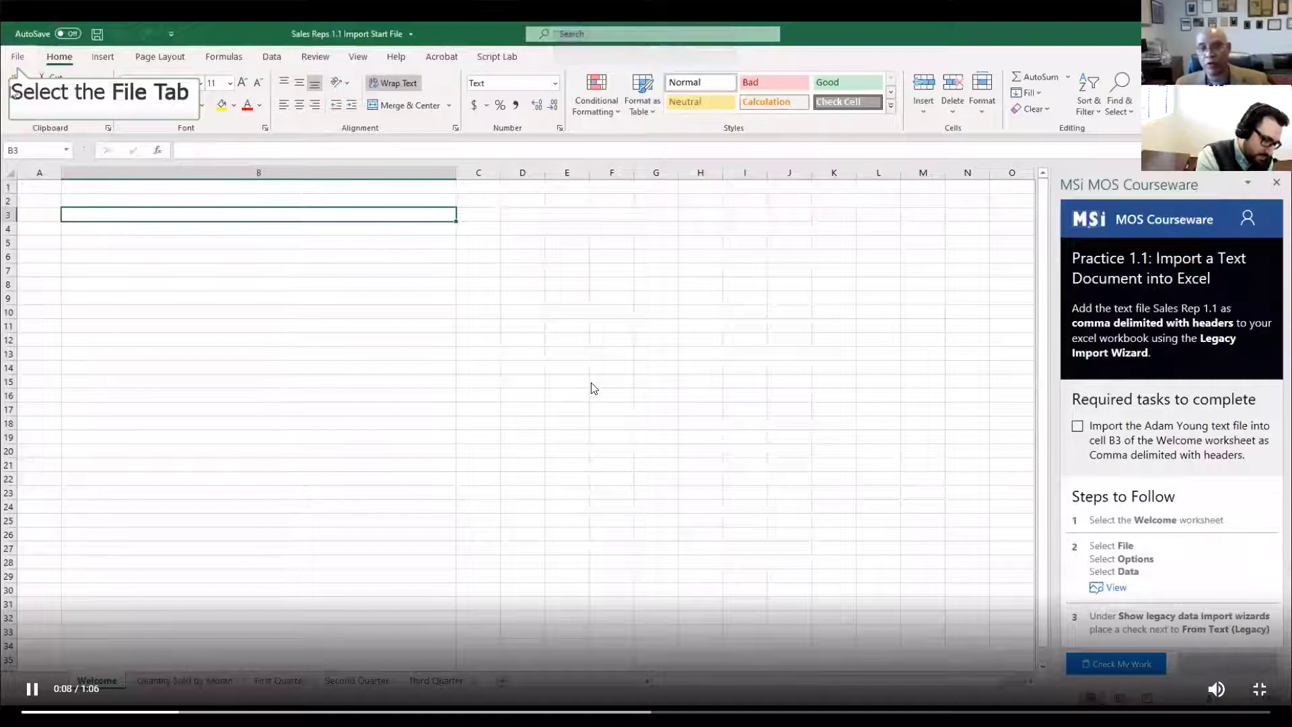
{"action": "key", "text": "Escape"}
{"action": "left_click", "coordinate": [317, 449]}
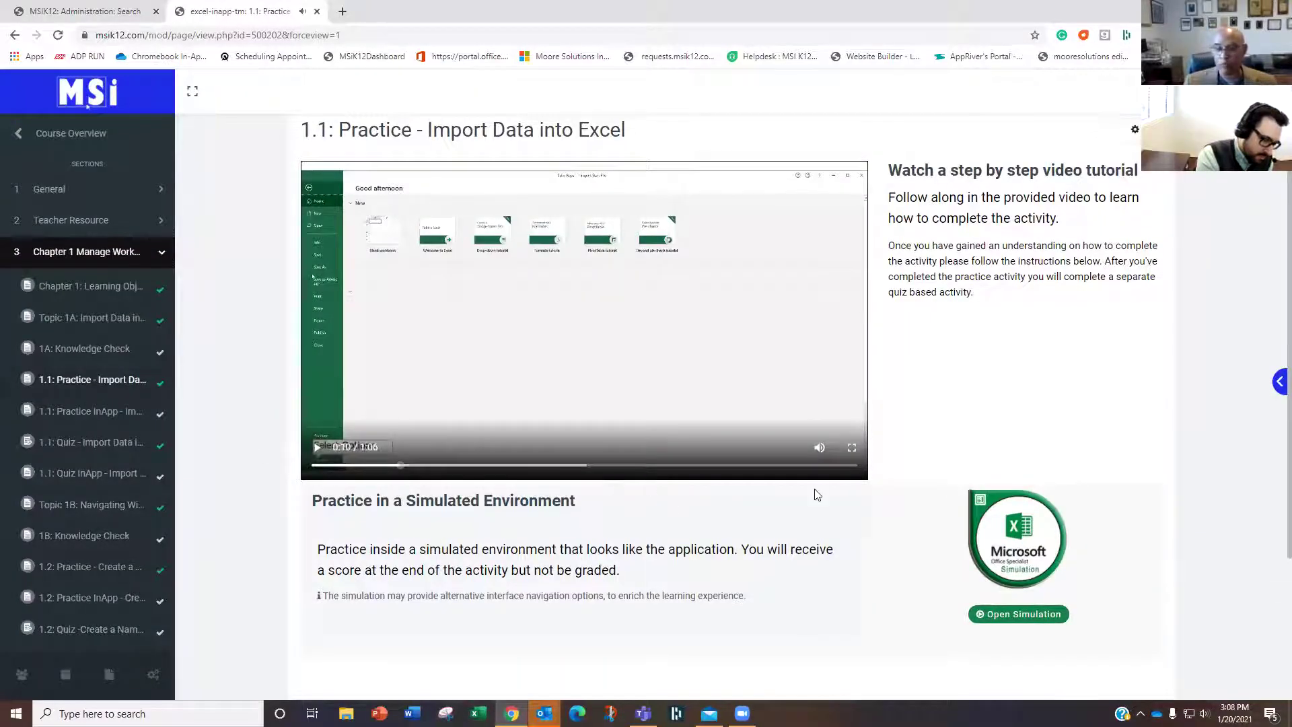
- Open the simulated environment for Practice 1.1 and start the simulation
{"action": "scroll", "coordinate": [824, 528], "scroll_direction": "down", "scroll_amount": 1}
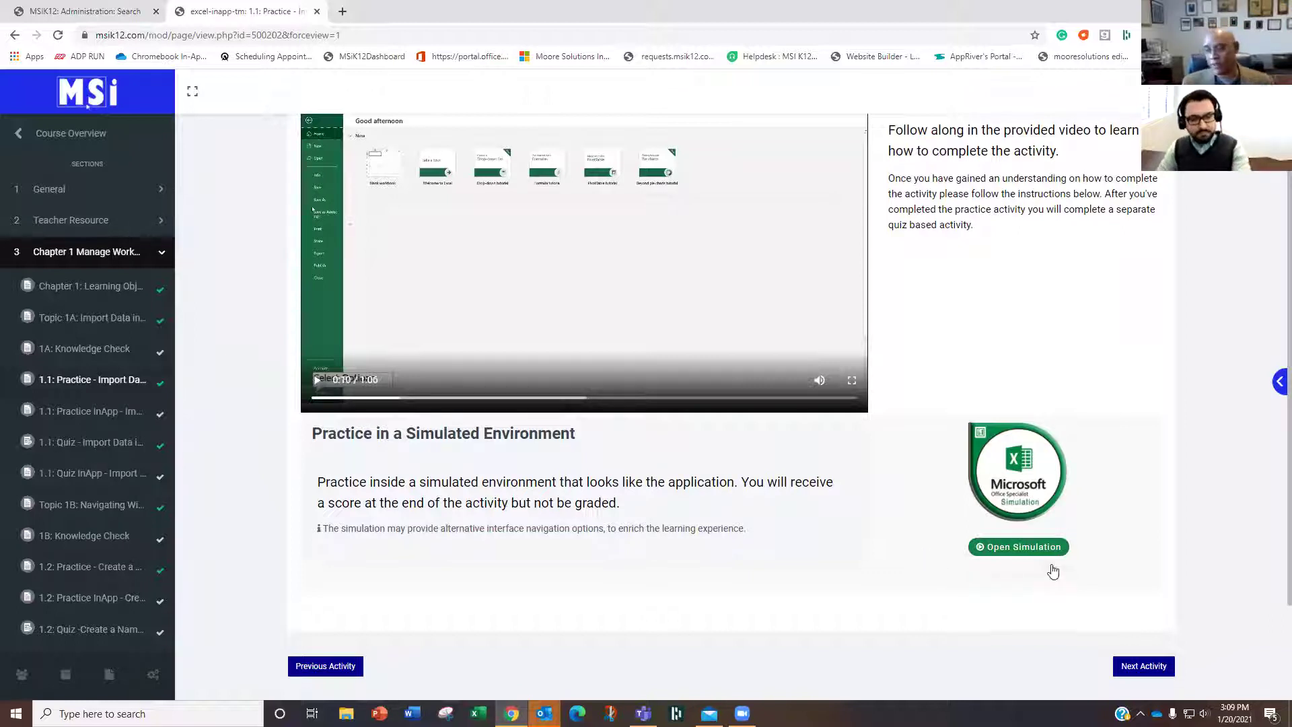
{"action": "left_click", "coordinate": [1019, 547]}
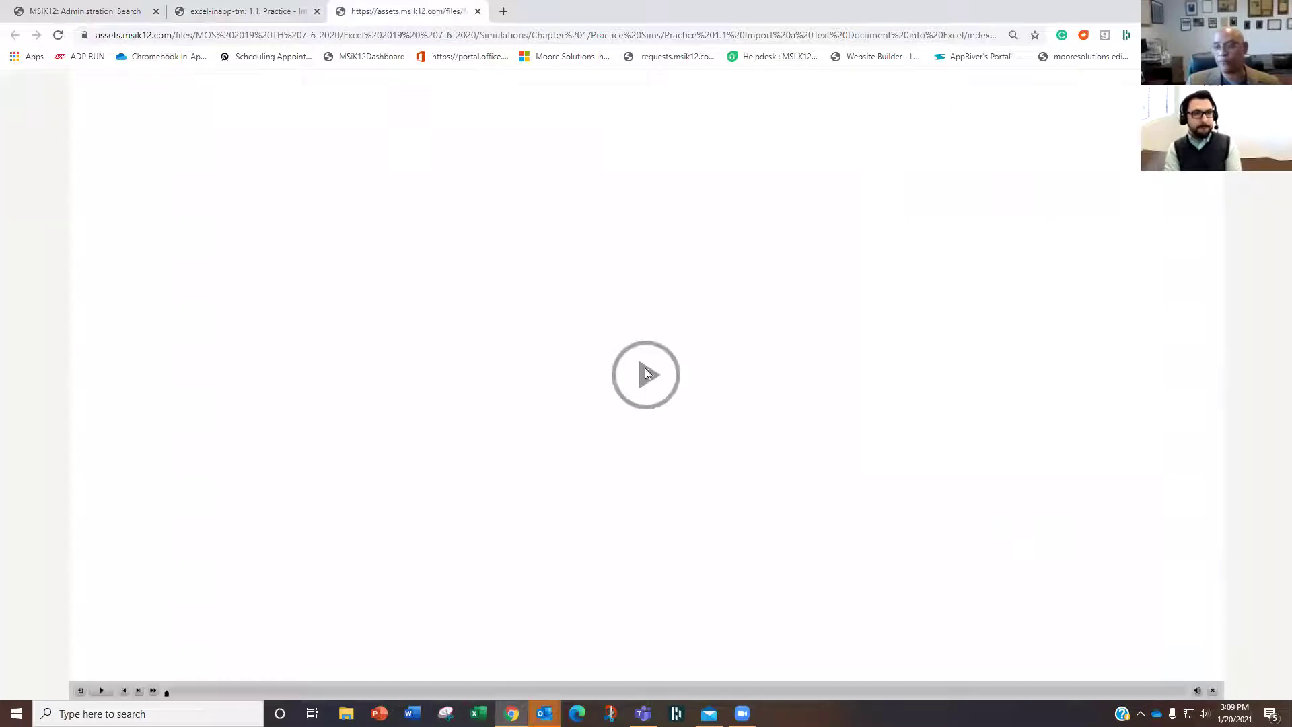
{"action": "left_click", "coordinate": [645, 373]}
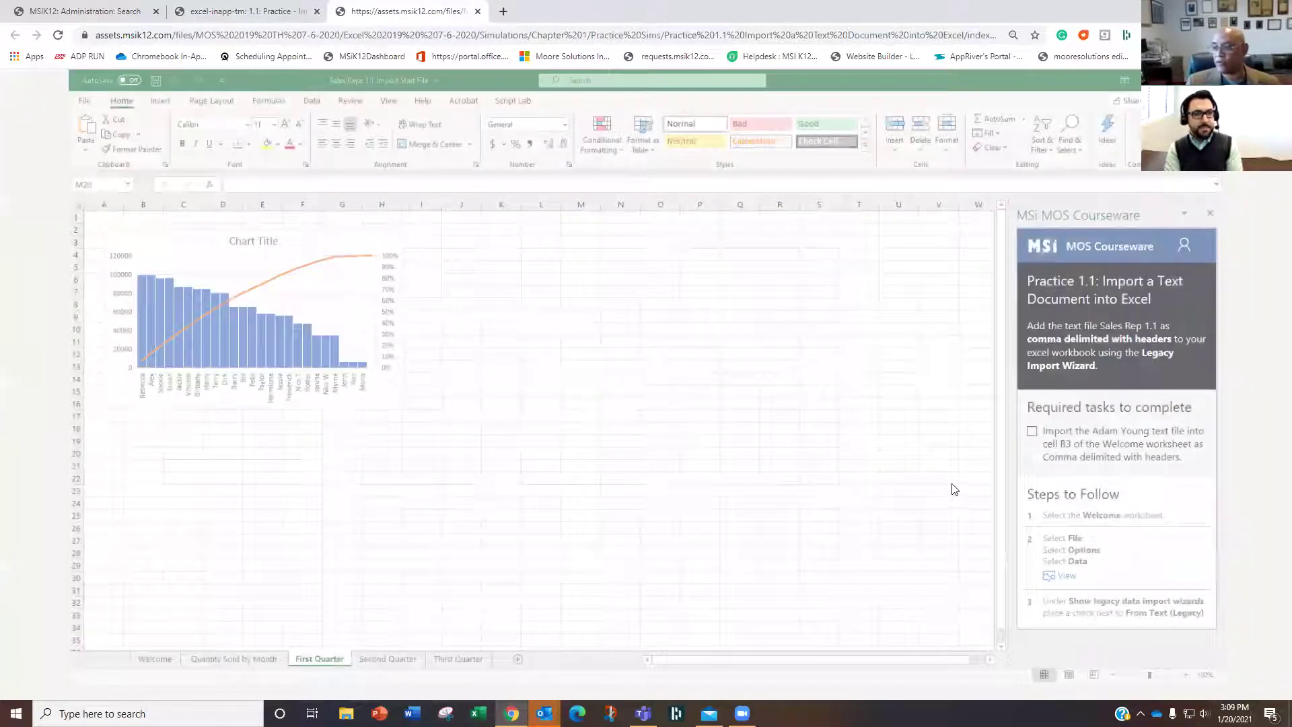
- Read the Practice 1.1 task description and the steps to complete the activity, dismissing the mail notification
{"action": "scroll", "coordinate": [1134, 365], "scroll_direction": "down", "scroll_amount": 3}
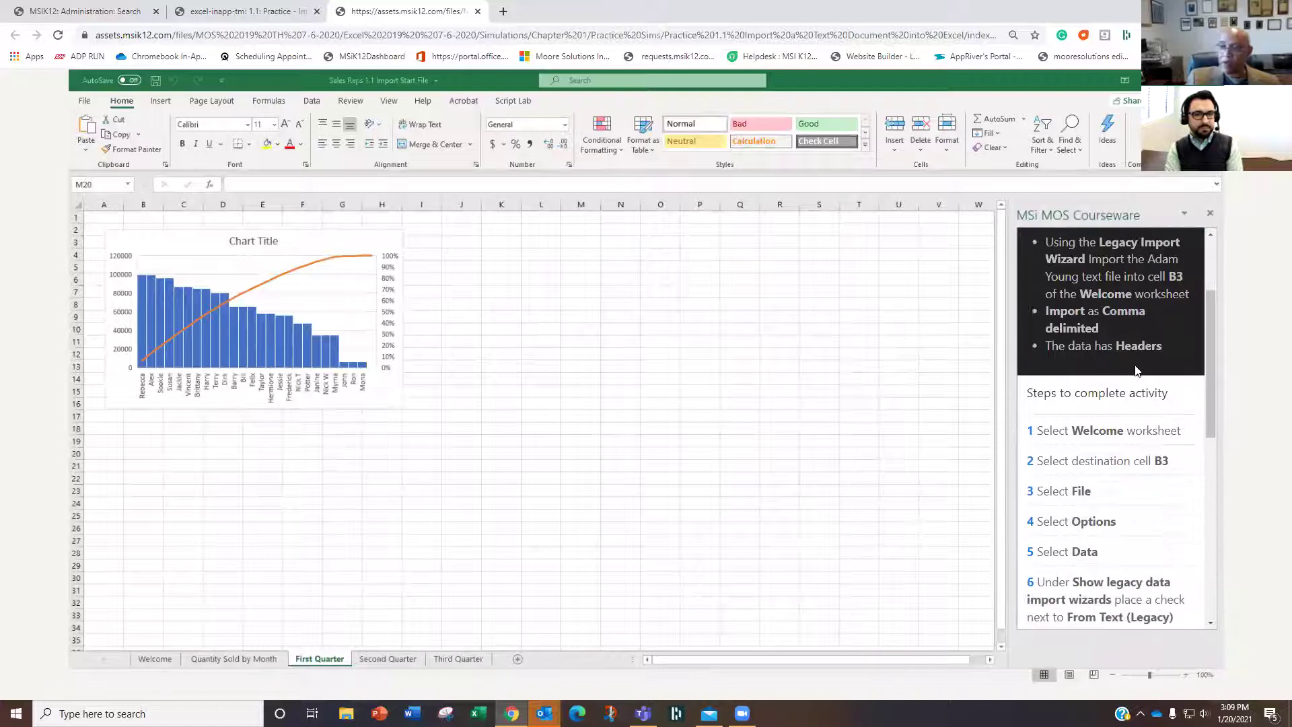
{"action": "scroll", "coordinate": [1137, 369], "scroll_direction": "down", "scroll_amount": 2}
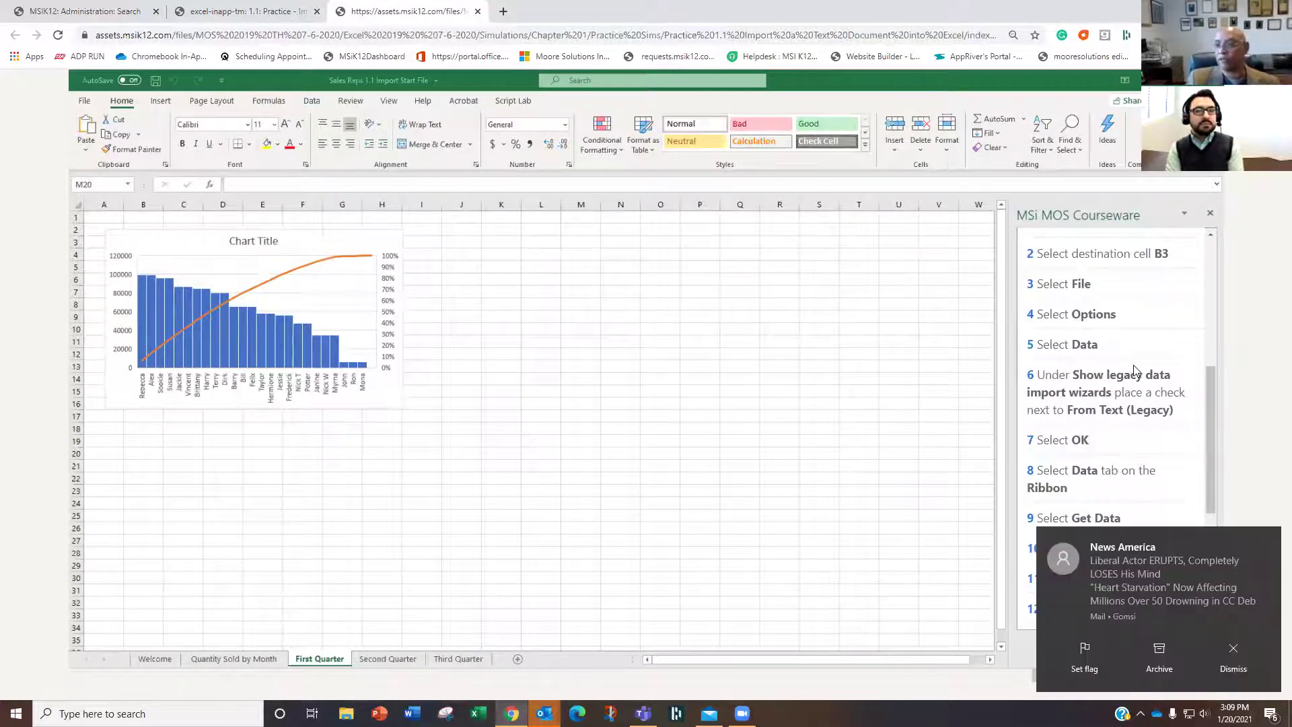
{"action": "left_click", "coordinate": [1264, 536]}
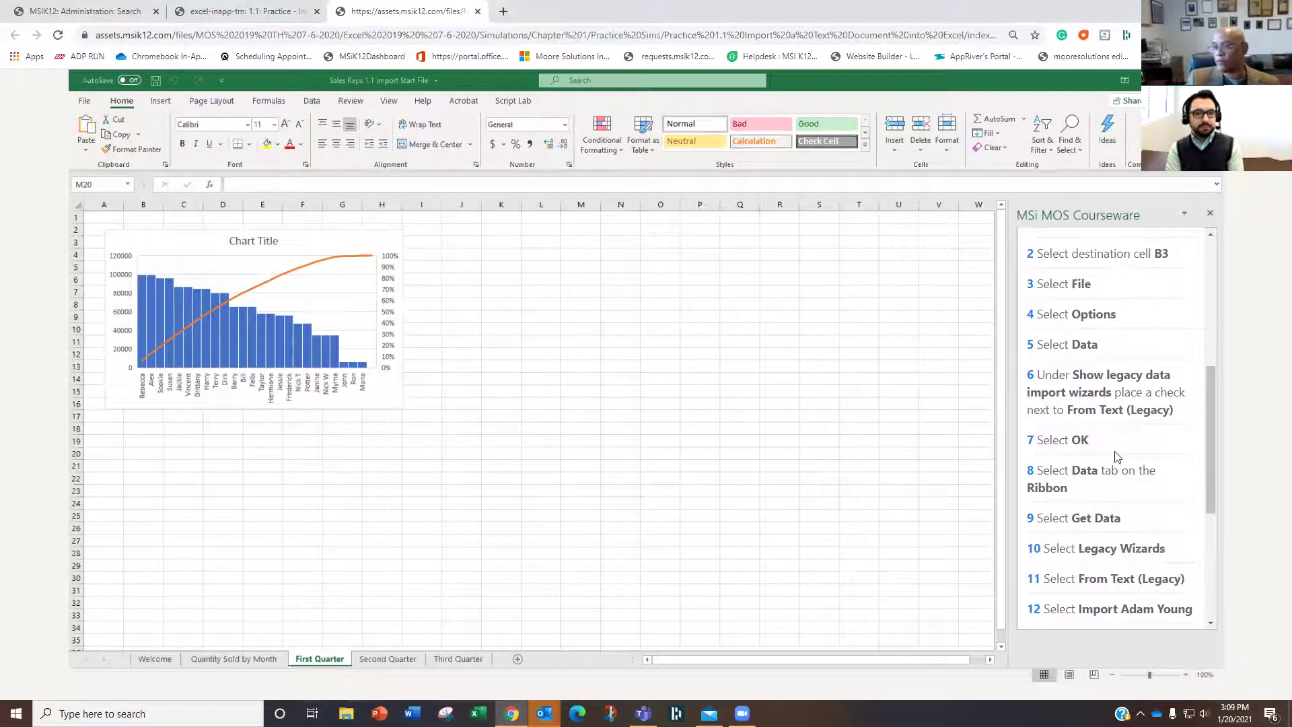
{"action": "scroll", "coordinate": [1115, 457], "scroll_direction": "down", "scroll_amount": 1}
{"action": "scroll", "coordinate": [1115, 457], "scroll_direction": "up", "scroll_amount": 4}
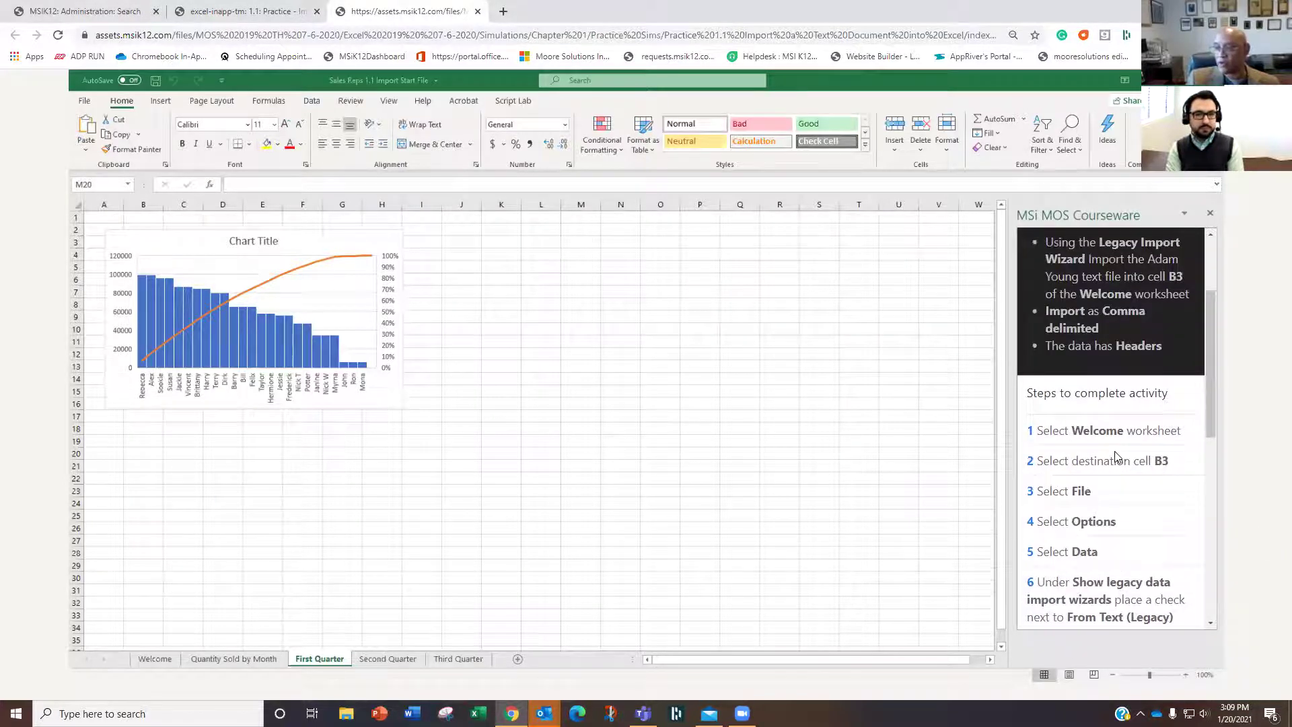
{"action": "scroll", "coordinate": [1115, 457], "scroll_direction": "up", "scroll_amount": 2}
{"action": "scroll", "coordinate": [1116, 451], "scroll_direction": "down", "scroll_amount": 2}
{"action": "scroll", "coordinate": [1117, 451], "scroll_direction": "up", "scroll_amount": 2}
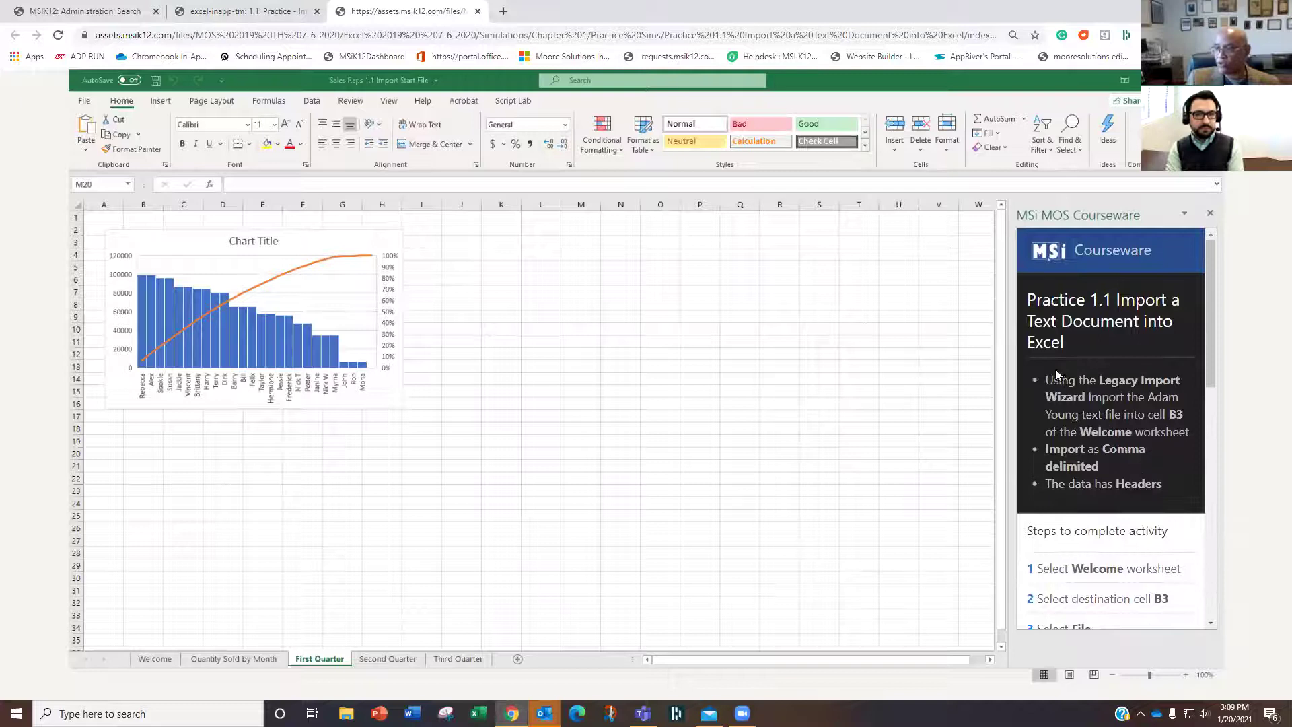
{"action": "scroll", "coordinate": [1116, 448], "scroll_direction": "down", "scroll_amount": 3}
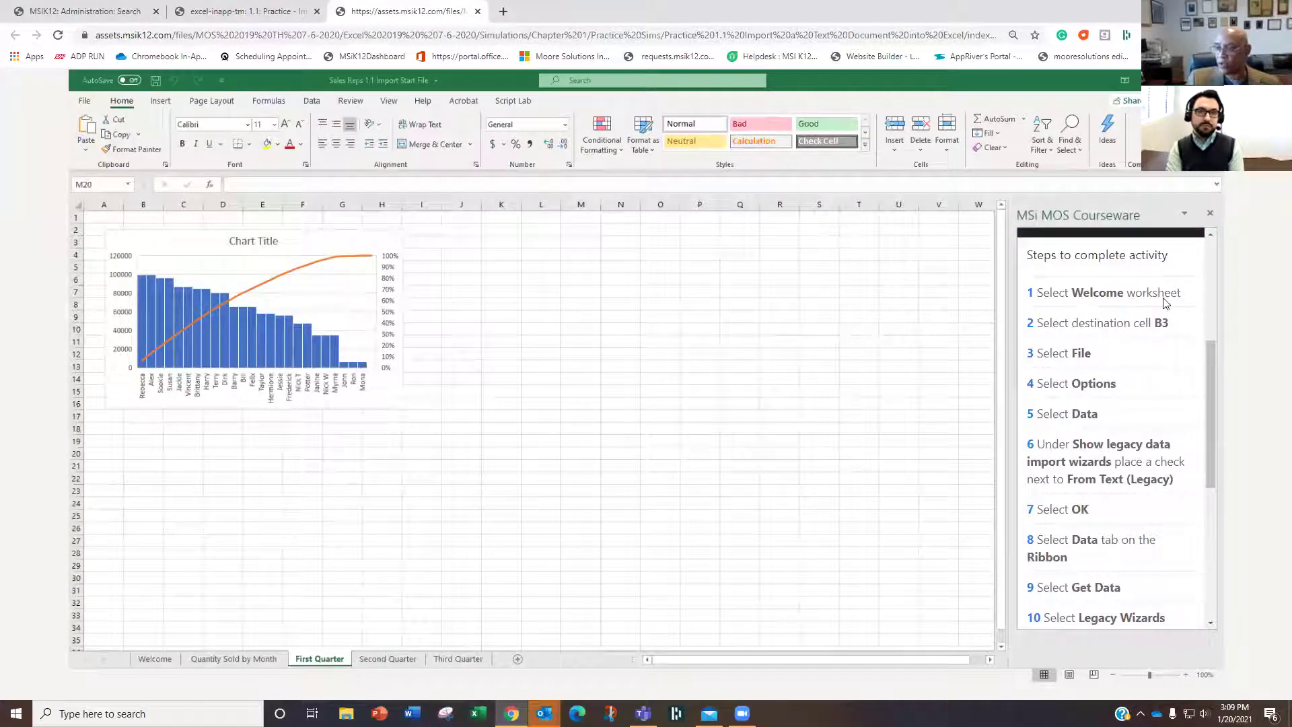
- Switch to the Welcome worksheet in the simulation and select destination cell B3
{"action": "left_click", "coordinate": [166, 659]}
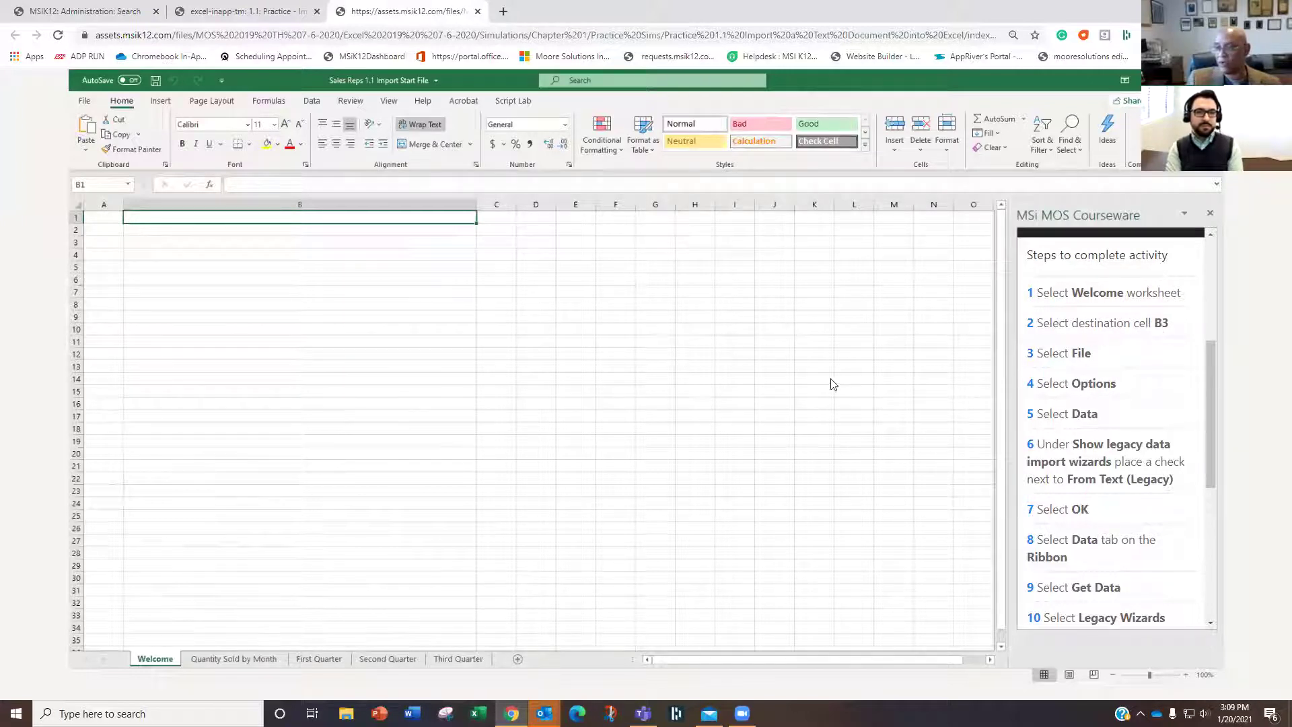
{"action": "left_click", "coordinate": [791, 319]}
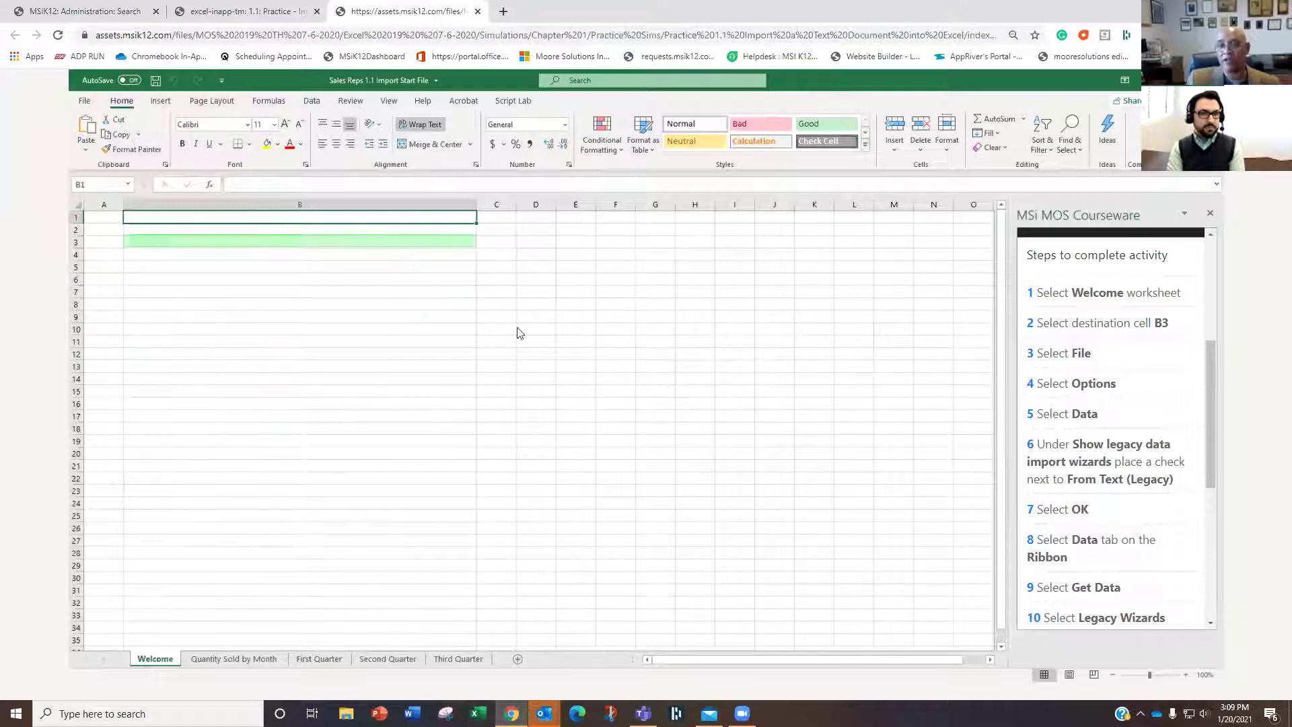
{"action": "left_click", "coordinate": [348, 242]}
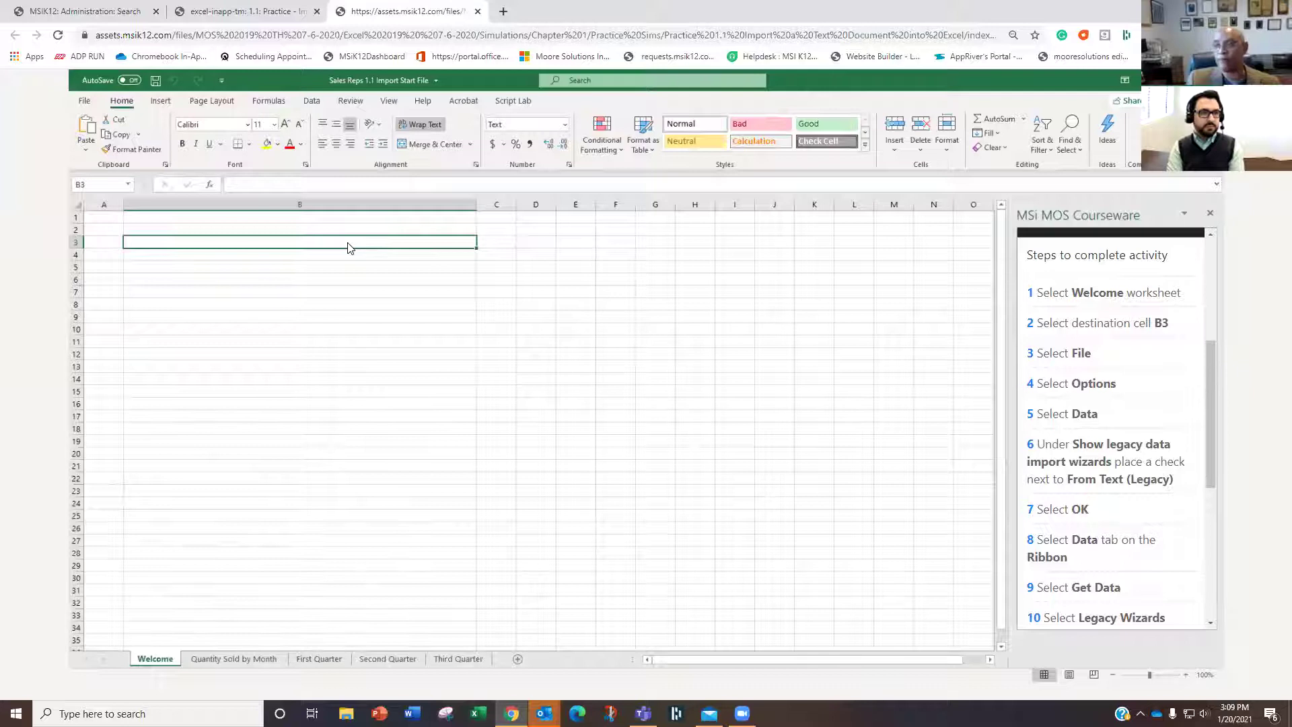
- Enable the From Text (Legacy) data import wizard in the simulated Excel data options
{"action": "left_click", "coordinate": [83, 100]}
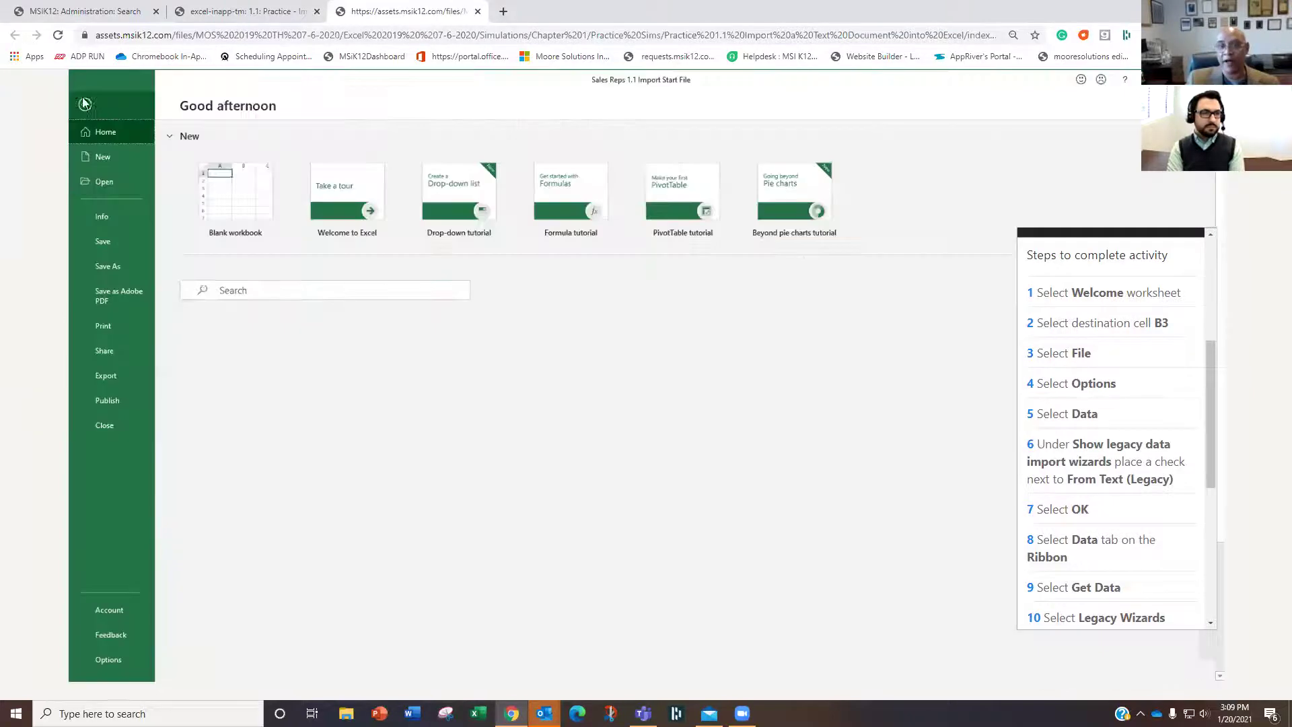
{"action": "left_click", "coordinate": [485, 404]}
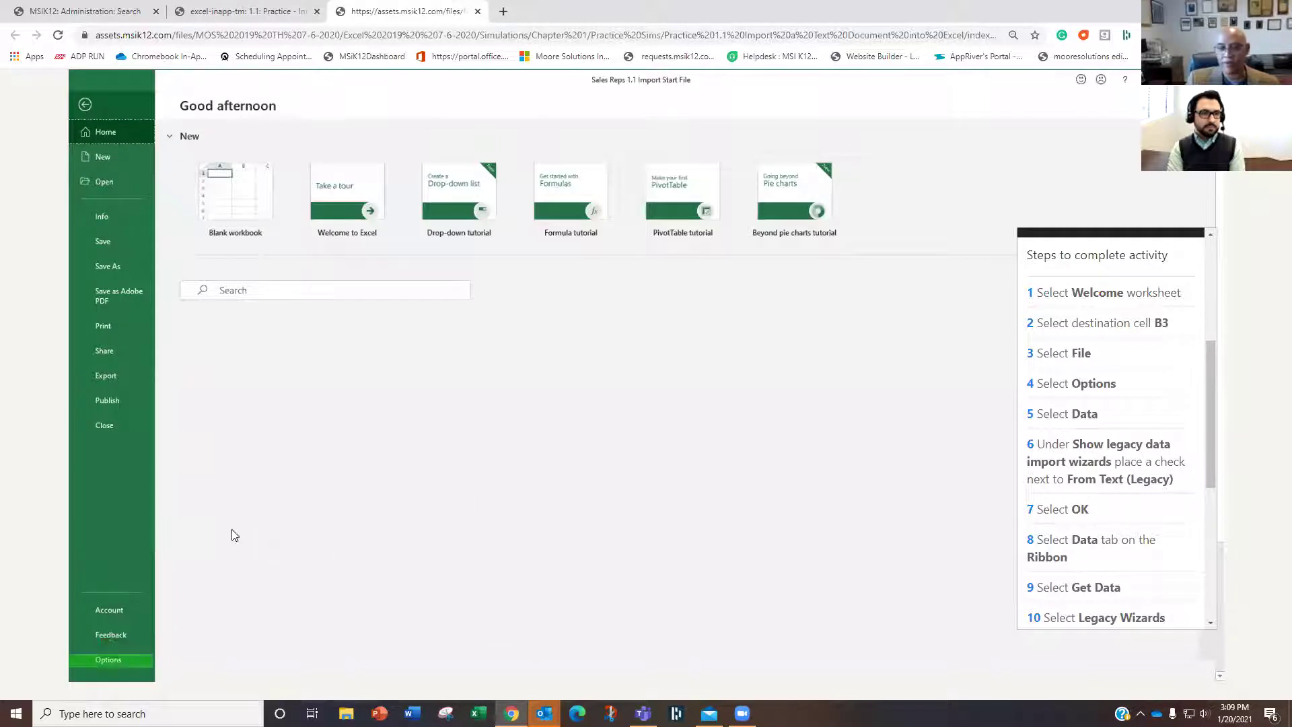
{"action": "left_click", "coordinate": [112, 659]}
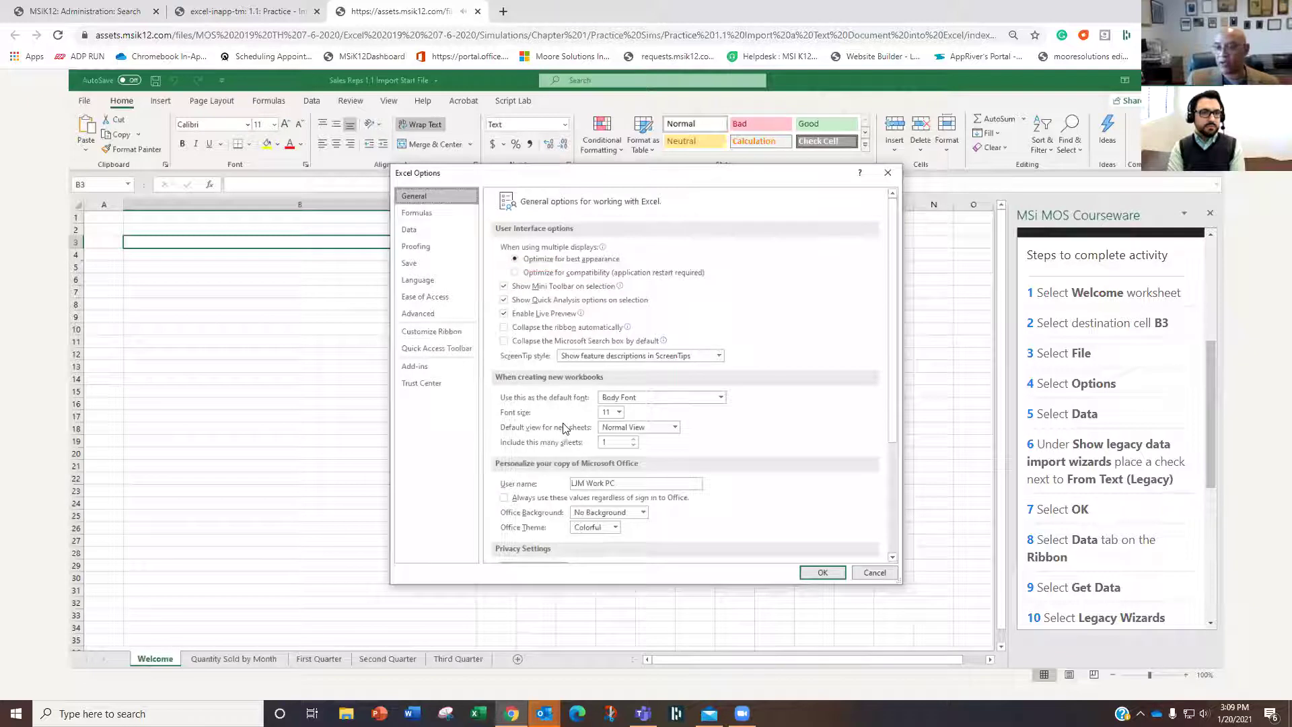
{"action": "left_click", "coordinate": [569, 316]}
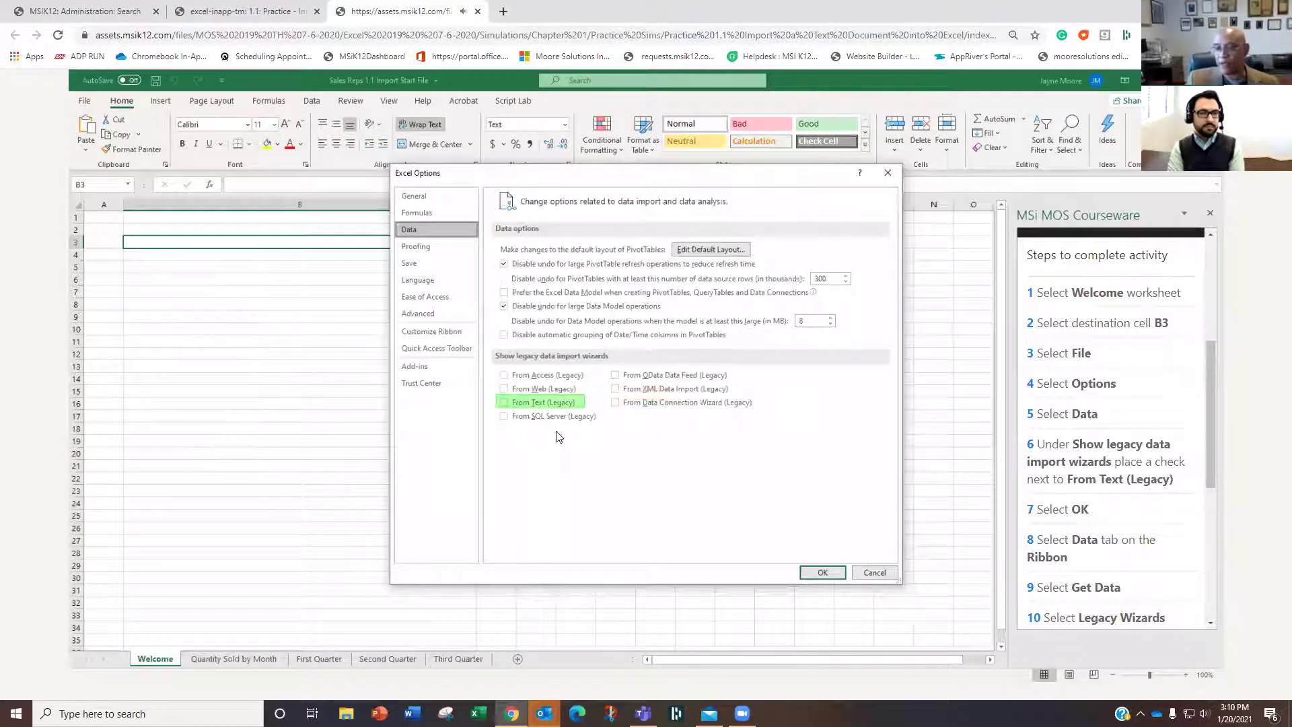
{"action": "left_click", "coordinate": [534, 403]}
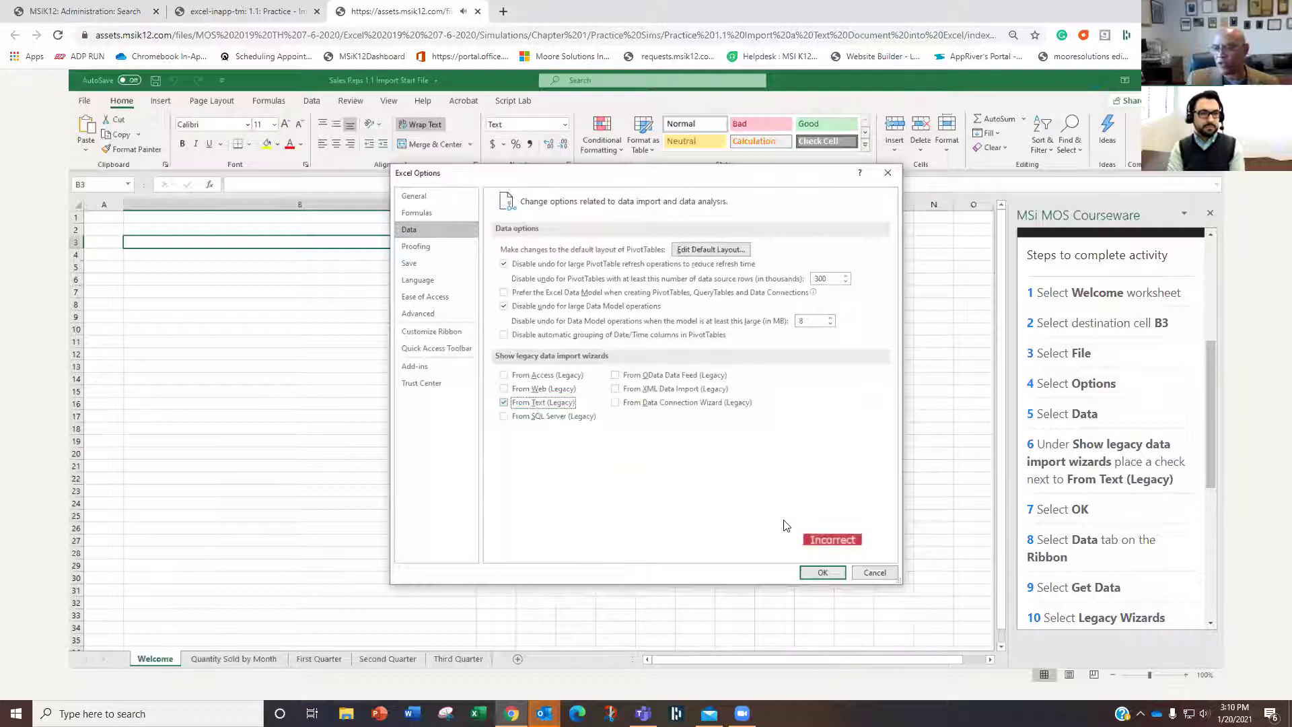
{"action": "left_click", "coordinate": [828, 572]}
{"action": "left_click", "coordinate": [579, 485]}
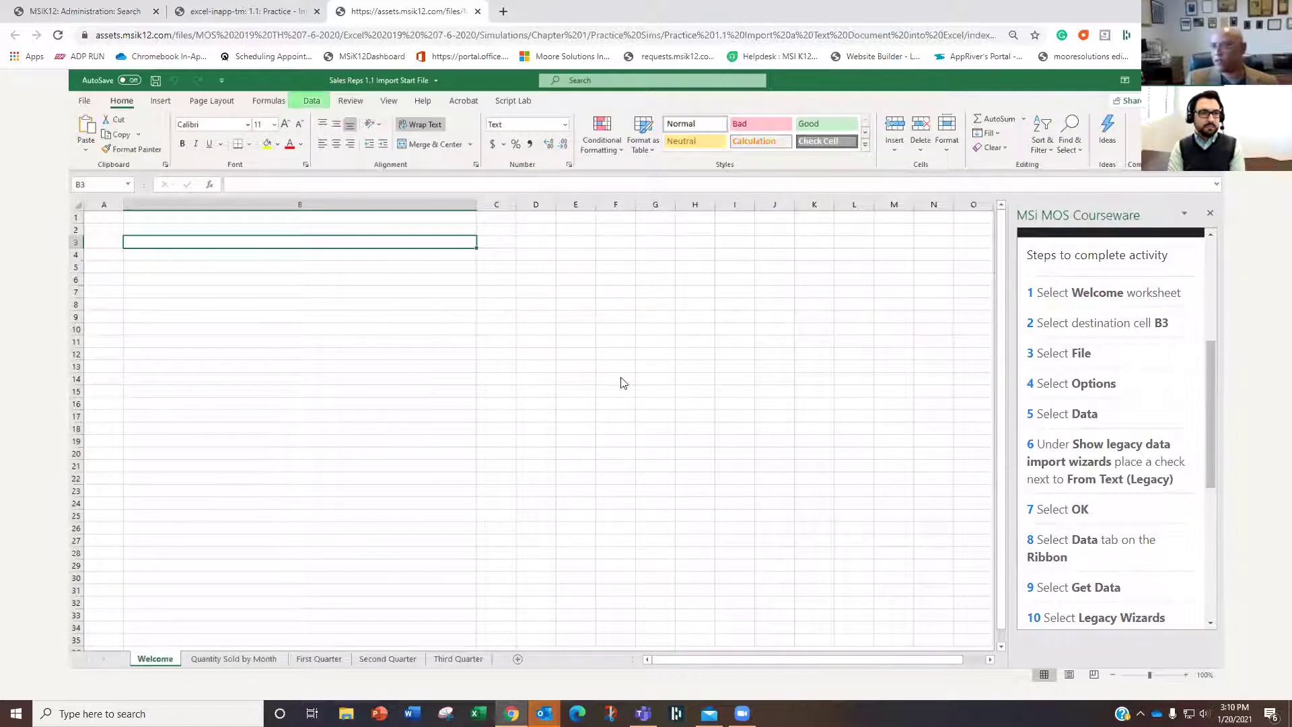
- Start a legacy text import from Get Data and import the Chapter 1 text file whose name begins with Import
{"action": "left_click", "coordinate": [312, 100]}
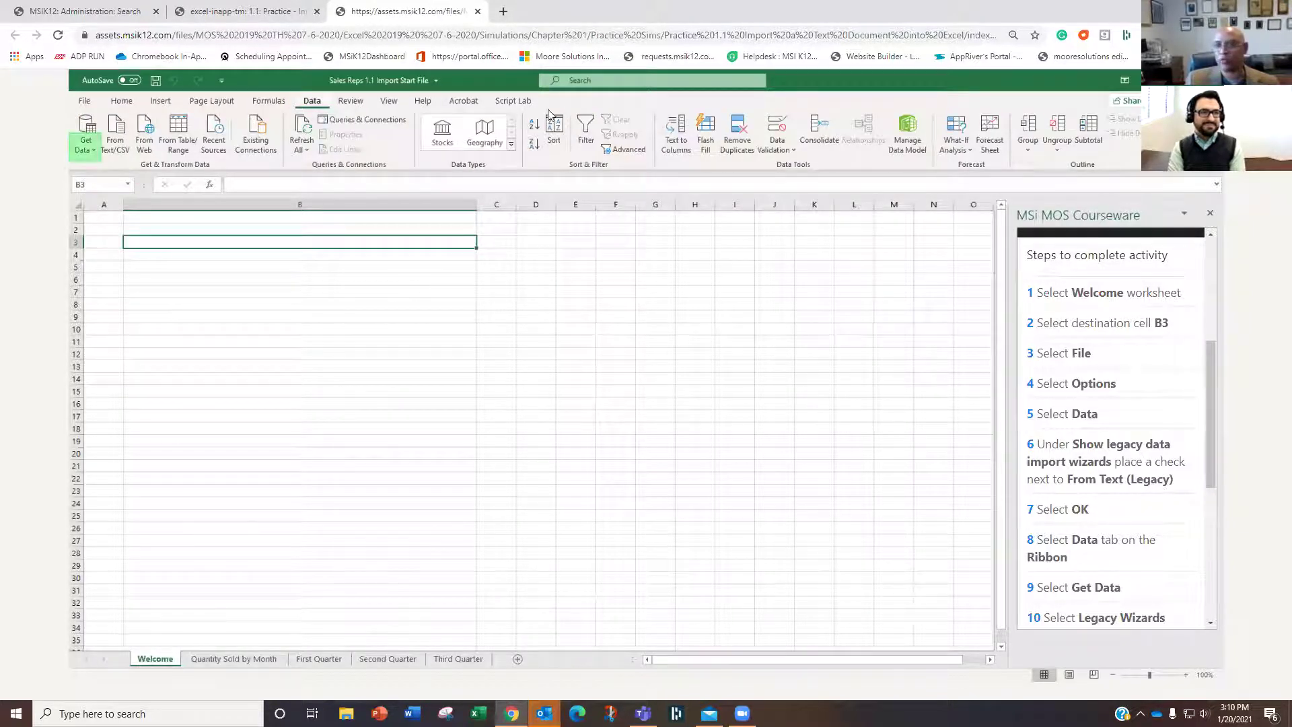
{"action": "left_click", "coordinate": [88, 144]}
{"action": "mouse_move", "coordinate": [154, 325]}
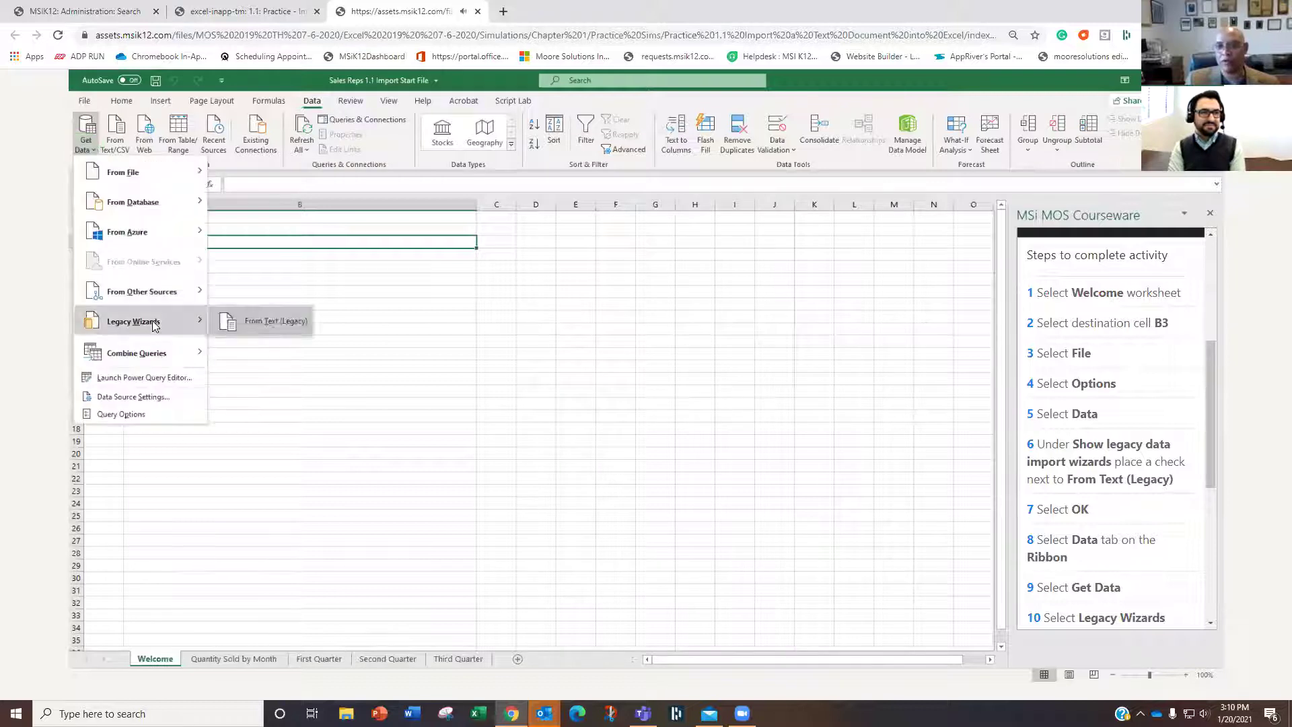
{"action": "left_click", "coordinate": [272, 322]}
{"action": "left_click", "coordinate": [498, 315]}
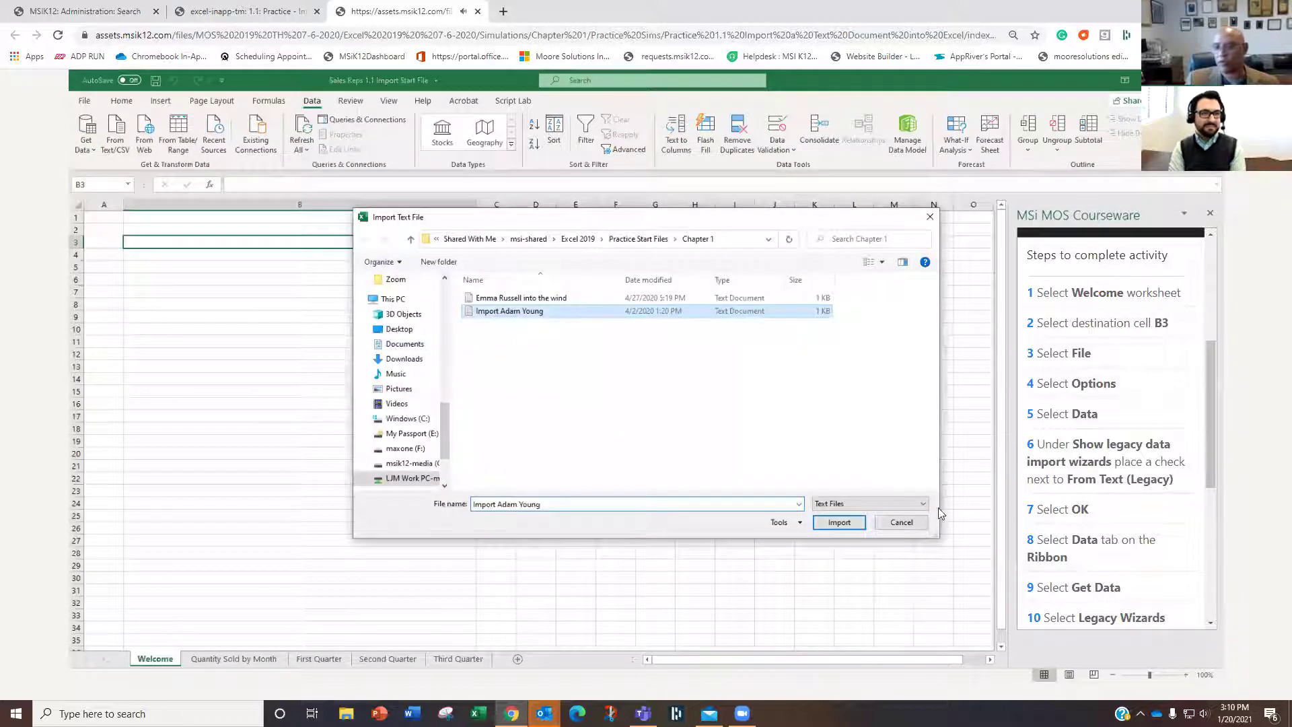
{"action": "left_click", "coordinate": [833, 523]}
- Set the import's original data type to Delimited, mark the data as having headers, and continue to the delimiter settings
{"action": "left_click", "coordinate": [627, 349]}
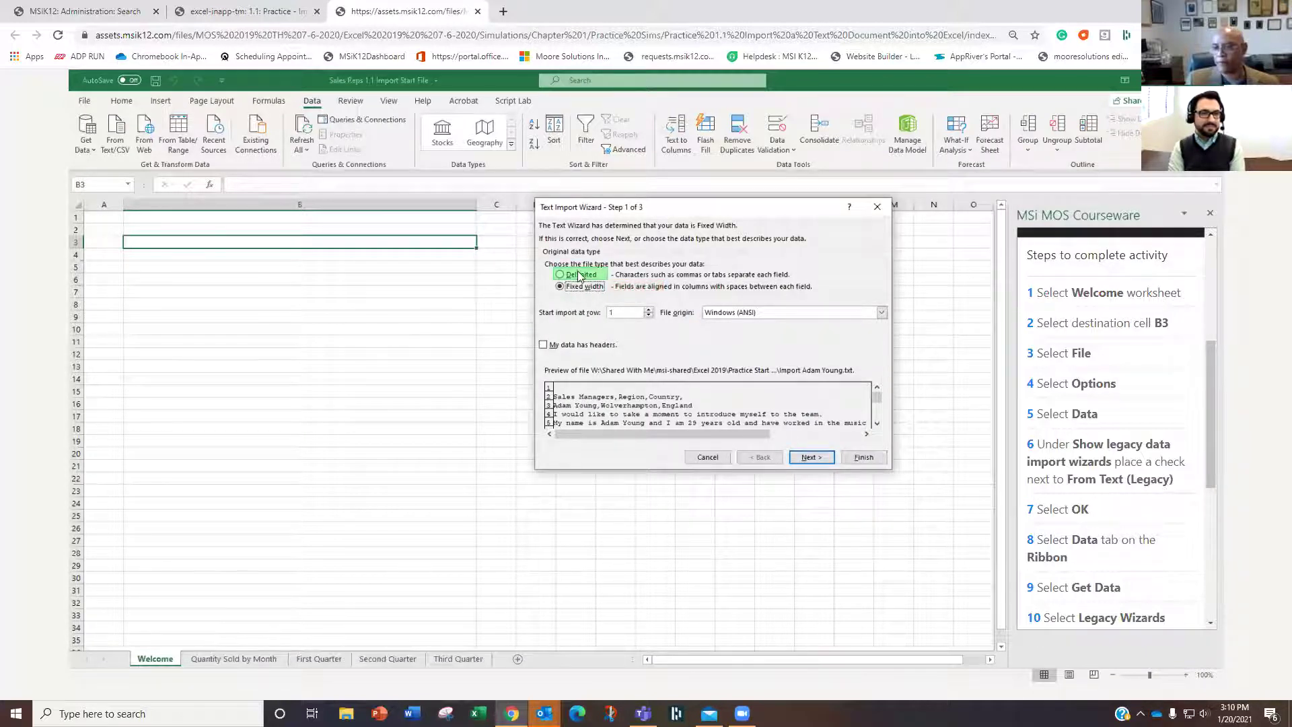
{"action": "left_click", "coordinate": [584, 350]}
{"action": "left_click", "coordinate": [543, 344]}
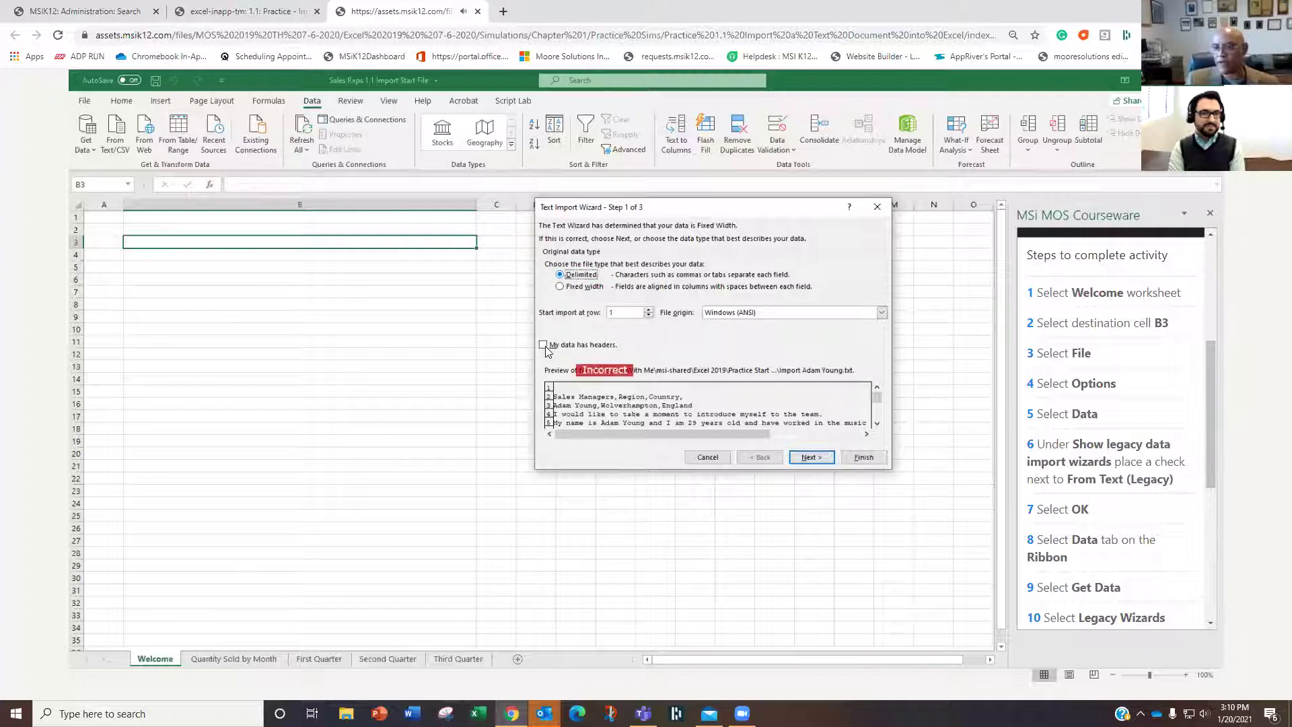
{"action": "left_click", "coordinate": [821, 463]}
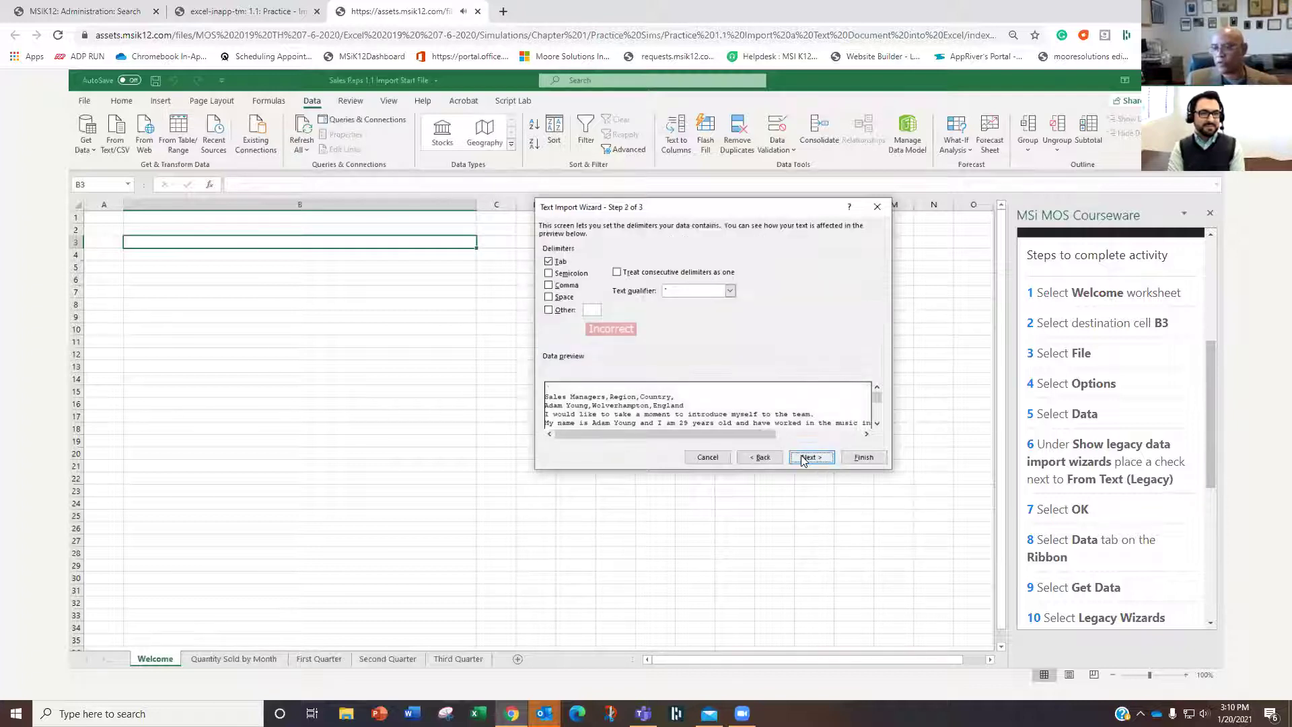
- Use Comma instead of Tab as the delimiter and finish importing the text into cell B3
{"action": "left_click", "coordinate": [566, 286]}
{"action": "left_click", "coordinate": [560, 262]}
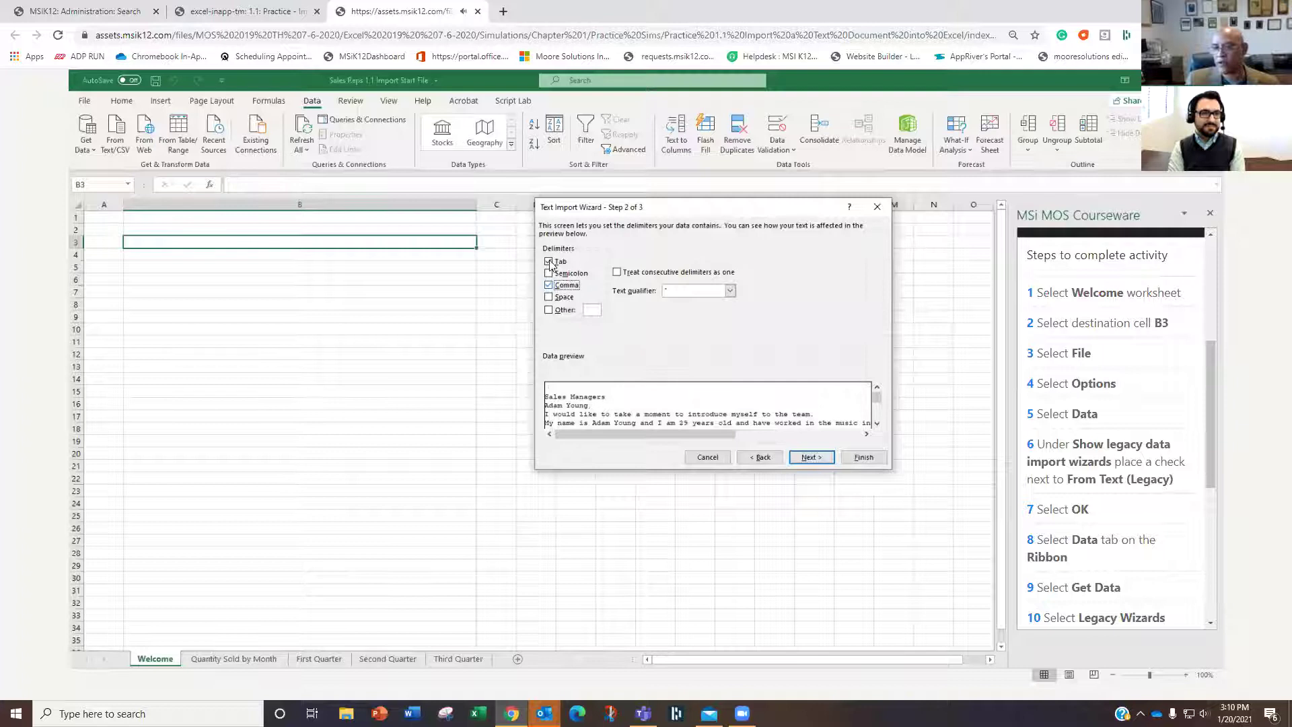
{"action": "left_click", "coordinate": [821, 461]}
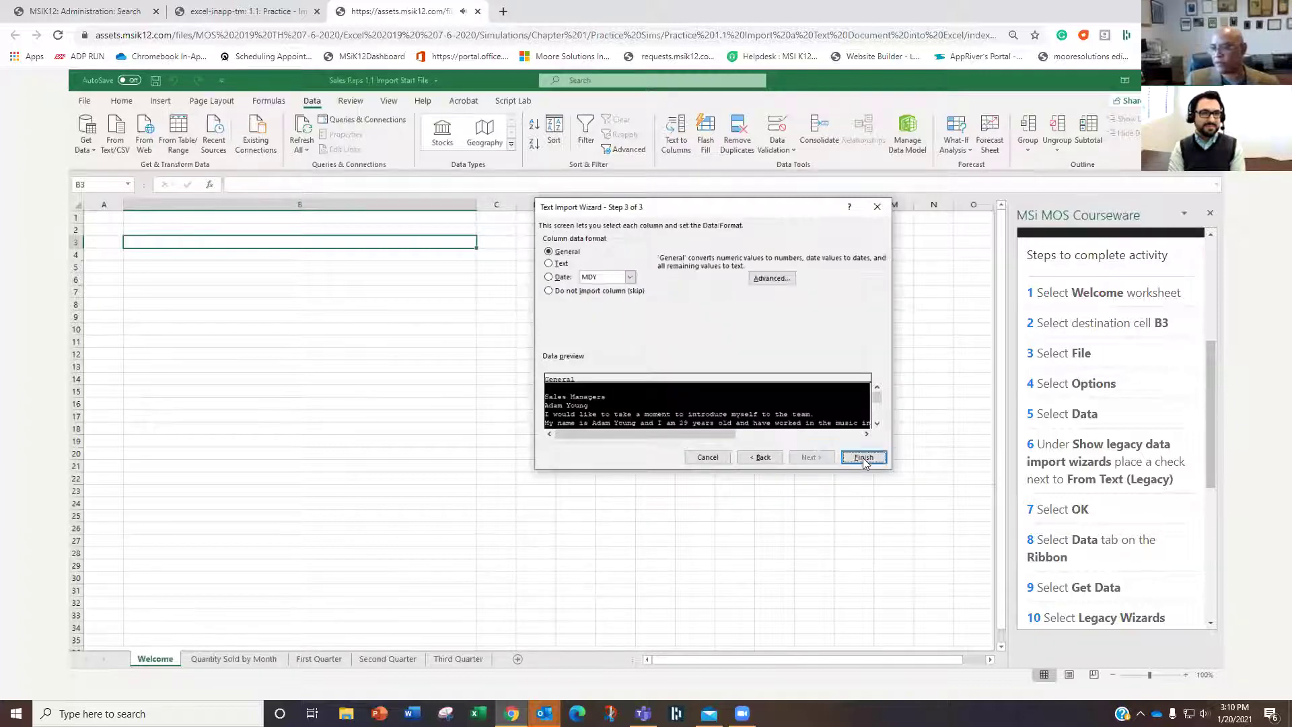
{"action": "left_click", "coordinate": [865, 458]}
{"action": "left_click", "coordinate": [717, 401]}
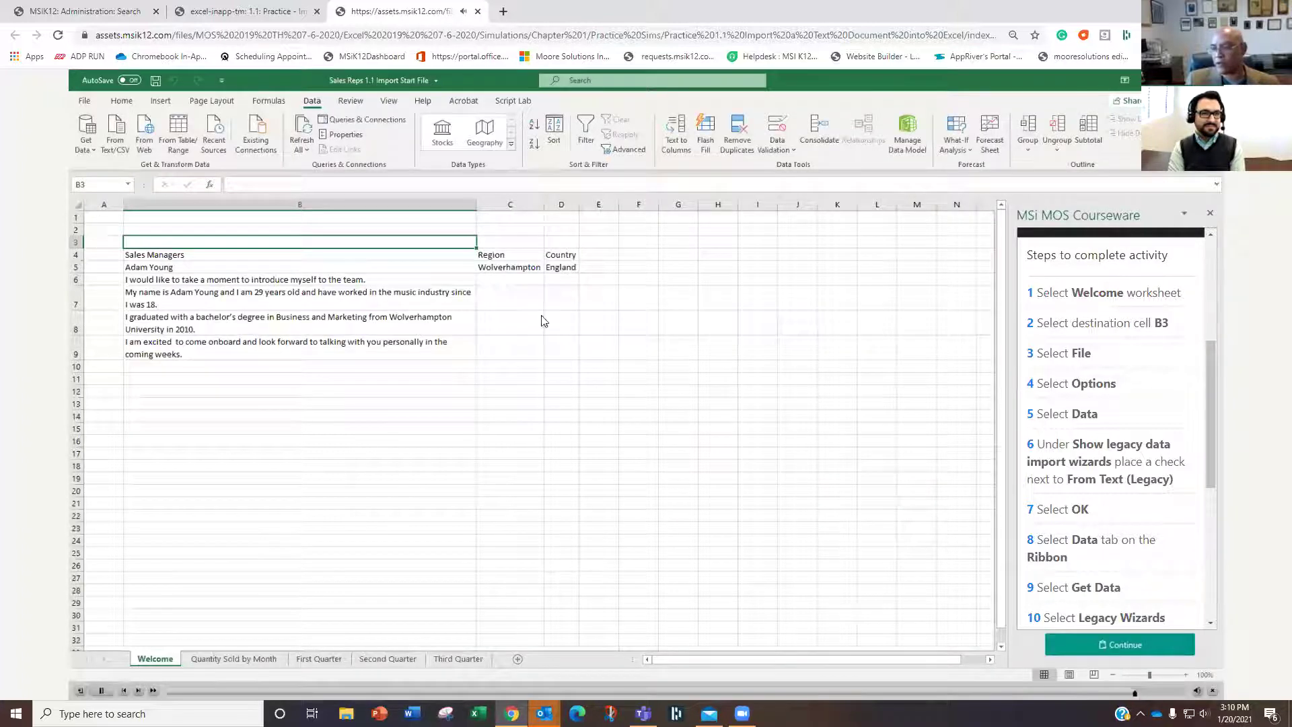
- Close the completed simulation from its score report and advance to 1.1: Practice InApp - Import Data into Excel
{"action": "left_click", "coordinate": [1163, 644]}
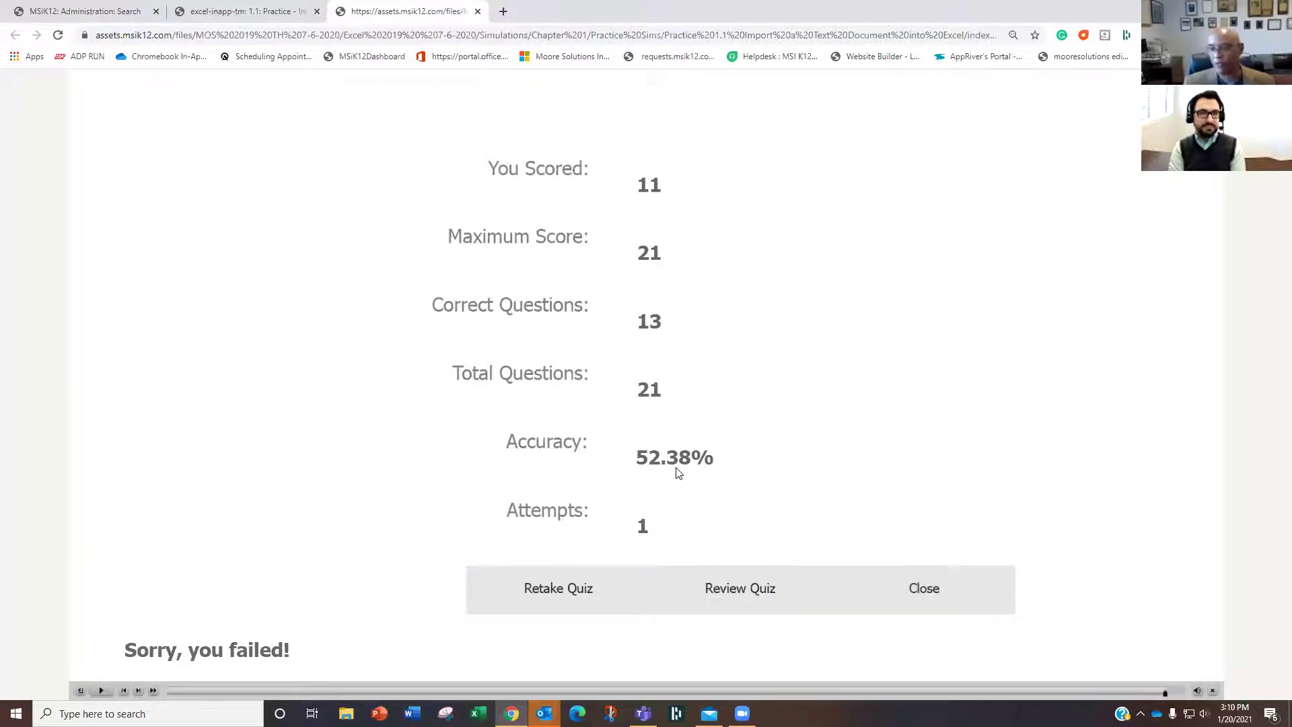
{"action": "left_click", "coordinate": [912, 592]}
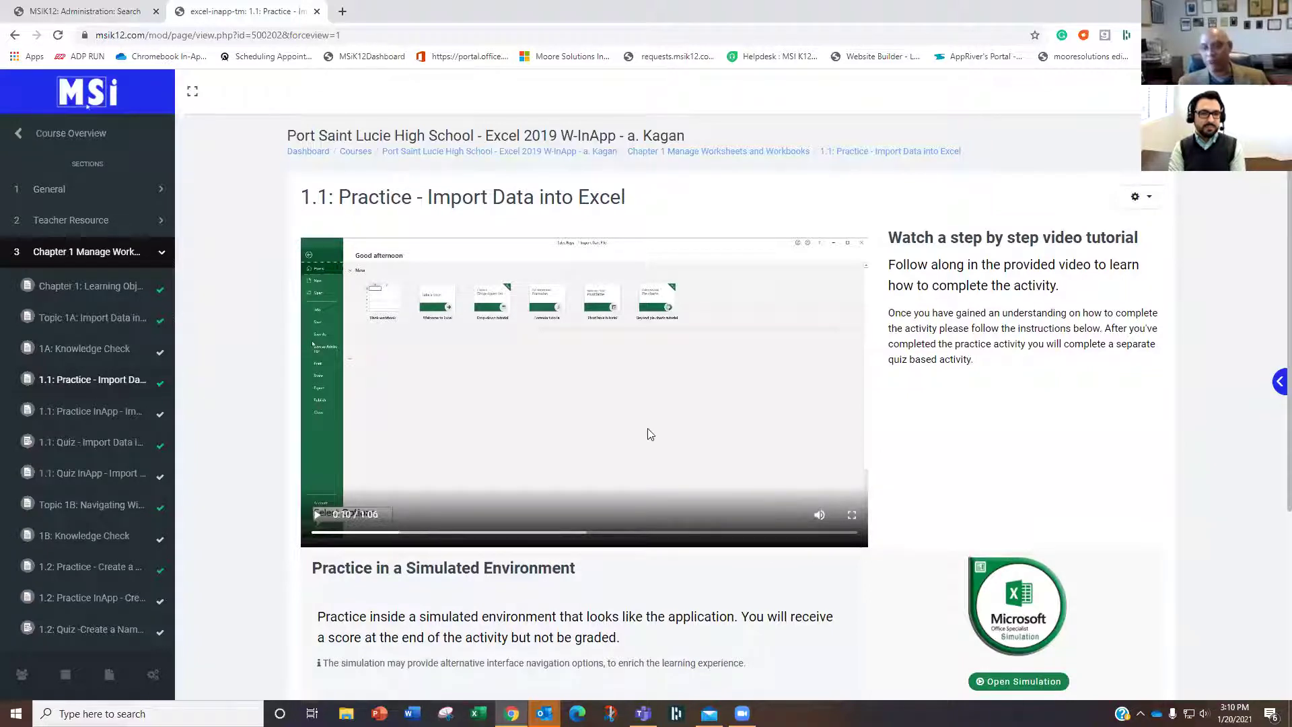
{"action": "scroll", "coordinate": [670, 602], "scroll_direction": "down", "scroll_amount": 4}
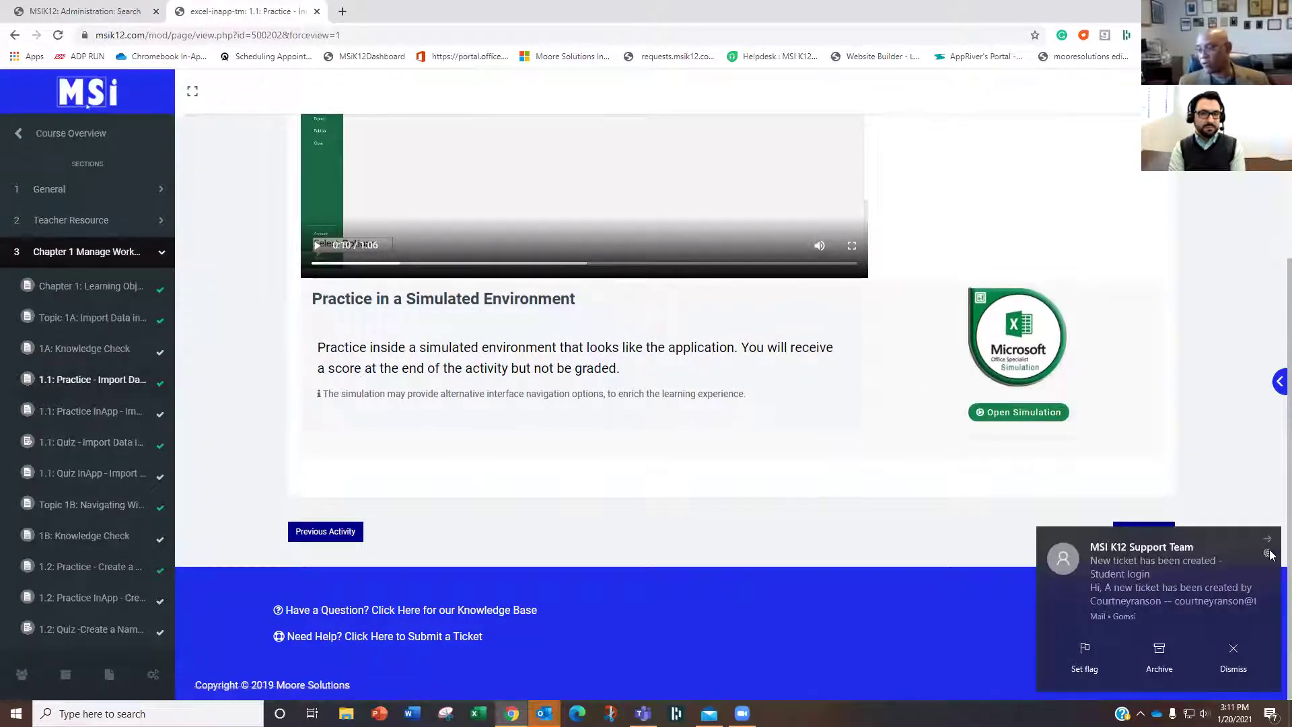
{"action": "left_click", "coordinate": [1268, 538]}
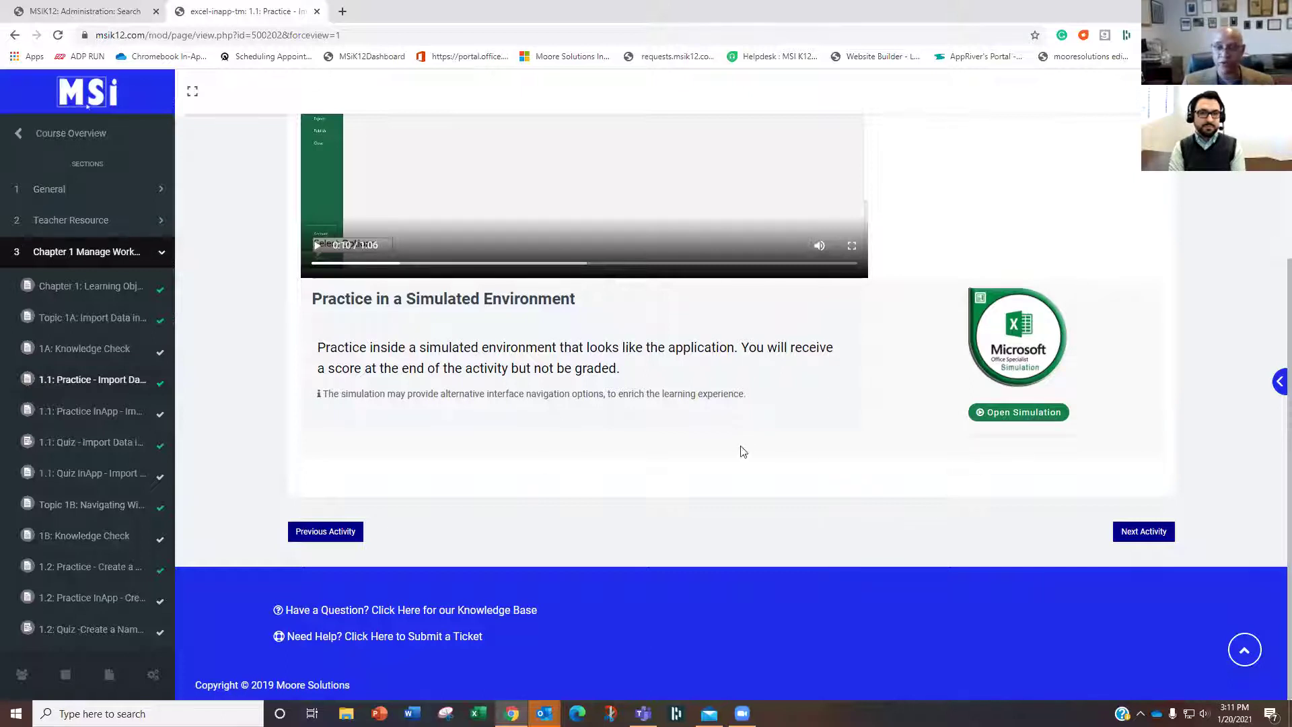
{"action": "scroll", "coordinate": [770, 513], "scroll_direction": "up", "scroll_amount": 3}
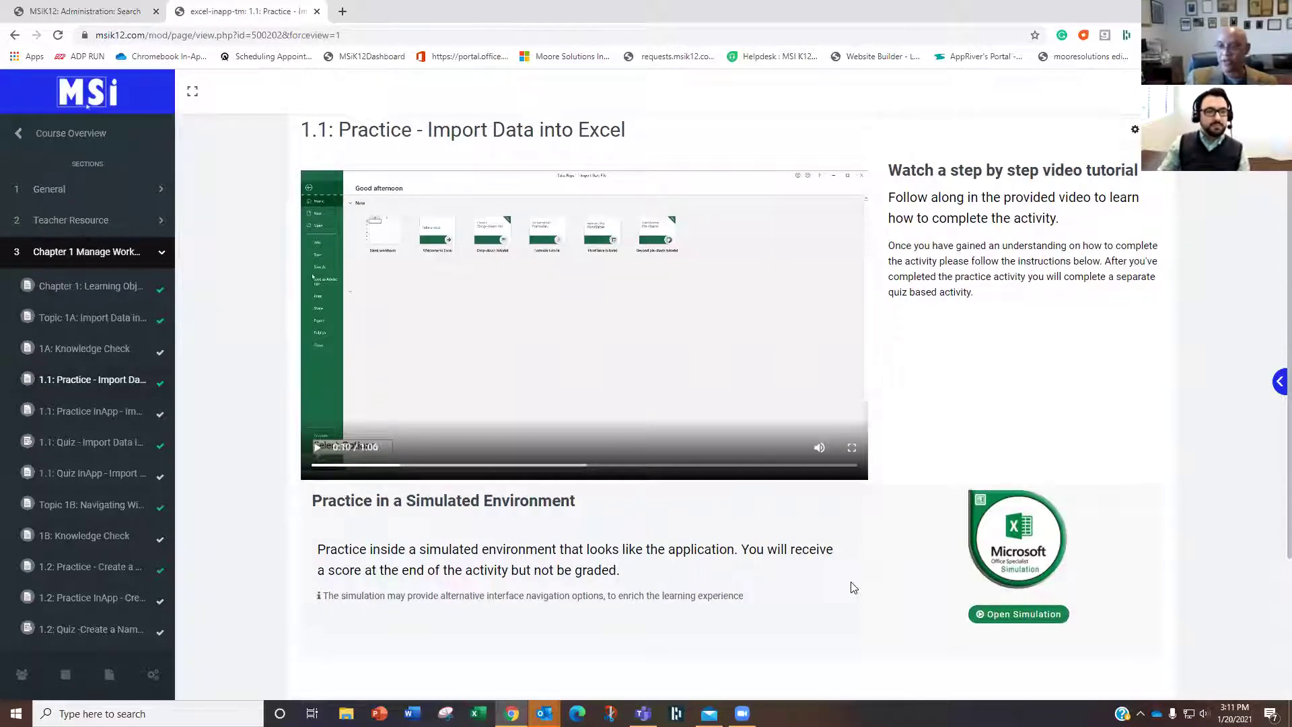
{"action": "scroll", "coordinate": [852, 587], "scroll_direction": "down", "scroll_amount": 2}
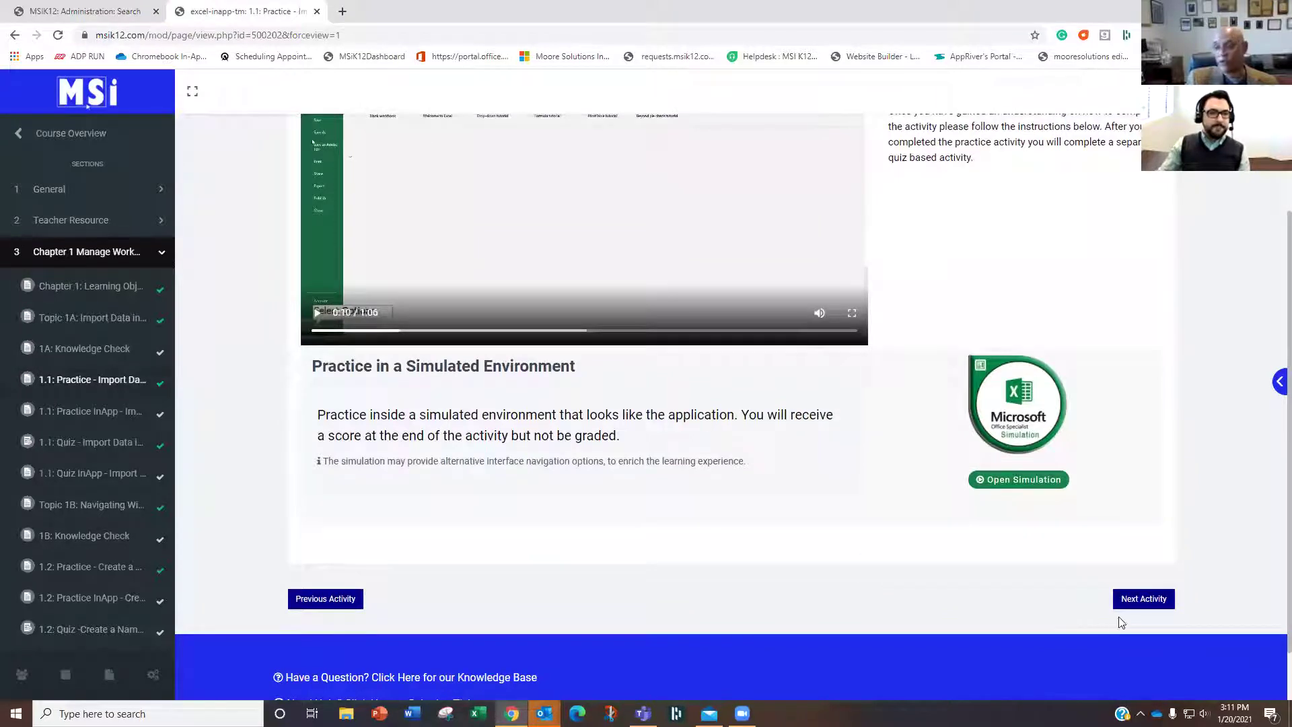
{"action": "left_click", "coordinate": [1144, 601]}
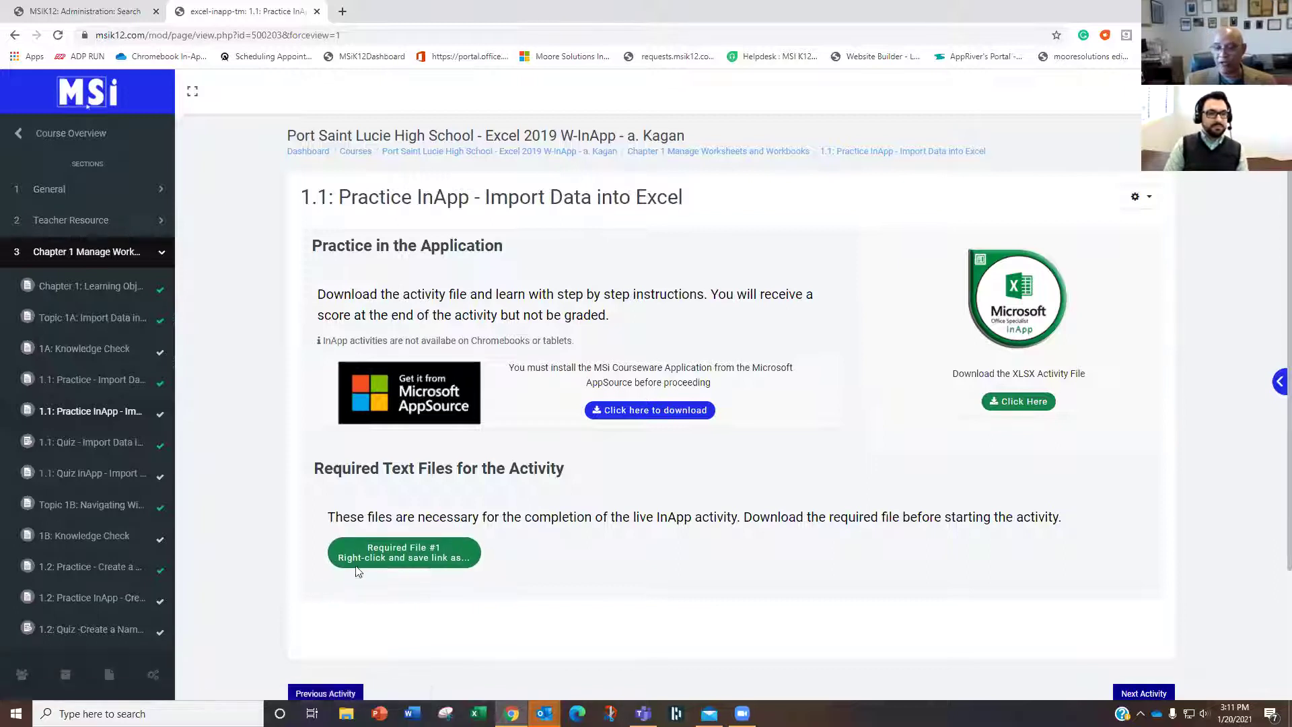
- Save the activity's Required File #1 as a text document in the Downloads folder
{"action": "right_click", "coordinate": [414, 552]}
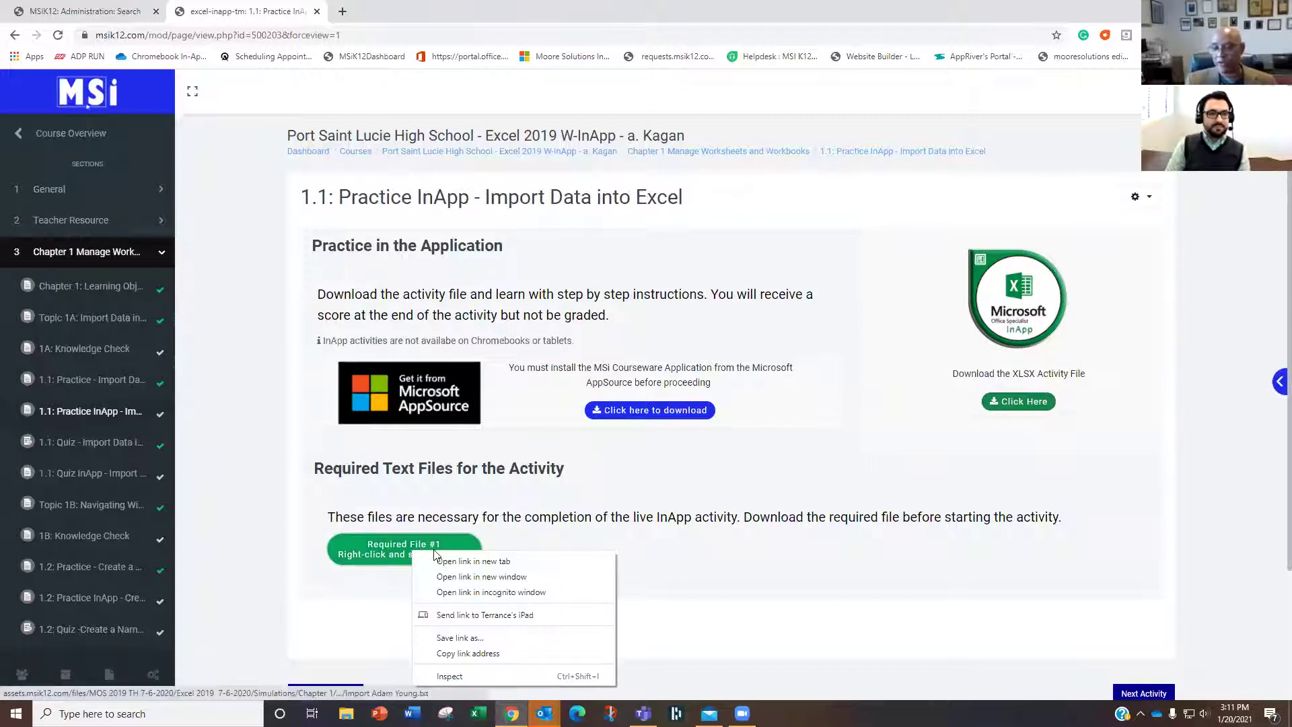
{"action": "left_click", "coordinate": [486, 638]}
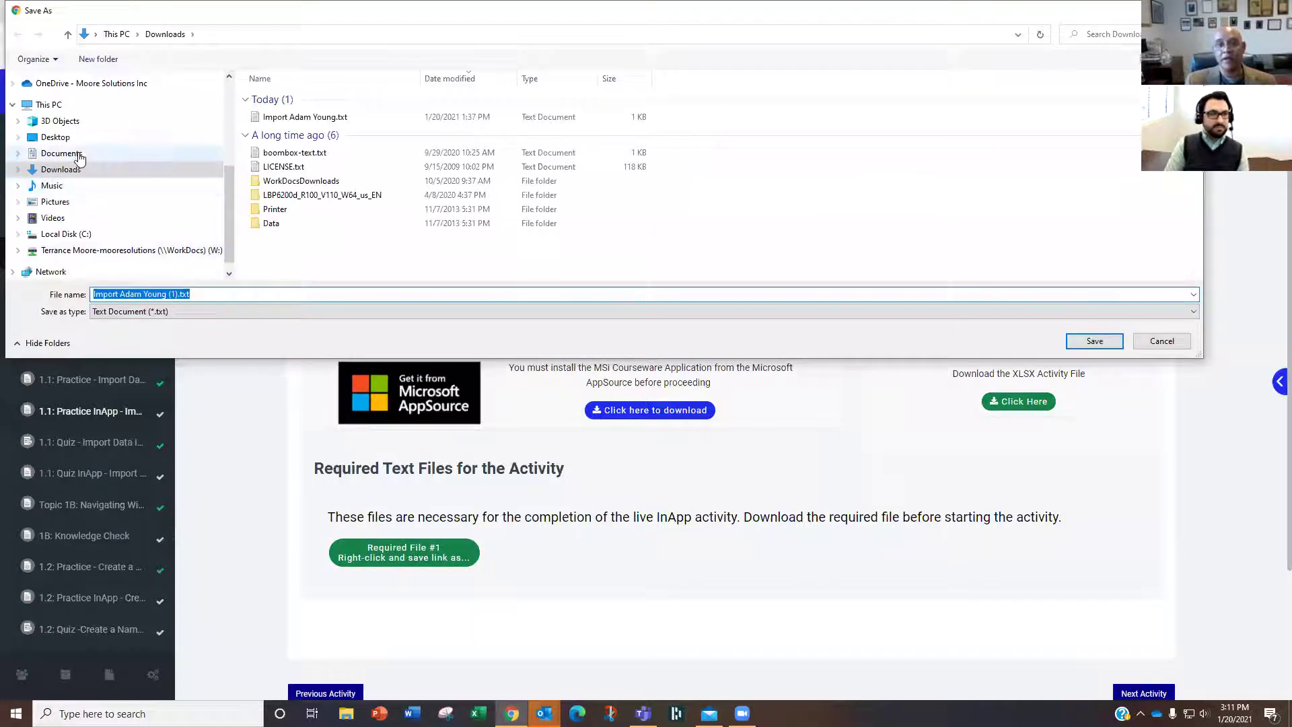
{"action": "left_click", "coordinate": [1095, 342]}
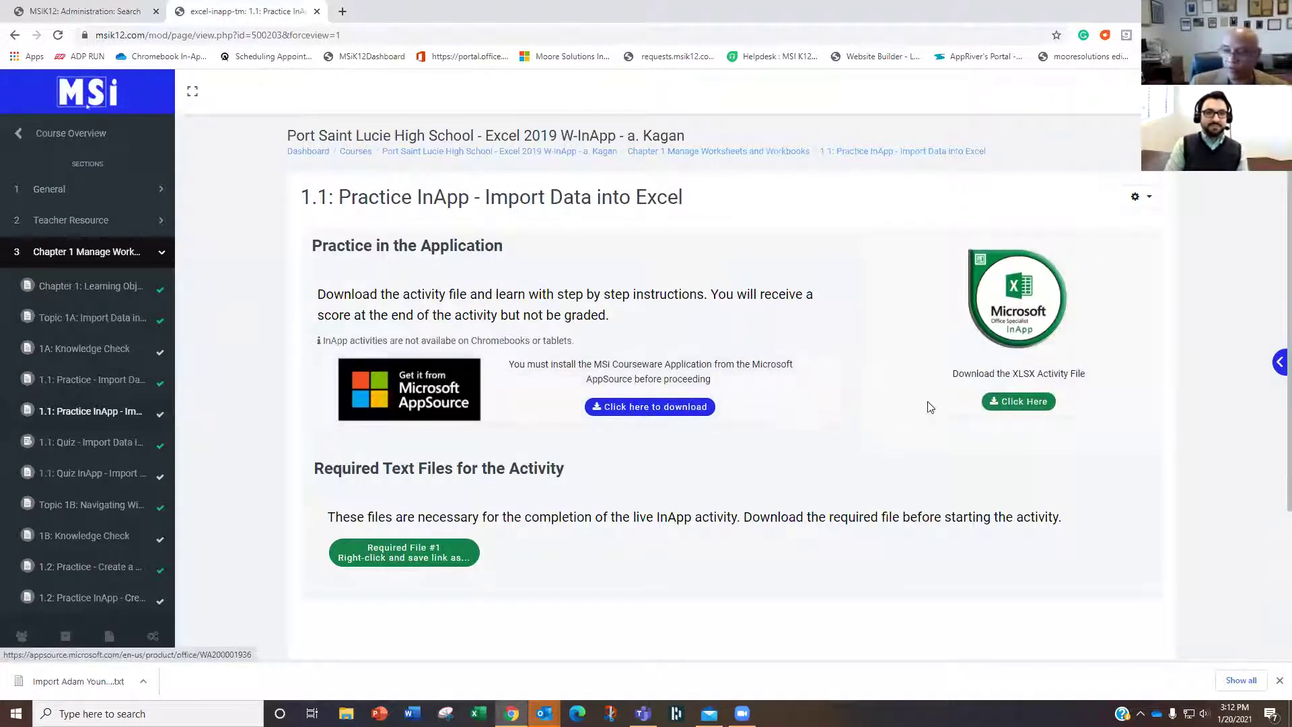
- Download the Sales Reps 1.1 Import Start File workbook and open it in Excel for editing with the MSi Courseware pane shown
{"action": "left_click", "coordinate": [1027, 398]}
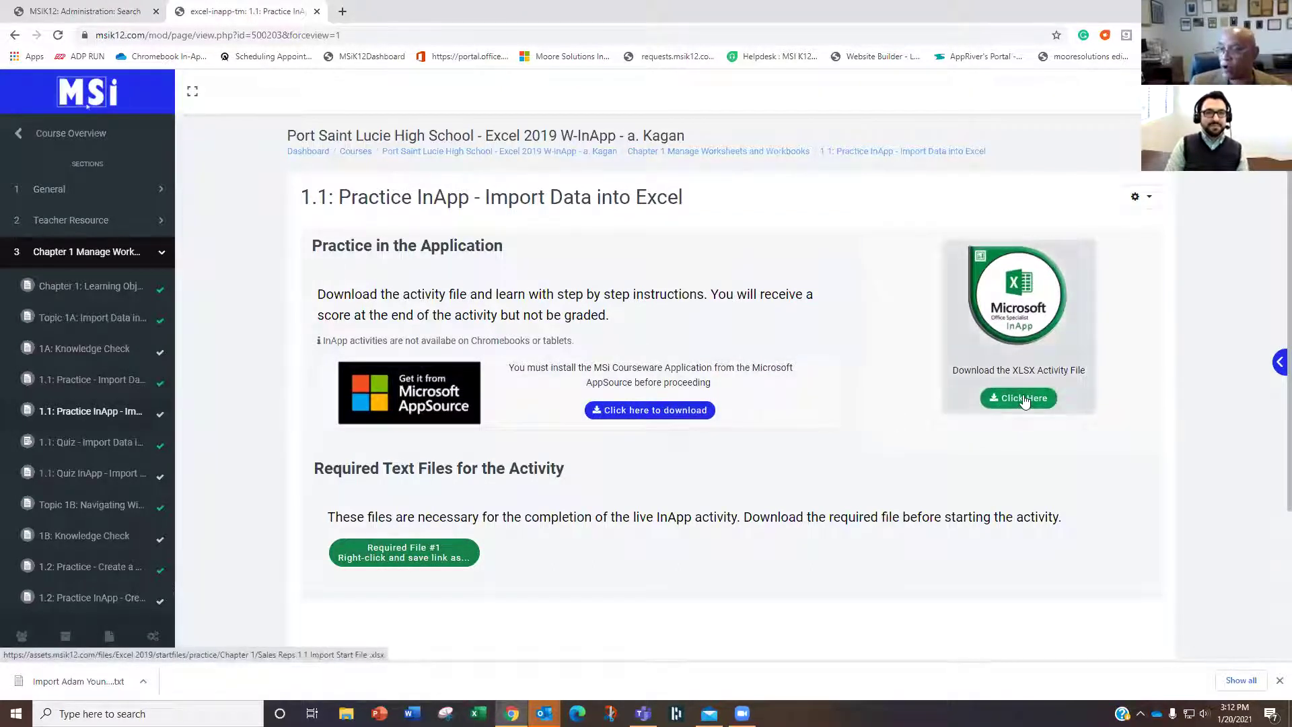
{"action": "left_click", "coordinate": [1092, 341]}
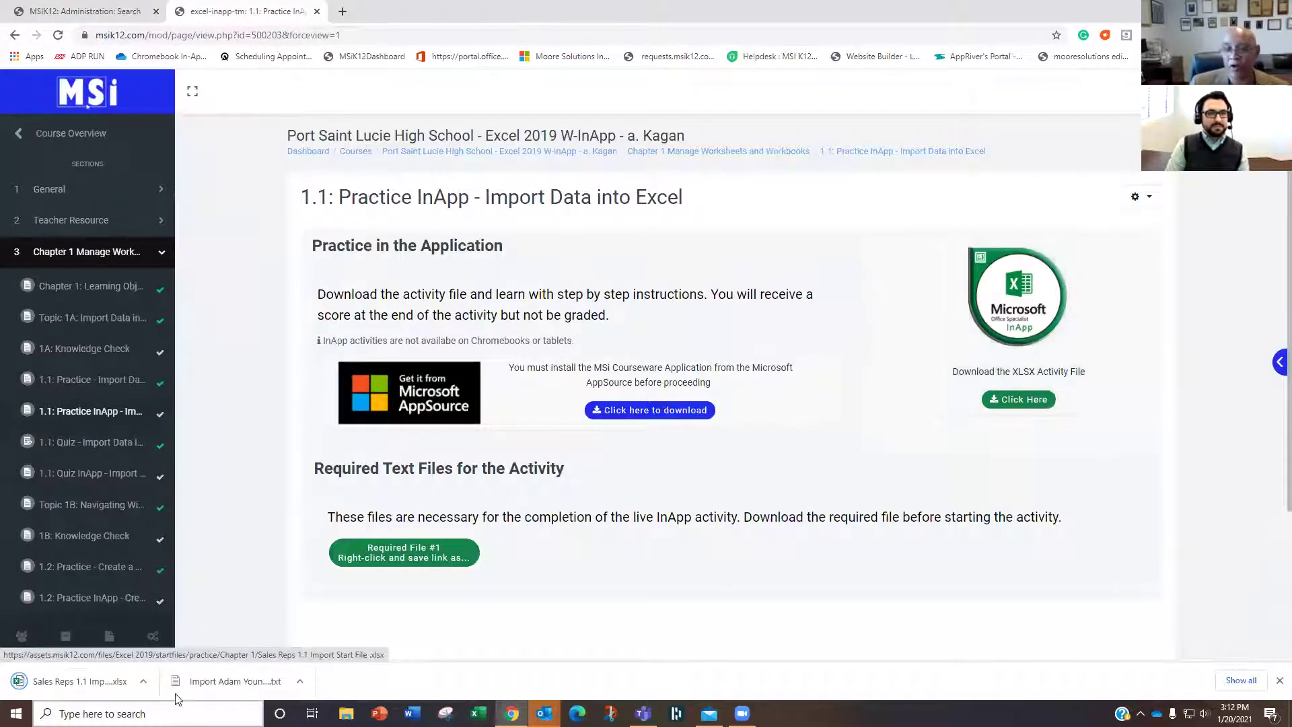
{"action": "left_click", "coordinate": [107, 683]}
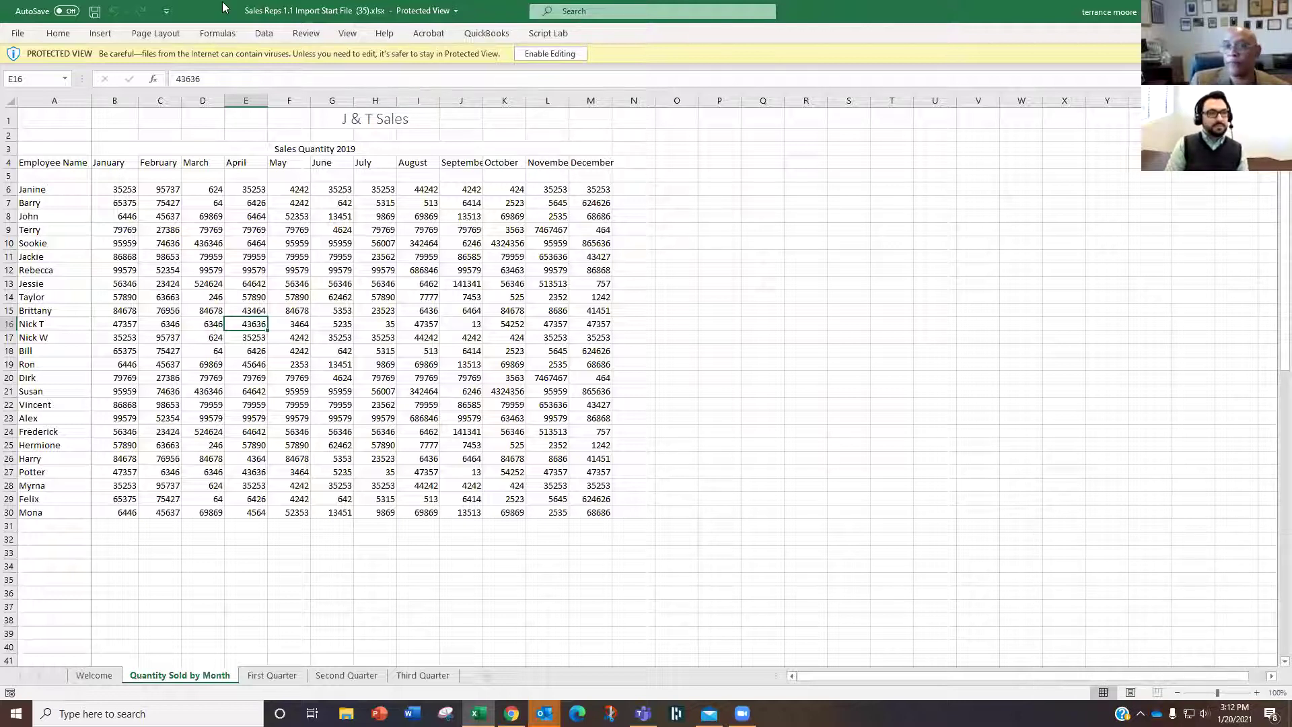
{"action": "key", "text": "super+Down"}
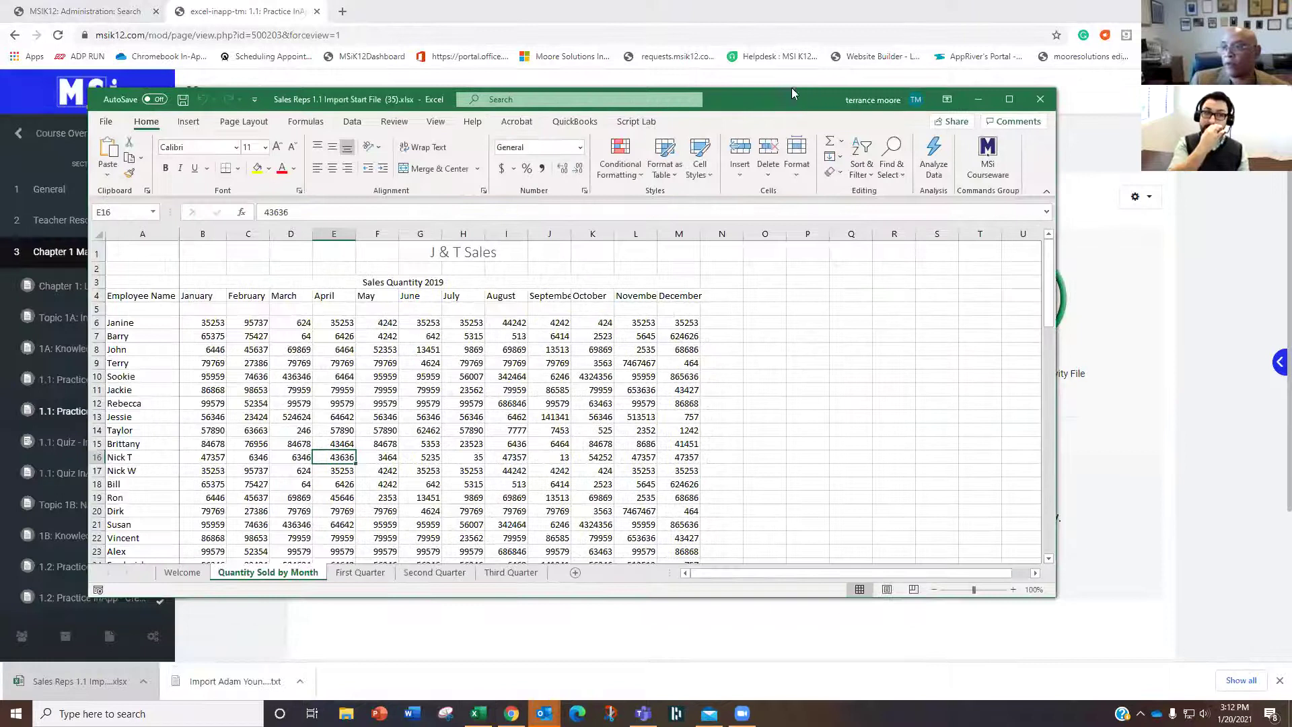
{"action": "left_click", "coordinate": [981, 99]}
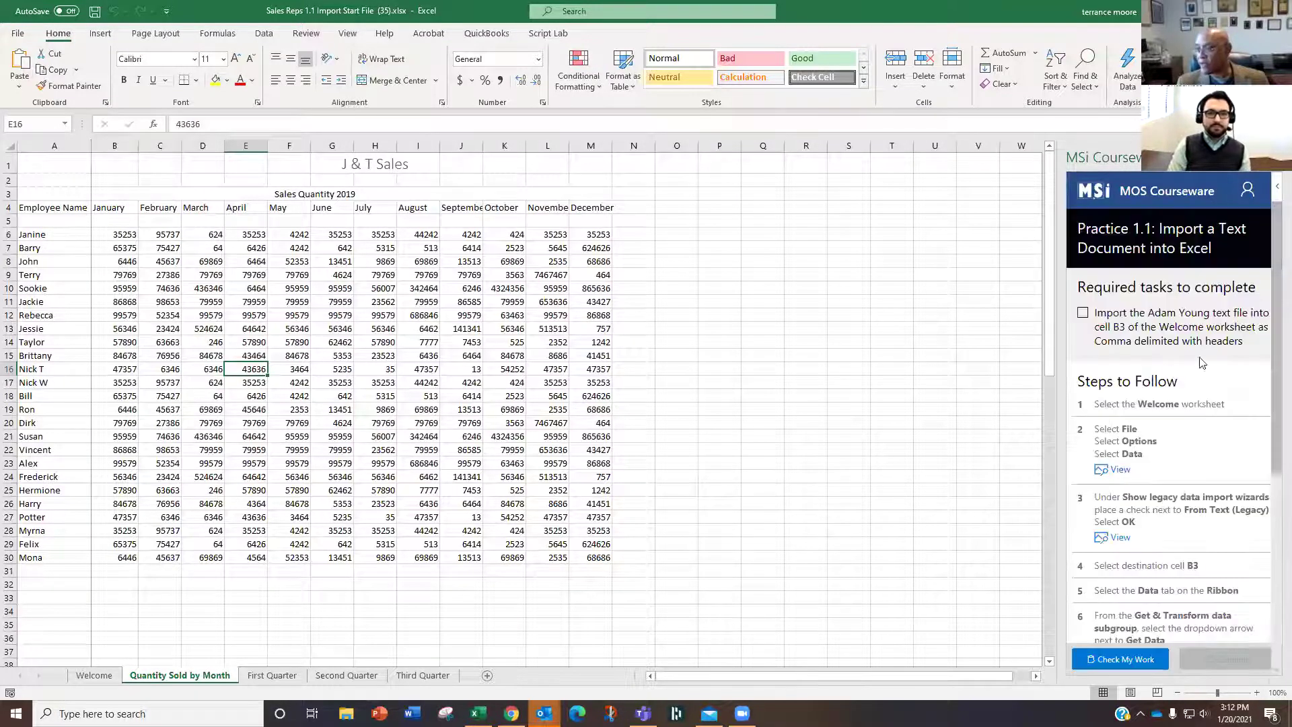
- Read the required task and the steps to follow for Practice 1.1 in the courseware instructions
{"action": "left_click_drag", "start_coordinate": [1274, 334], "coordinate": [446, 206]}
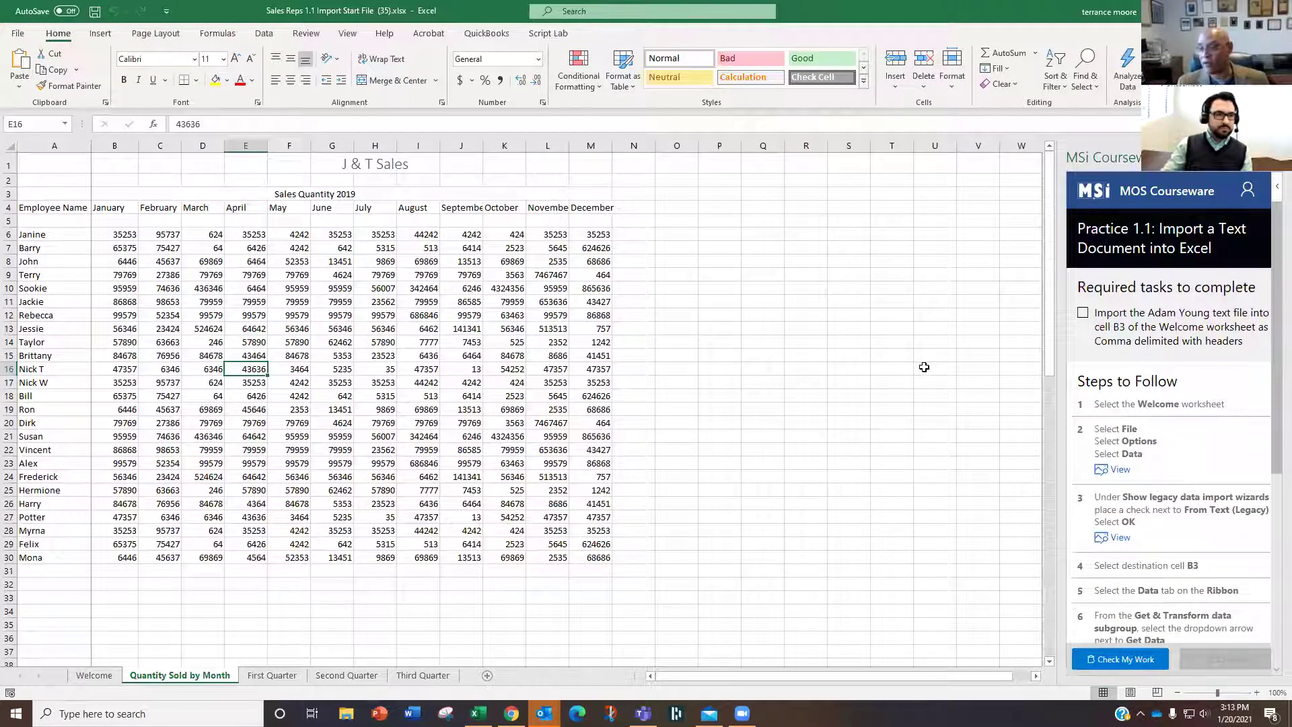
{"action": "scroll", "coordinate": [1171, 459], "scroll_direction": "down", "scroll_amount": 5}
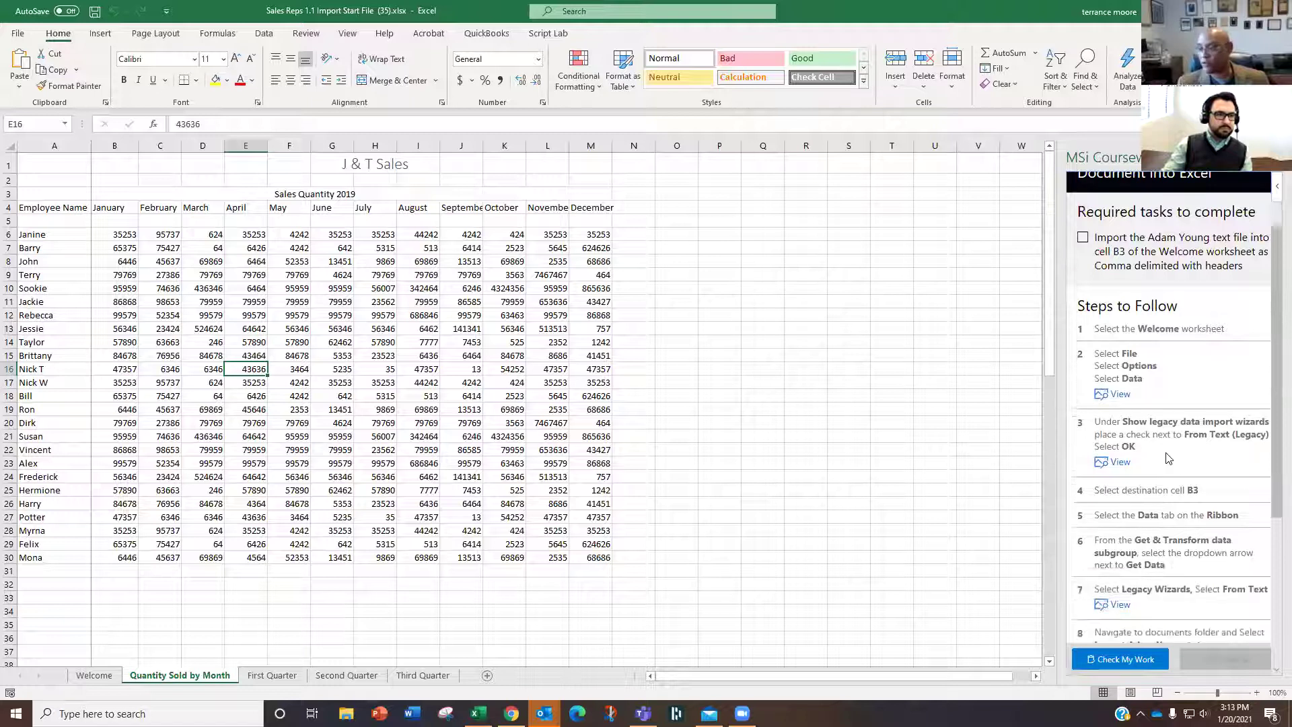
{"action": "scroll", "coordinate": [1168, 458], "scroll_direction": "up", "scroll_amount": 5}
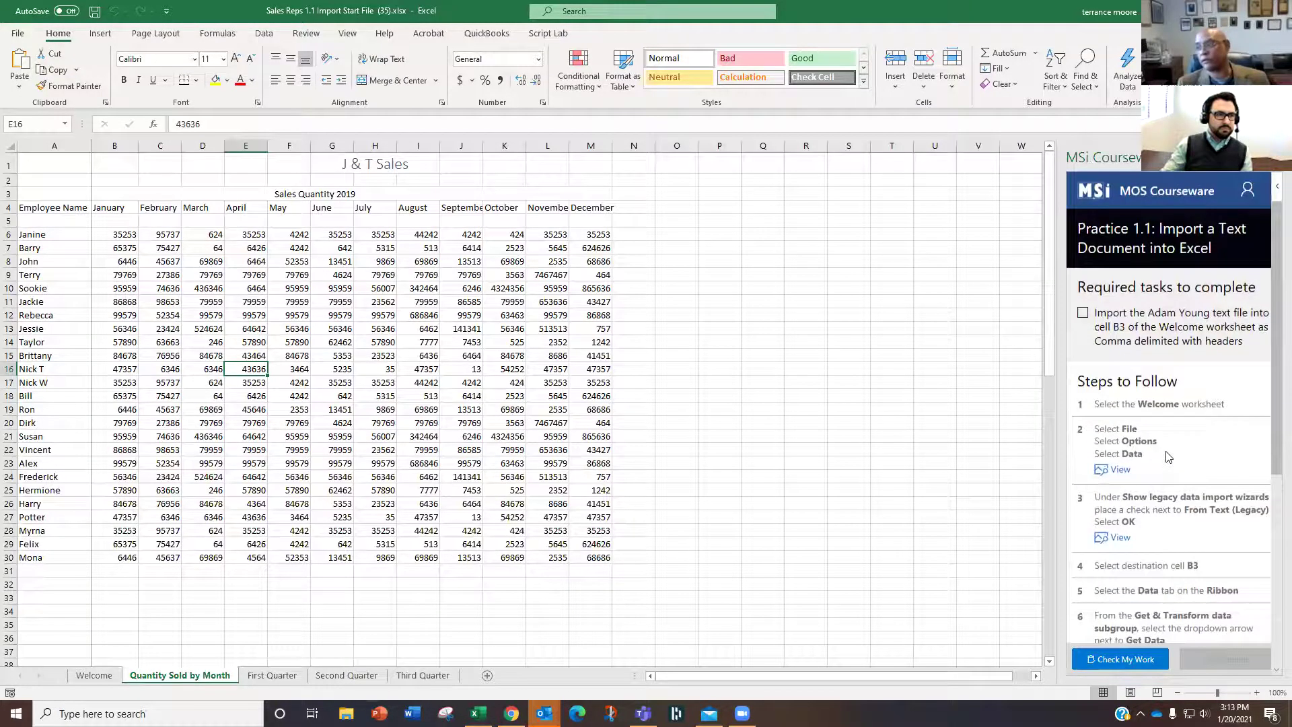
{"action": "scroll", "coordinate": [1169, 457], "scroll_direction": "down", "scroll_amount": 1}
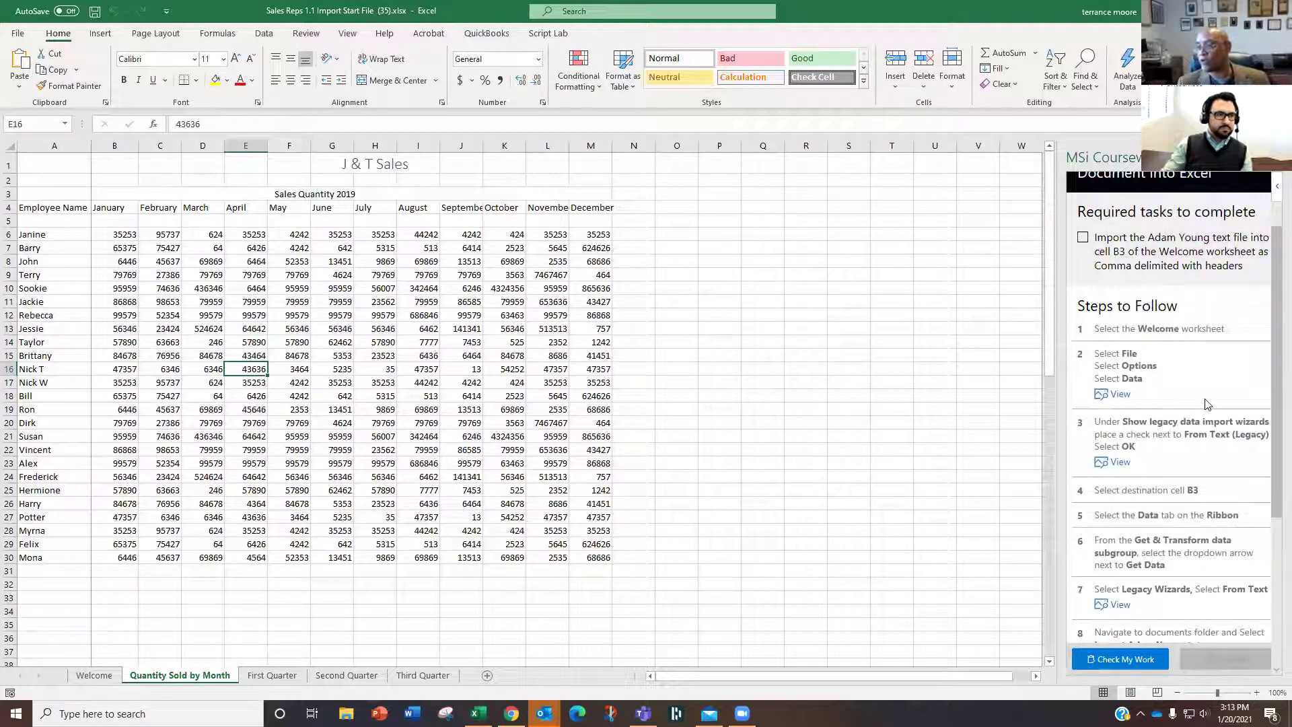
{"action": "scroll", "coordinate": [1185, 404], "scroll_direction": "up", "scroll_amount": 1}
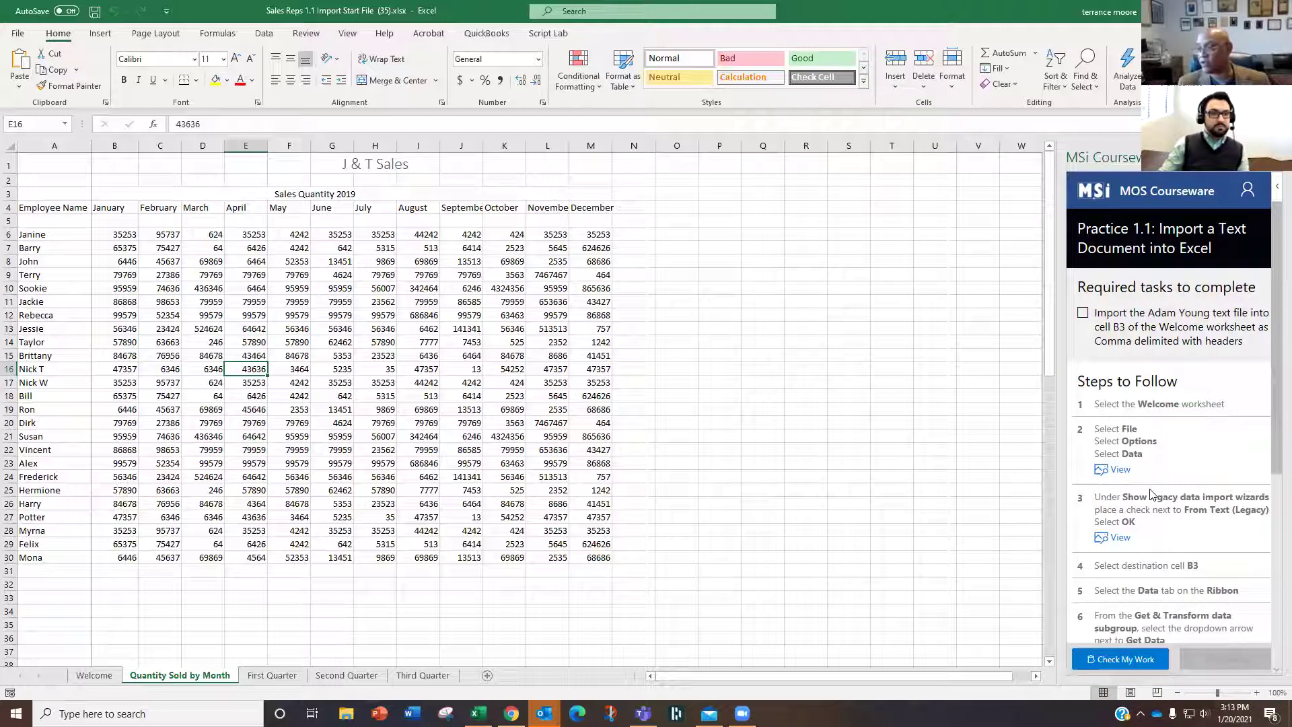
- Open the Welcome worksheet and make sure the From Text (Legacy) import wizard is enabled in Excel's data options
{"action": "scroll", "coordinate": [1152, 494], "scroll_direction": "down", "scroll_amount": 2}
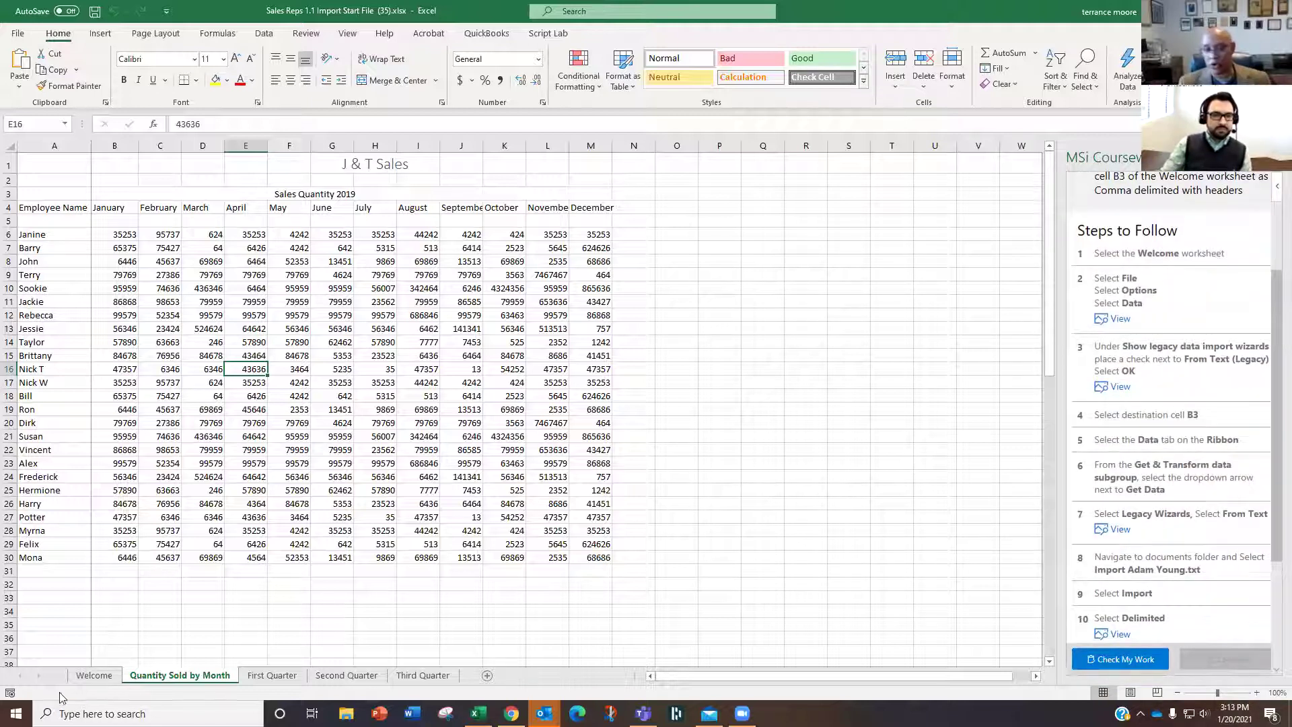
{"action": "left_click", "coordinate": [87, 677]}
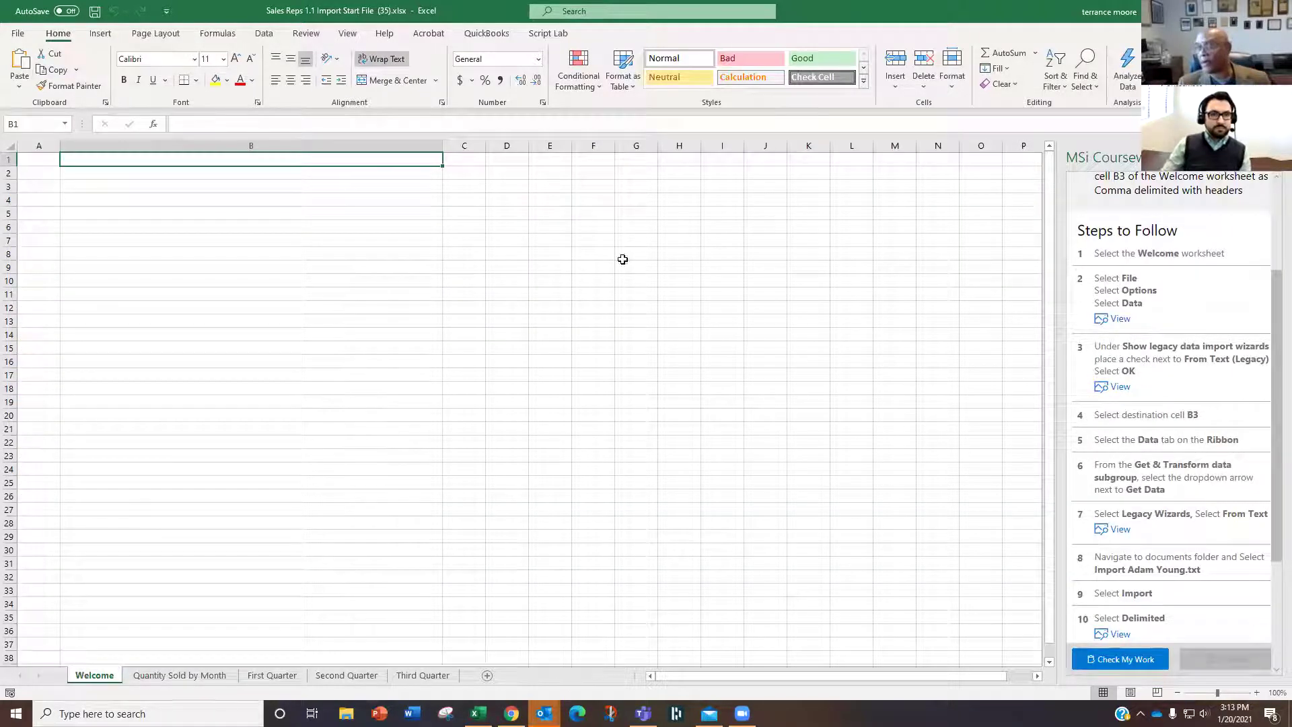
{"action": "left_click", "coordinate": [18, 35]}
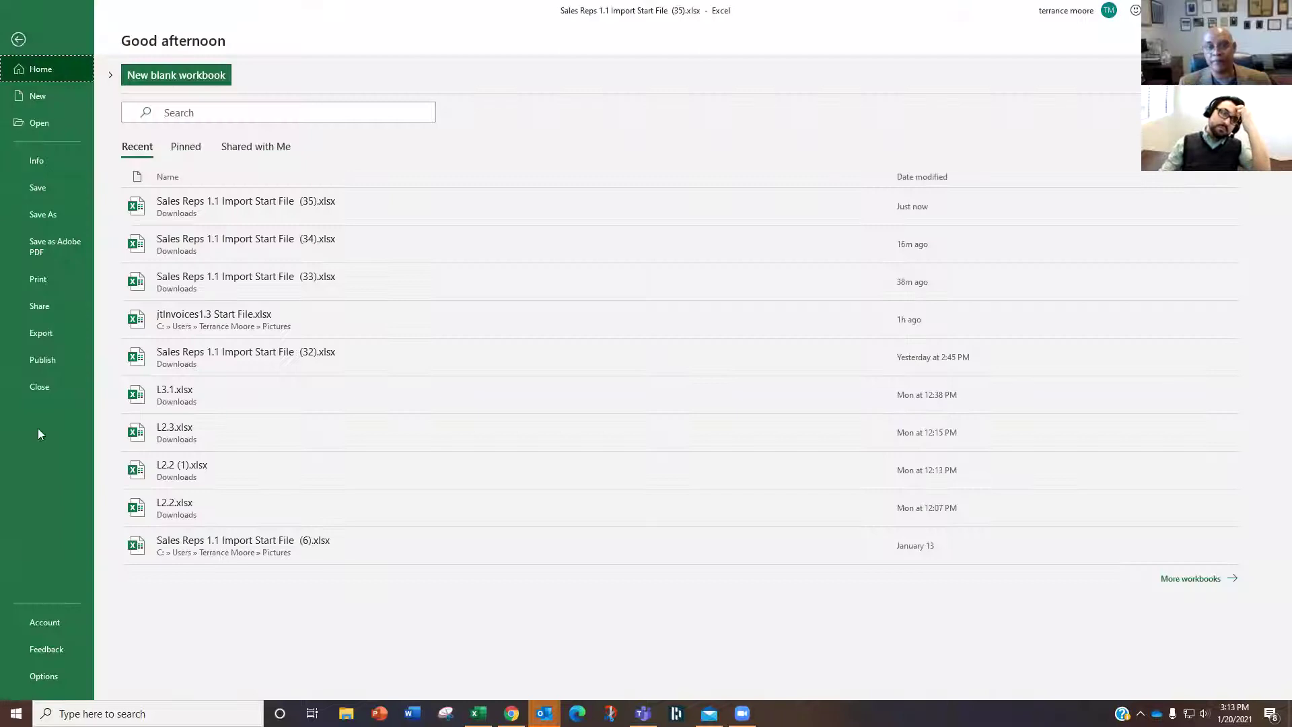
{"action": "left_click", "coordinate": [43, 676]}
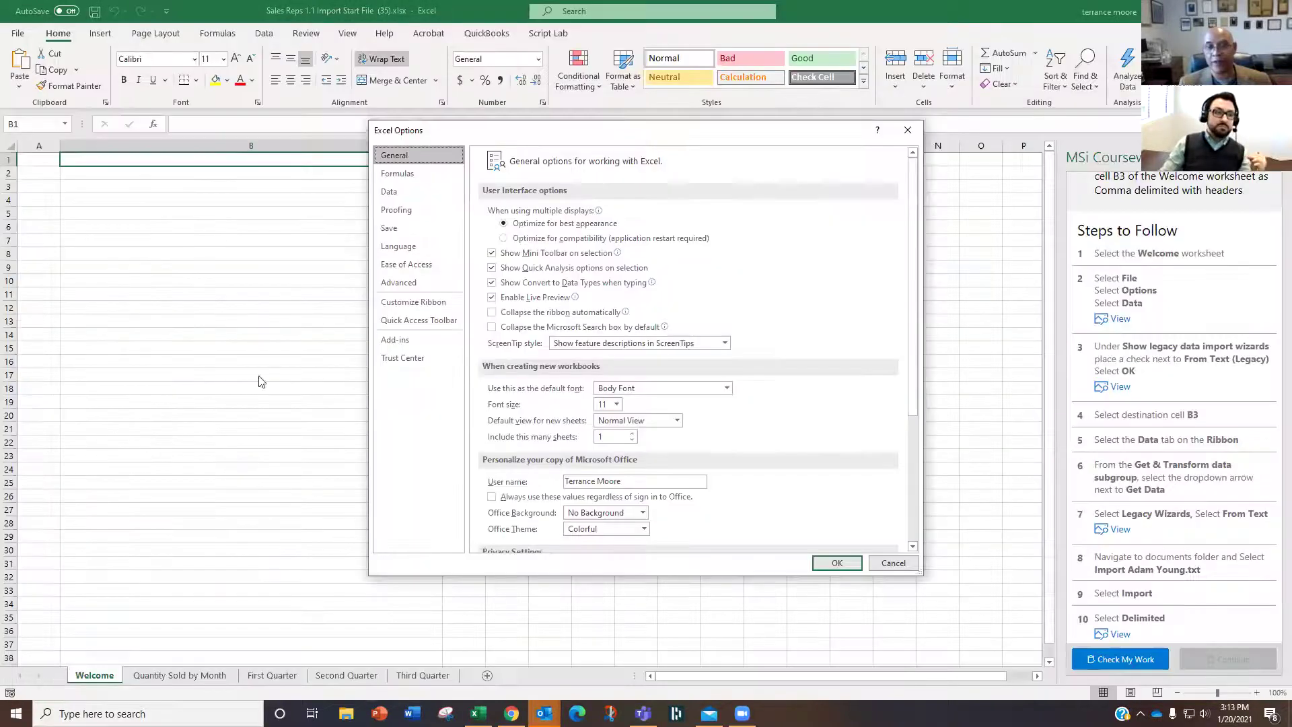
{"action": "left_click", "coordinate": [401, 191]}
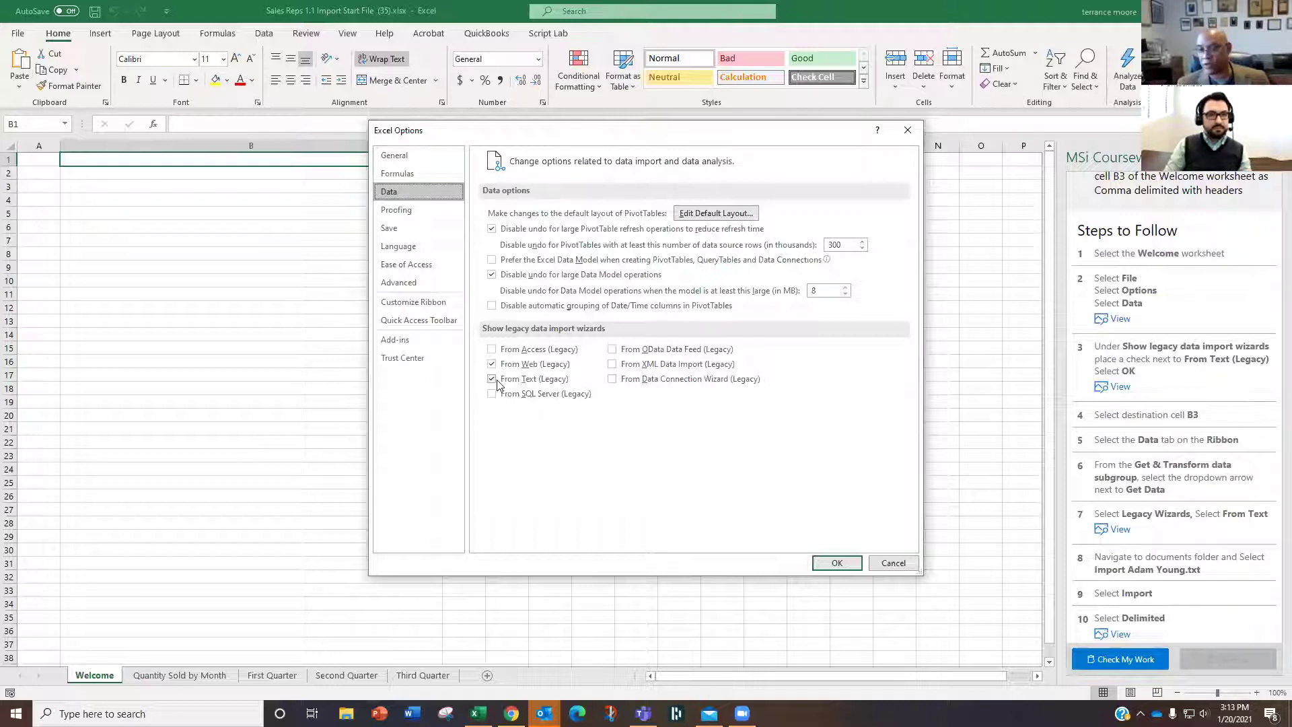
{"action": "left_click", "coordinate": [834, 562]}
{"action": "scroll", "coordinate": [1137, 377], "scroll_direction": "down", "scroll_amount": 3}
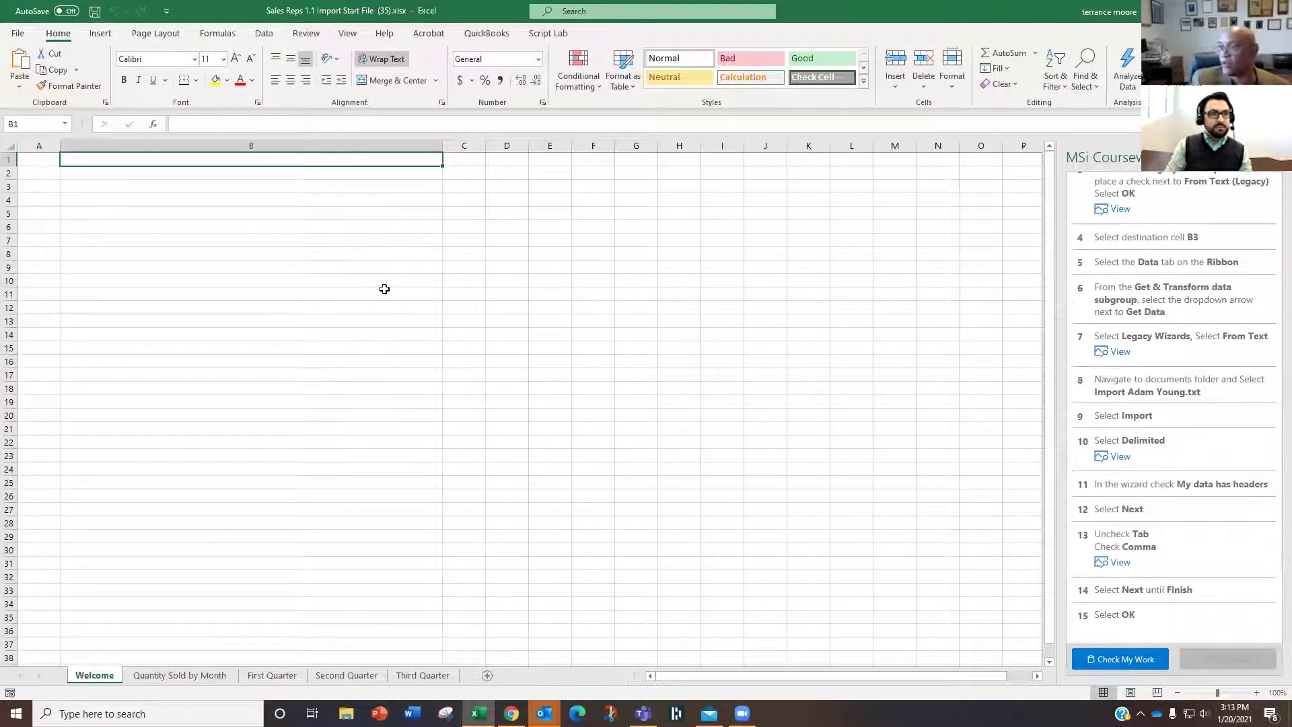
{"action": "left_click", "coordinate": [266, 34]}
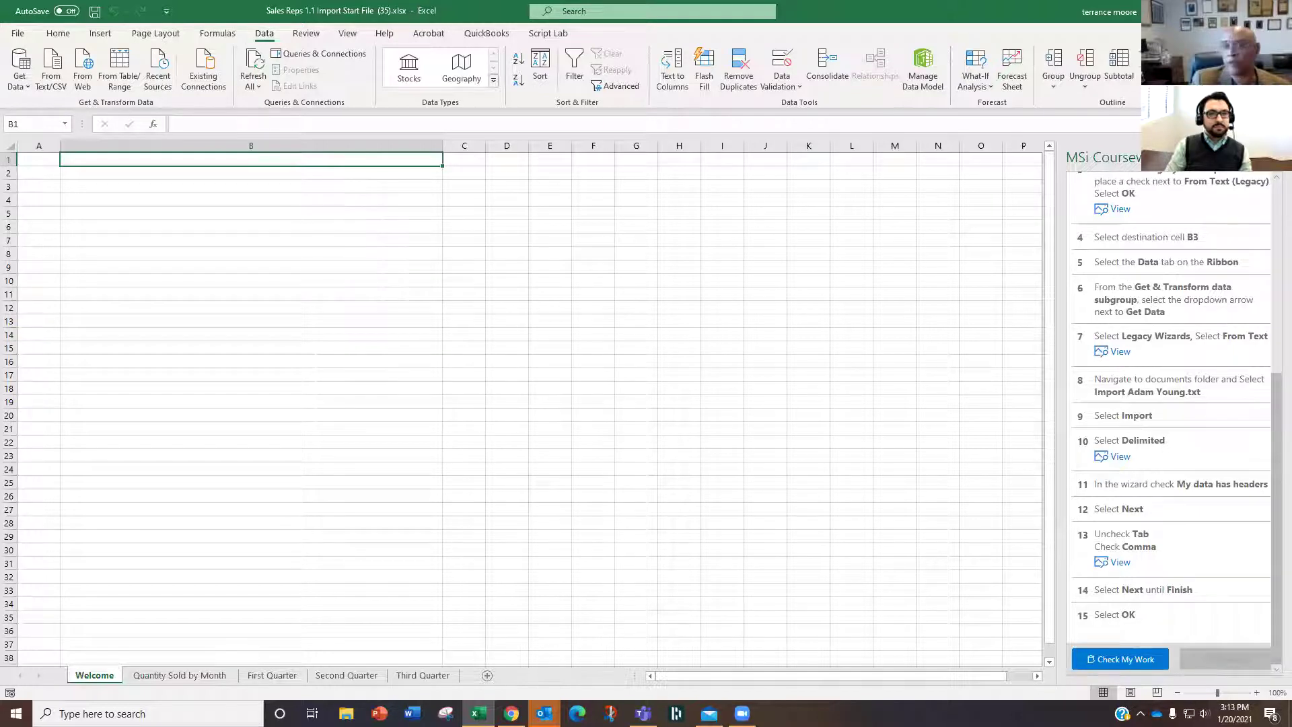
{"action": "left_click", "coordinate": [20, 77]}
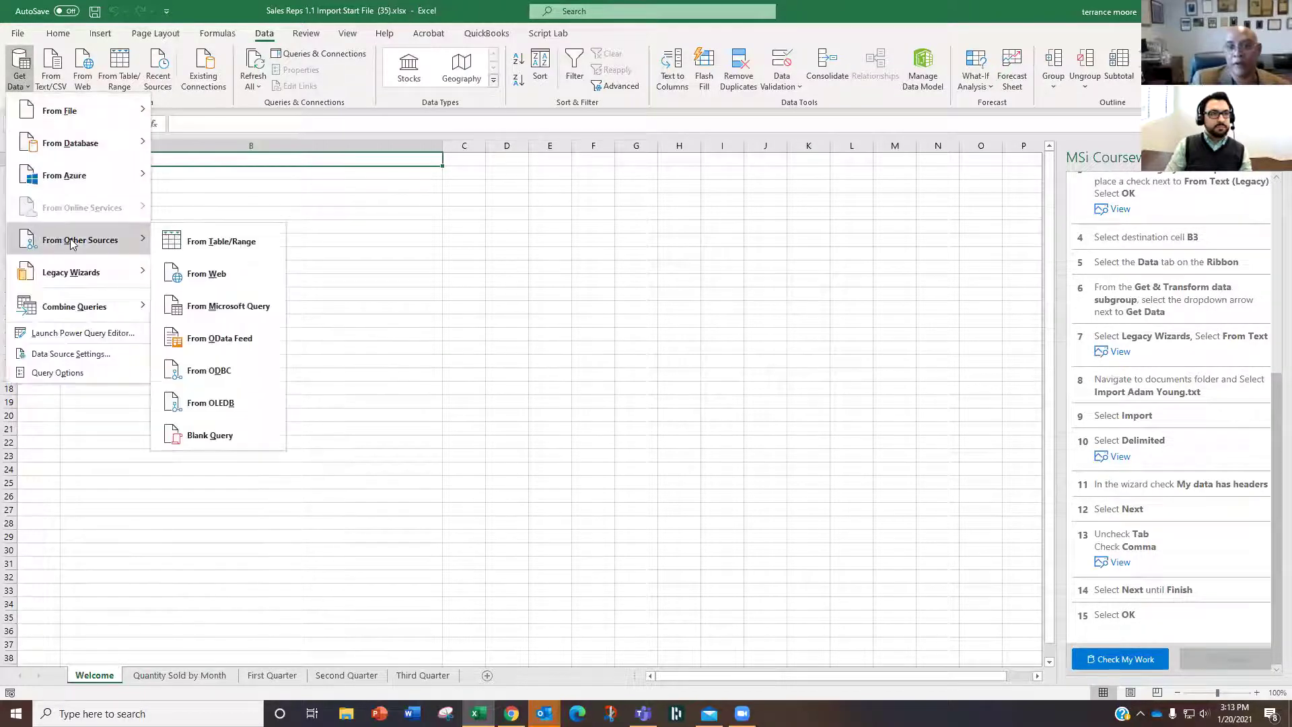
{"action": "mouse_move", "coordinate": [67, 273]}
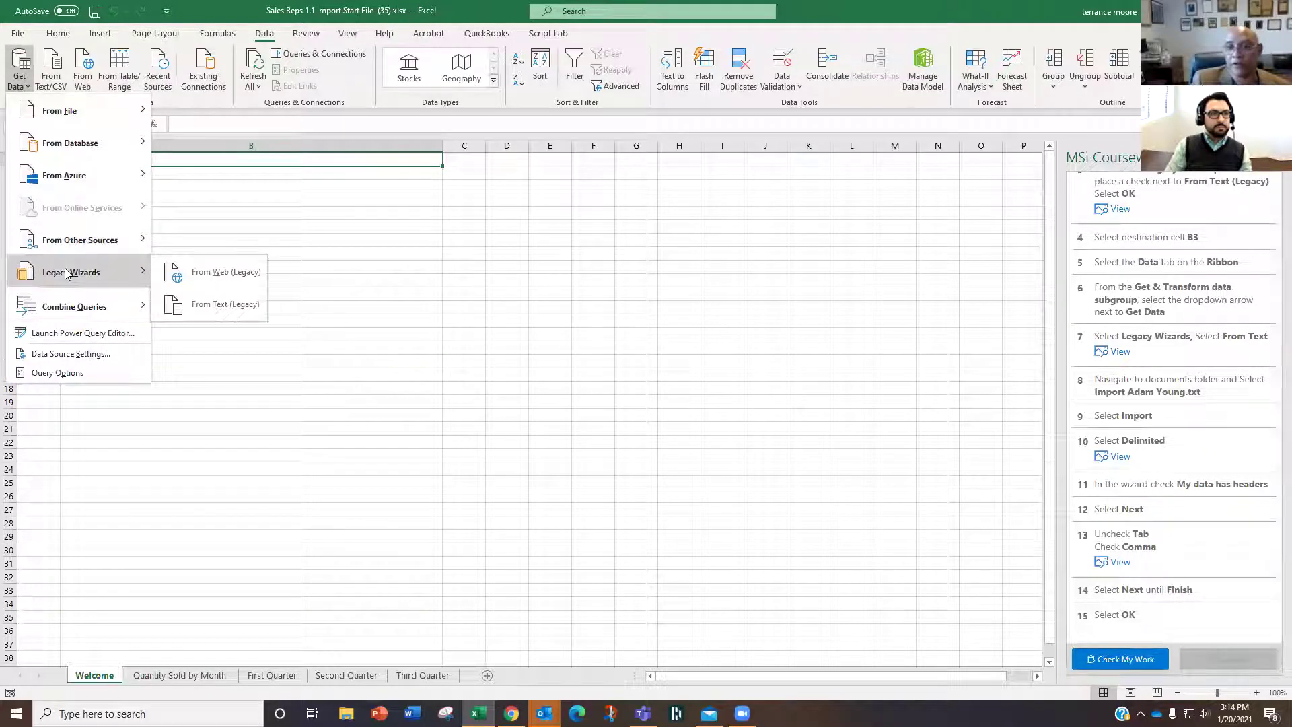
{"action": "left_click", "coordinate": [196, 300]}
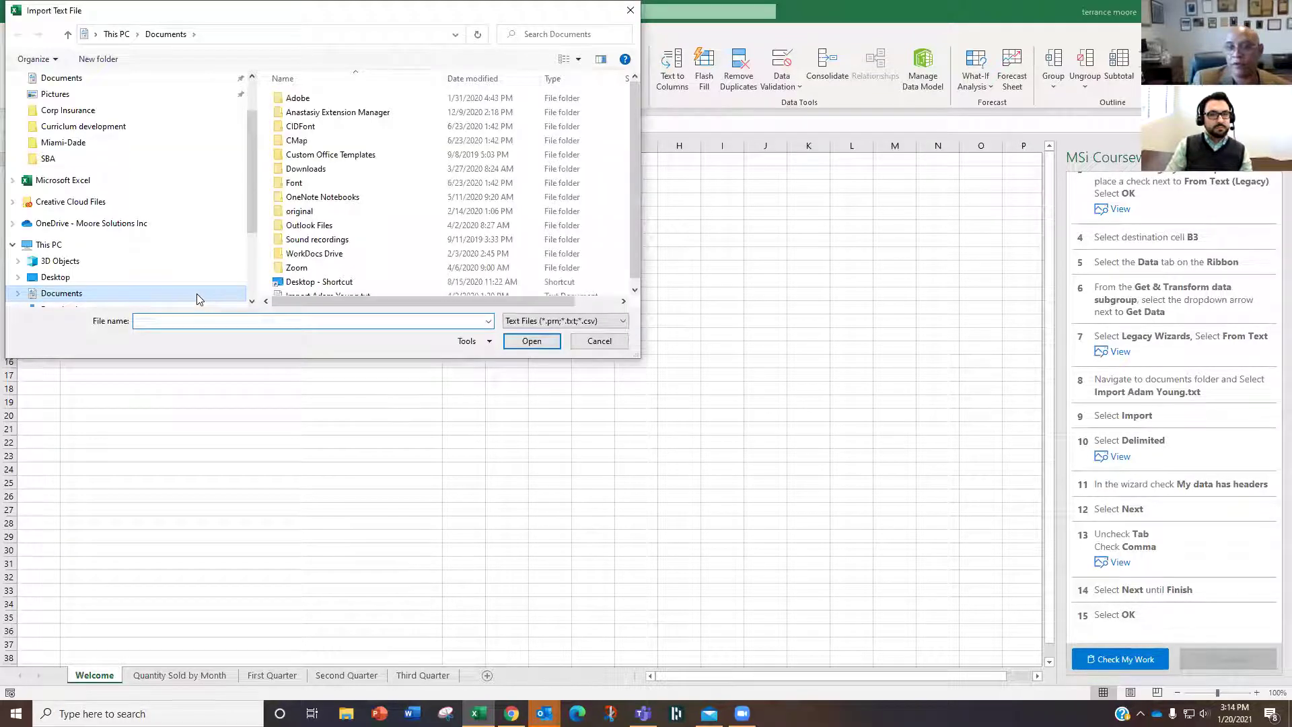
{"action": "left_click", "coordinate": [603, 341]}
{"action": "left_click", "coordinate": [90, 189]}
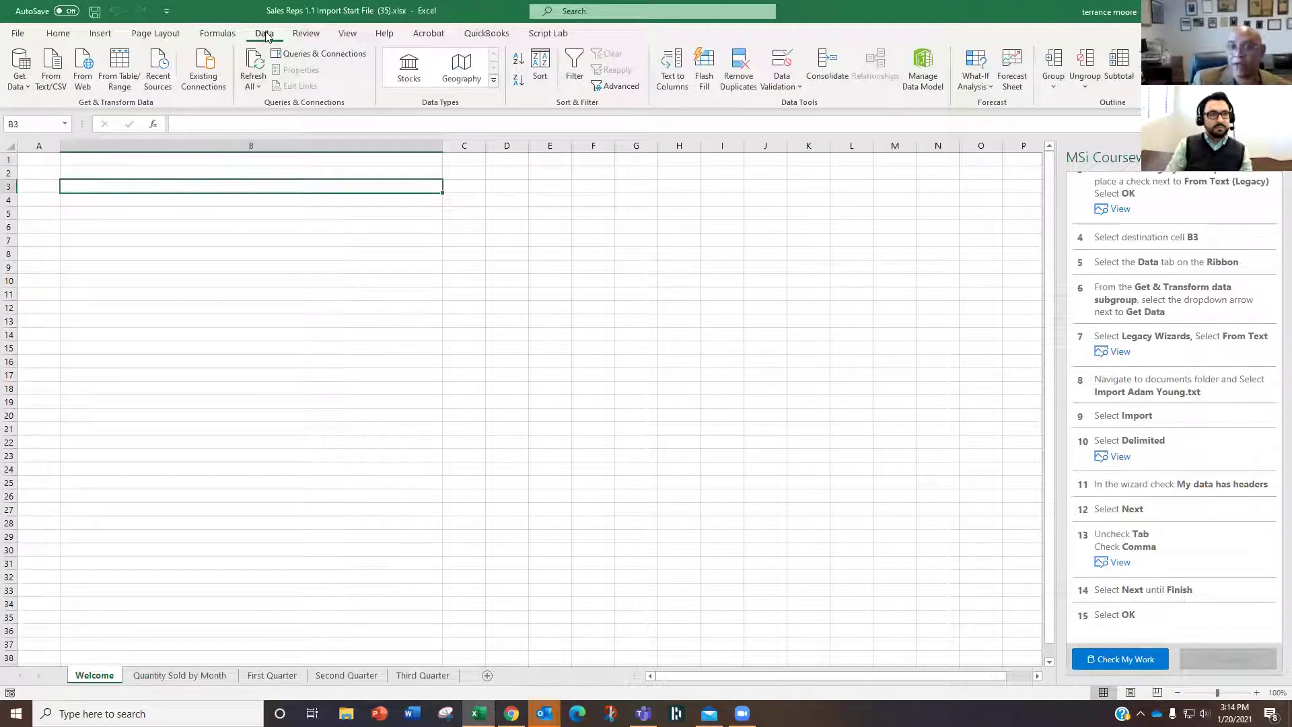
{"action": "left_click", "coordinate": [20, 74]}
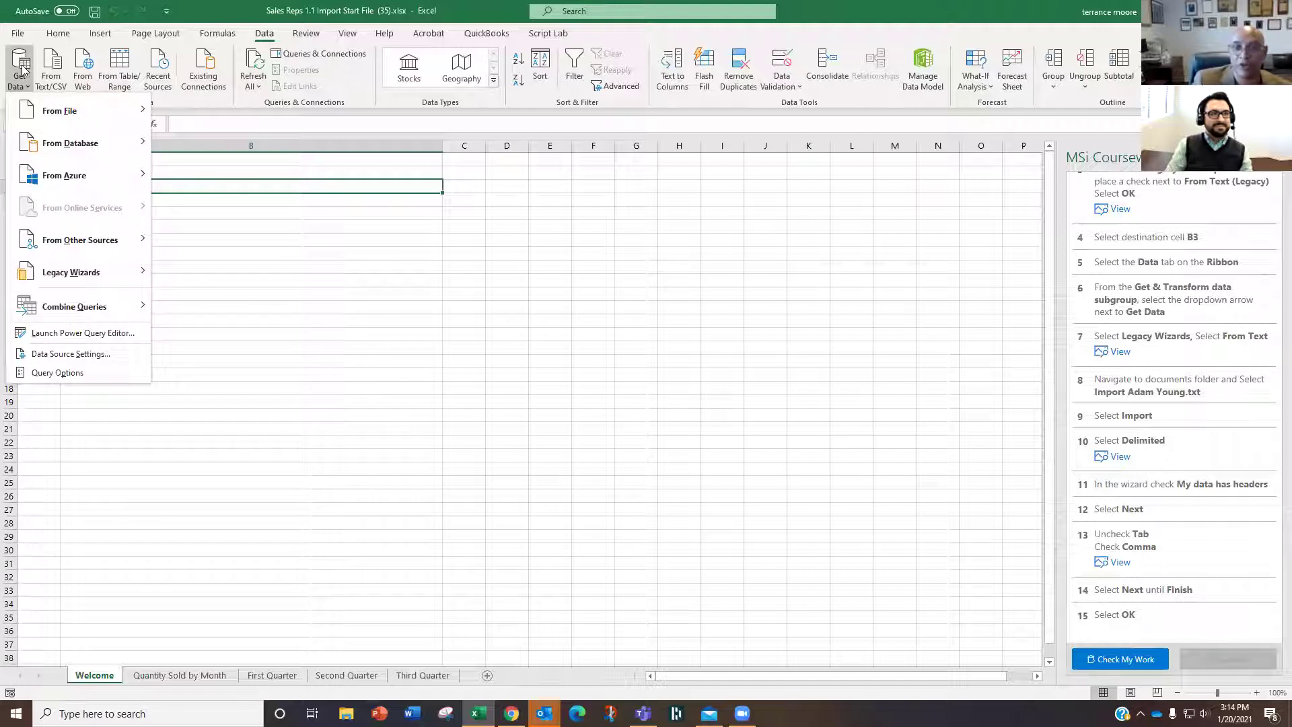
{"action": "mouse_move", "coordinate": [79, 269]}
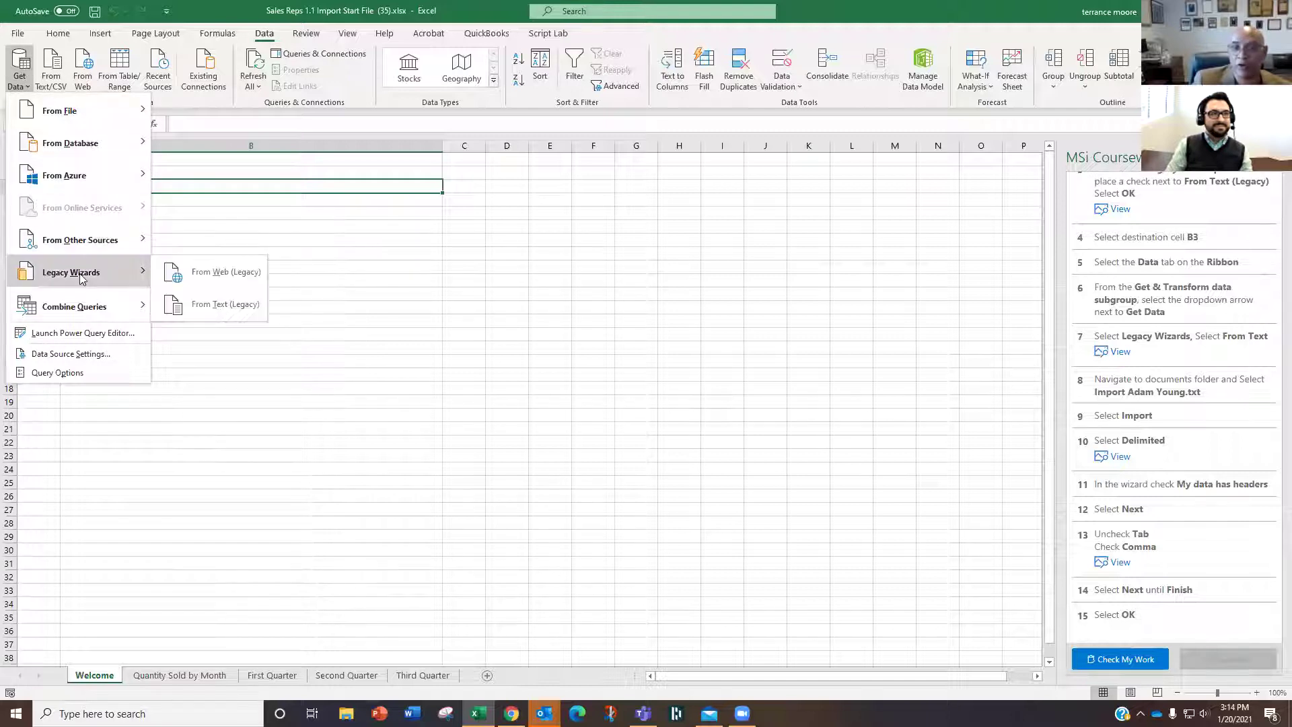
{"action": "left_click", "coordinate": [181, 300]}
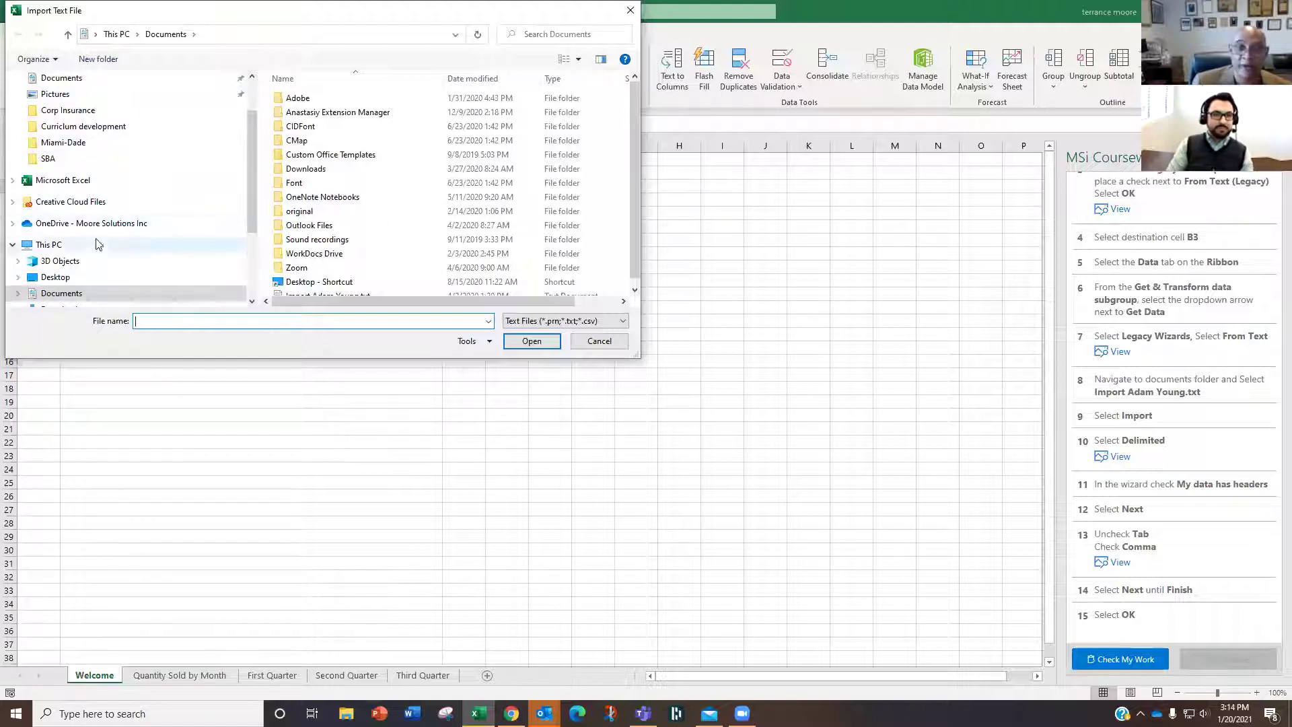
{"action": "left_click_drag", "start_coordinate": [249, 195], "coordinate": [248, 239]}
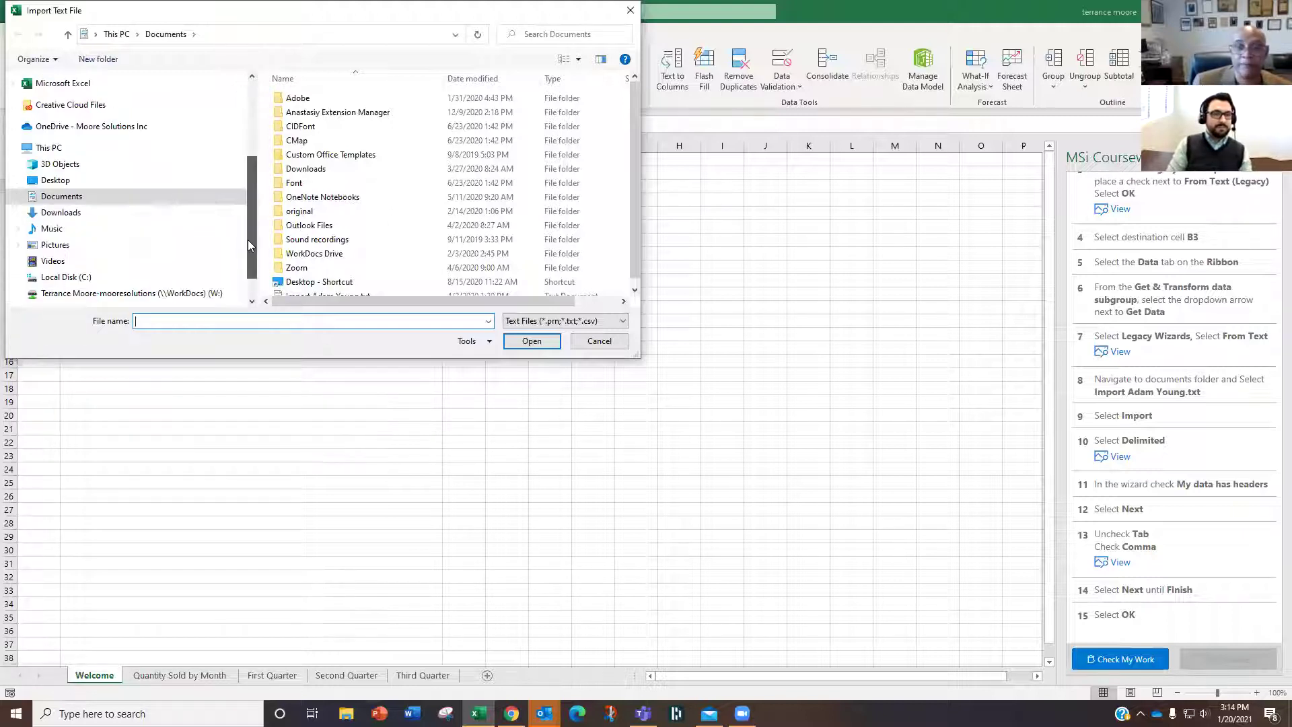
{"action": "left_click", "coordinate": [115, 212]}
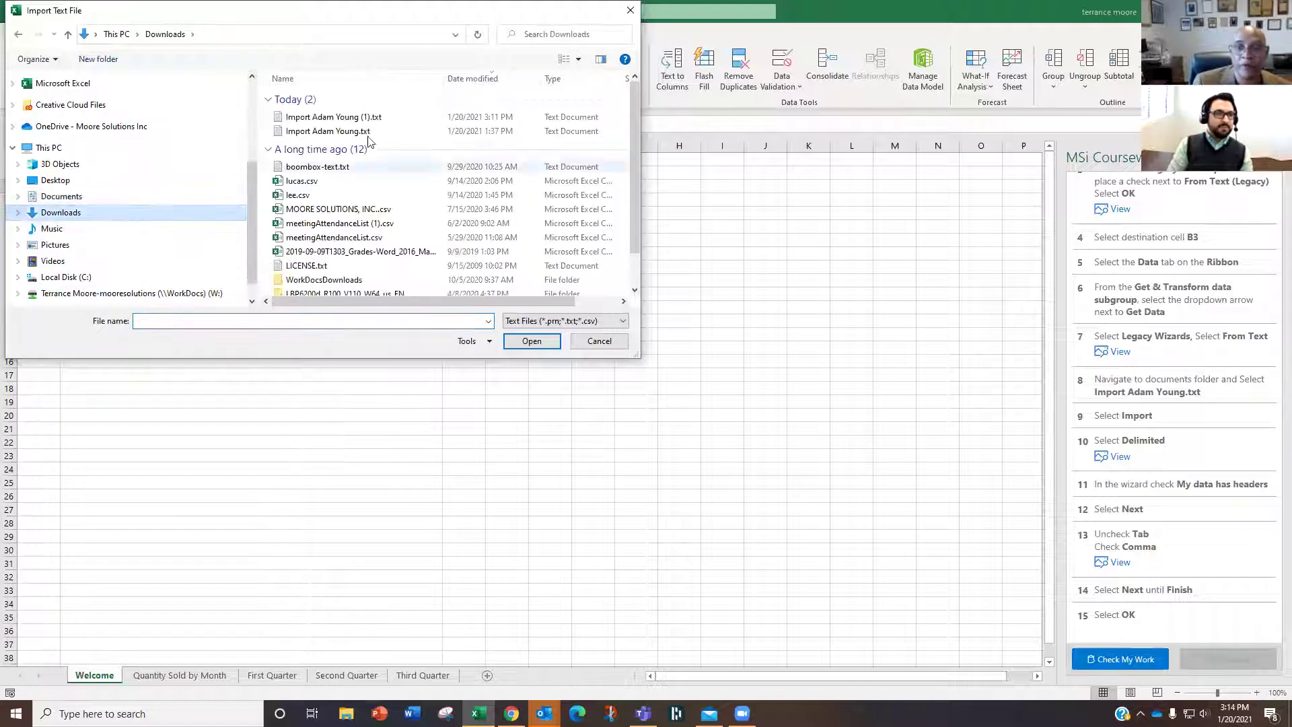
{"action": "left_click", "coordinate": [336, 118]}
{"action": "left_click", "coordinate": [530, 341]}
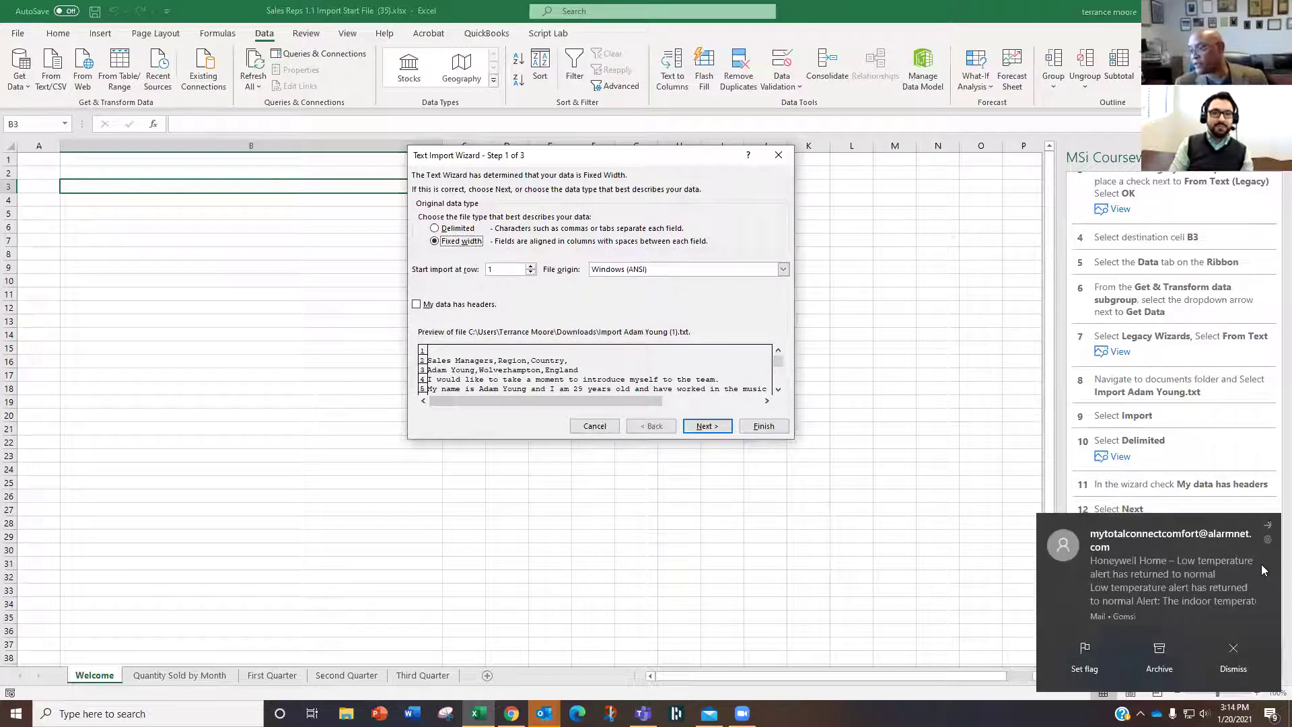
- Complete the text import as Delimited data with headers, using Comma instead of Tab as the delimiter and placing it at cell B3
{"action": "left_click", "coordinate": [1270, 535]}
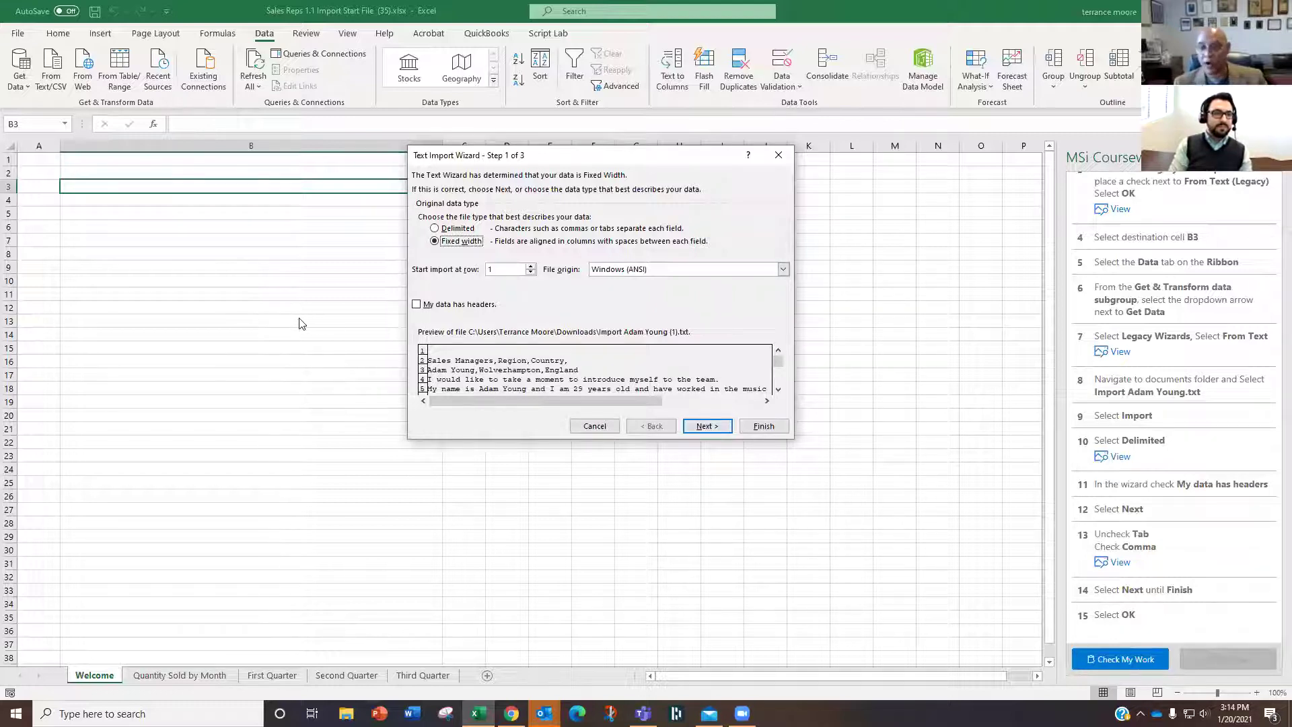
{"action": "left_click", "coordinate": [423, 305]}
{"action": "left_click", "coordinate": [443, 232]}
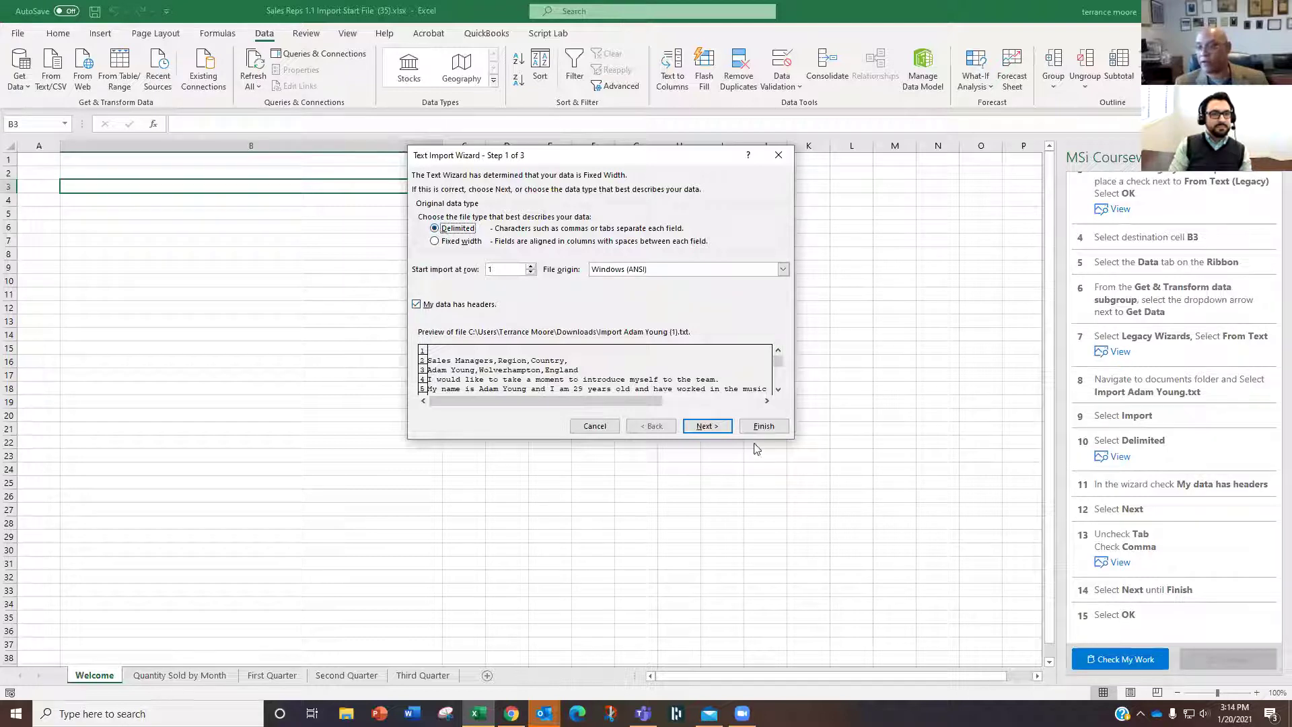
{"action": "left_click", "coordinate": [711, 426]}
{"action": "left_click", "coordinate": [423, 214]}
{"action": "left_click", "coordinate": [423, 240]}
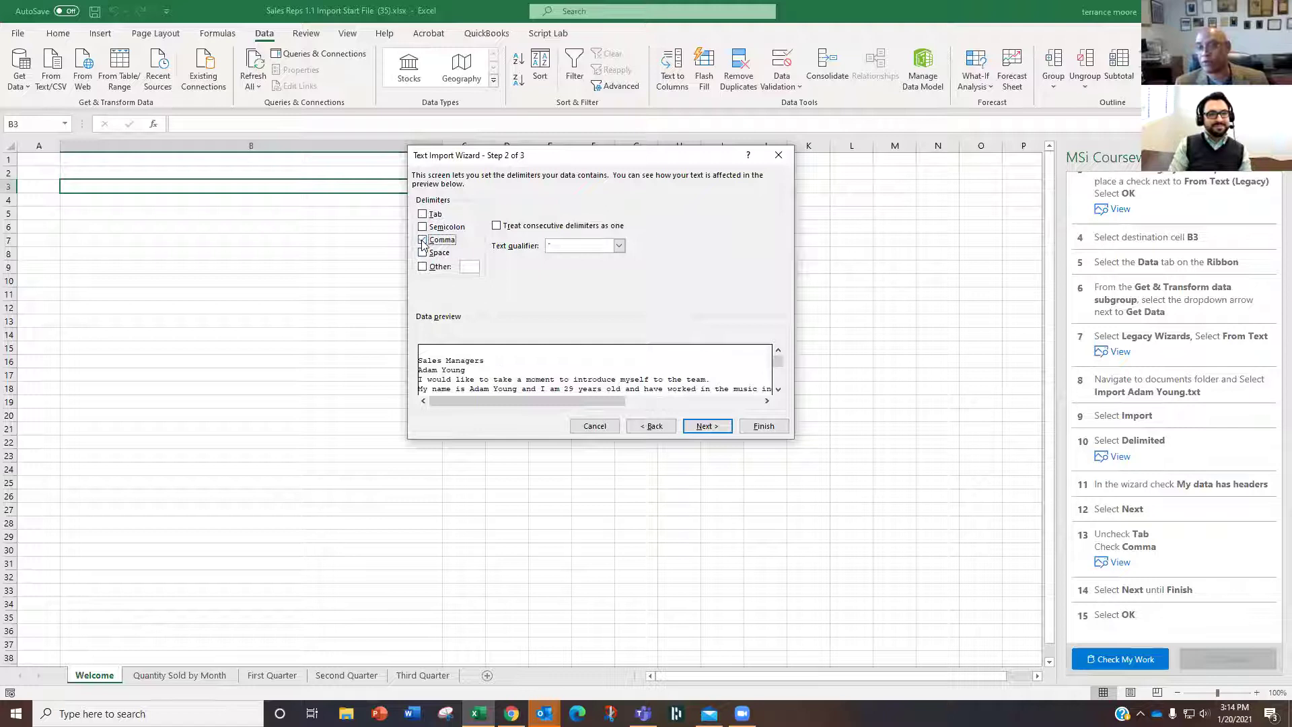
{"action": "left_click", "coordinate": [712, 428]}
{"action": "left_click", "coordinate": [768, 427]}
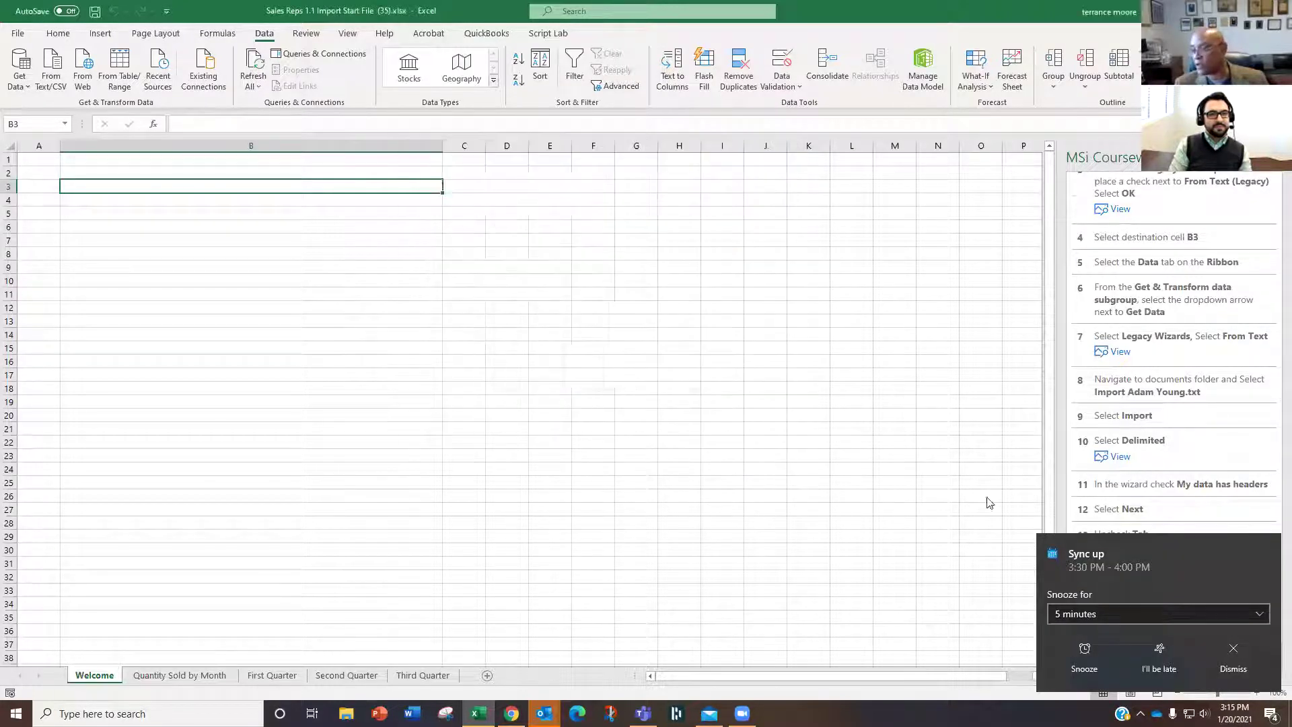
{"action": "left_click", "coordinate": [615, 370]}
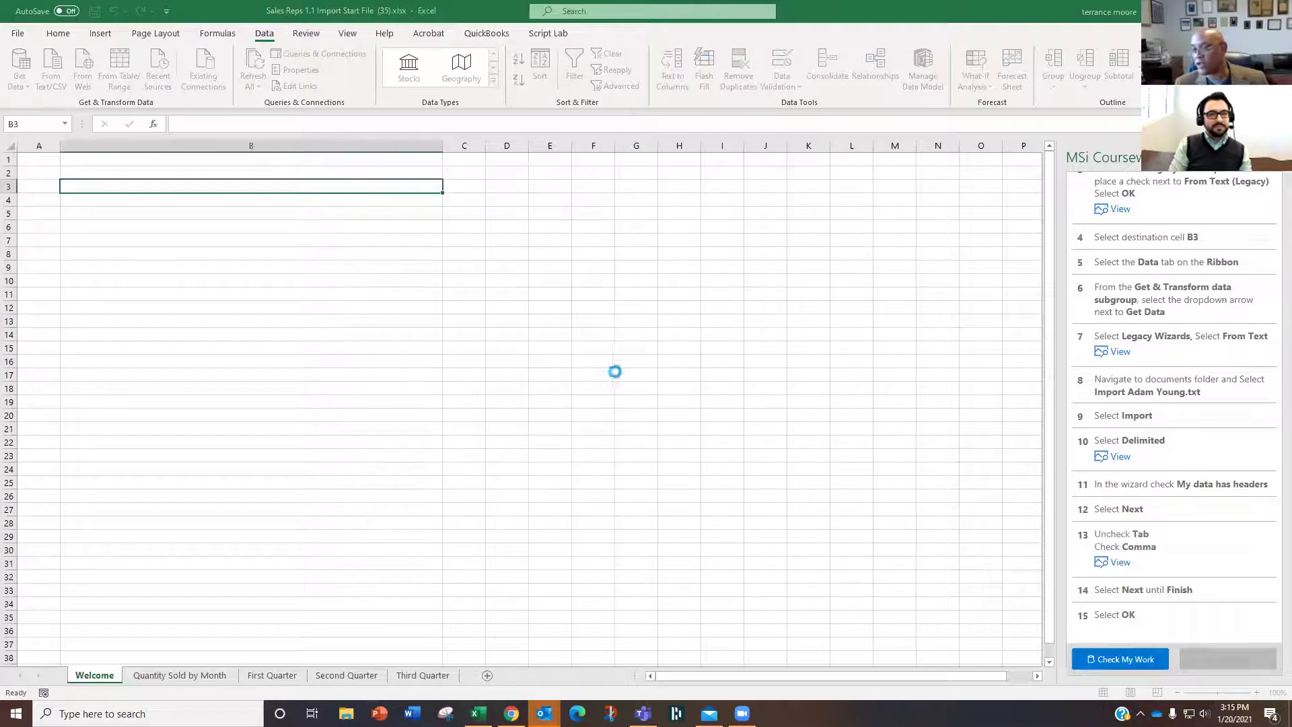
- Check the work on Practice 1.1 in the courseware, review the result and close the practice activity
{"action": "left_click", "coordinate": [1135, 661]}
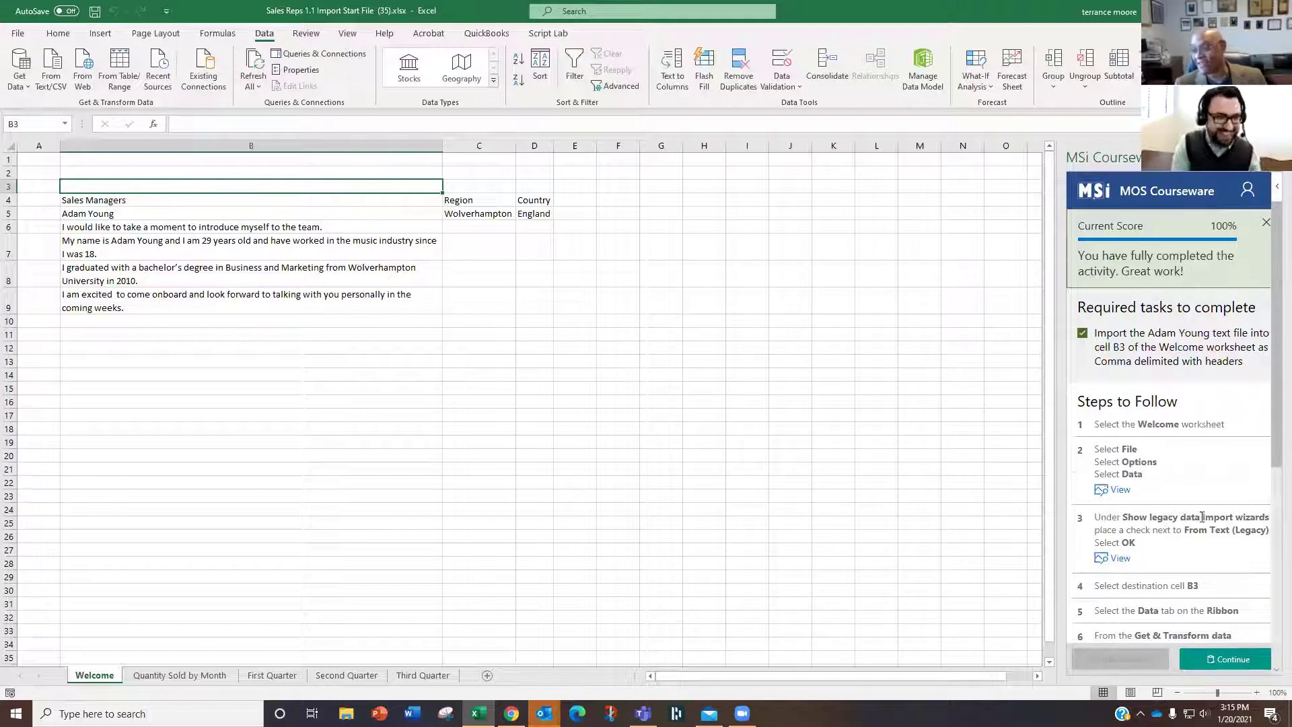
{"action": "scroll", "coordinate": [1202, 517], "scroll_direction": "down", "scroll_amount": 5}
{"action": "scroll", "coordinate": [1196, 552], "scroll_direction": "up", "scroll_amount": 5}
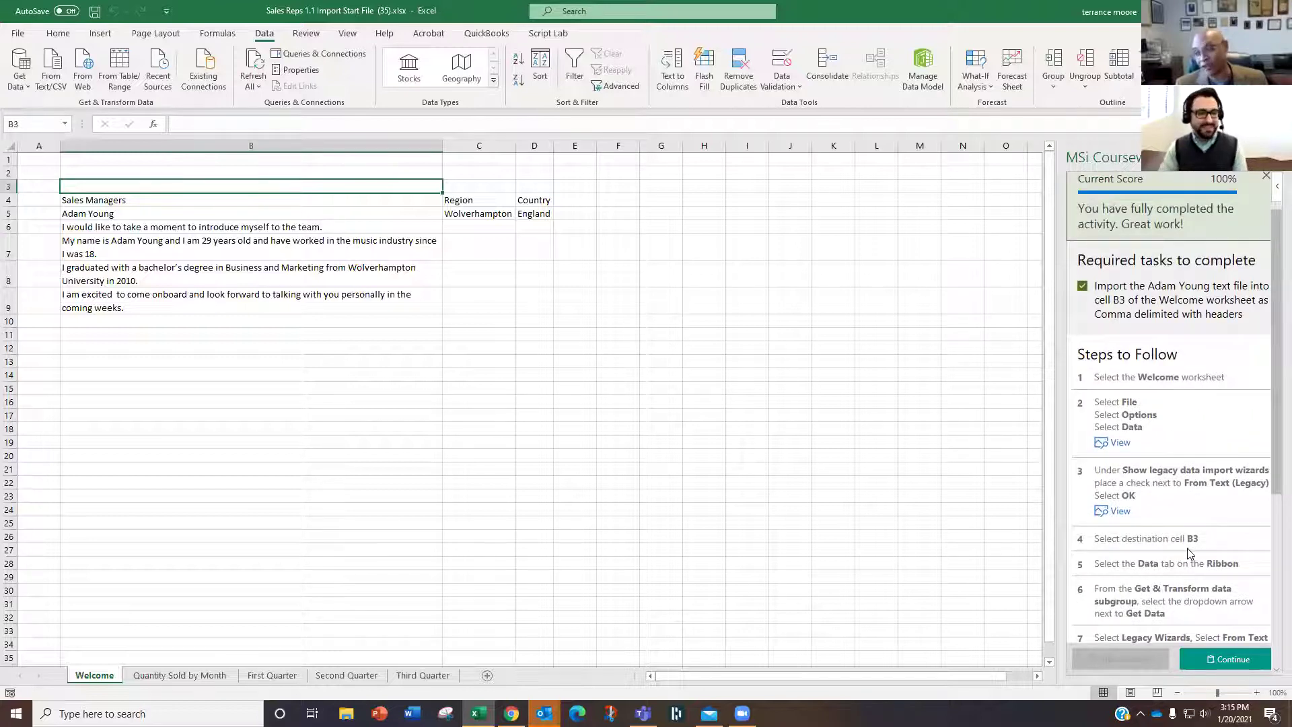
{"action": "scroll", "coordinate": [1186, 530], "scroll_direction": "down", "scroll_amount": 5}
{"action": "left_click", "coordinate": [1231, 658]}
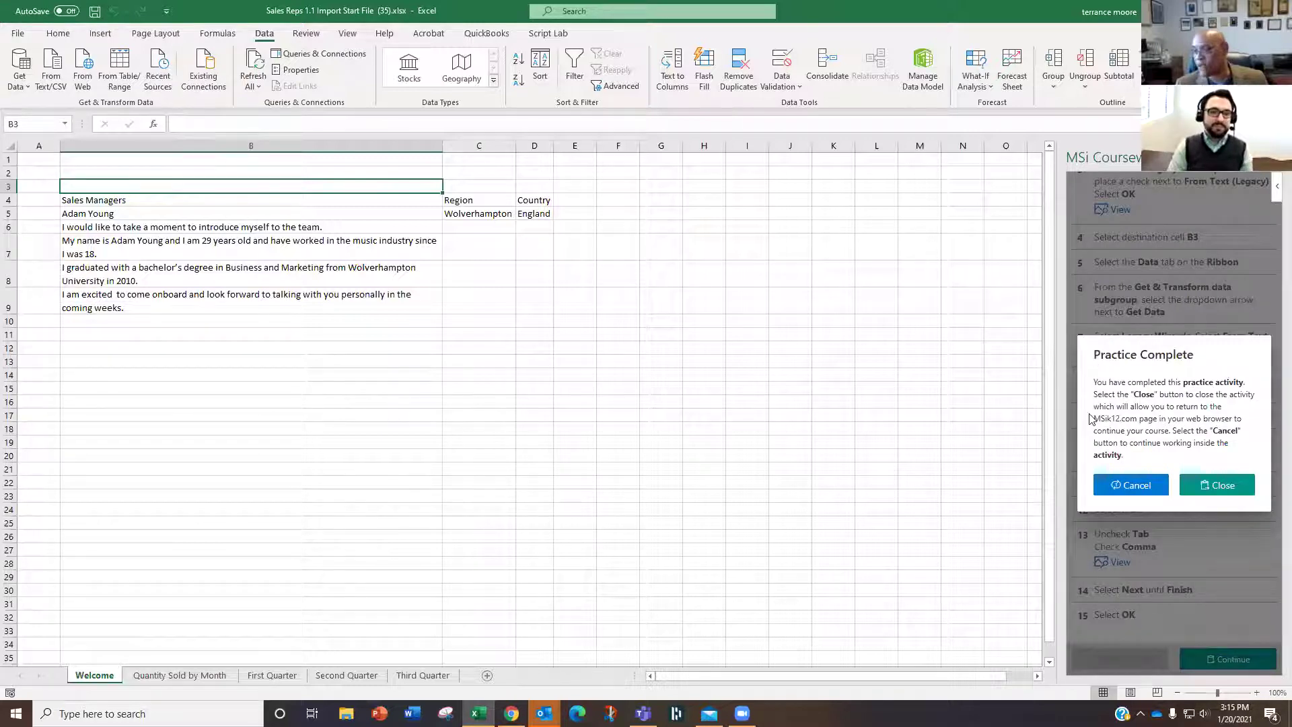
{"action": "left_click", "coordinate": [1223, 485]}
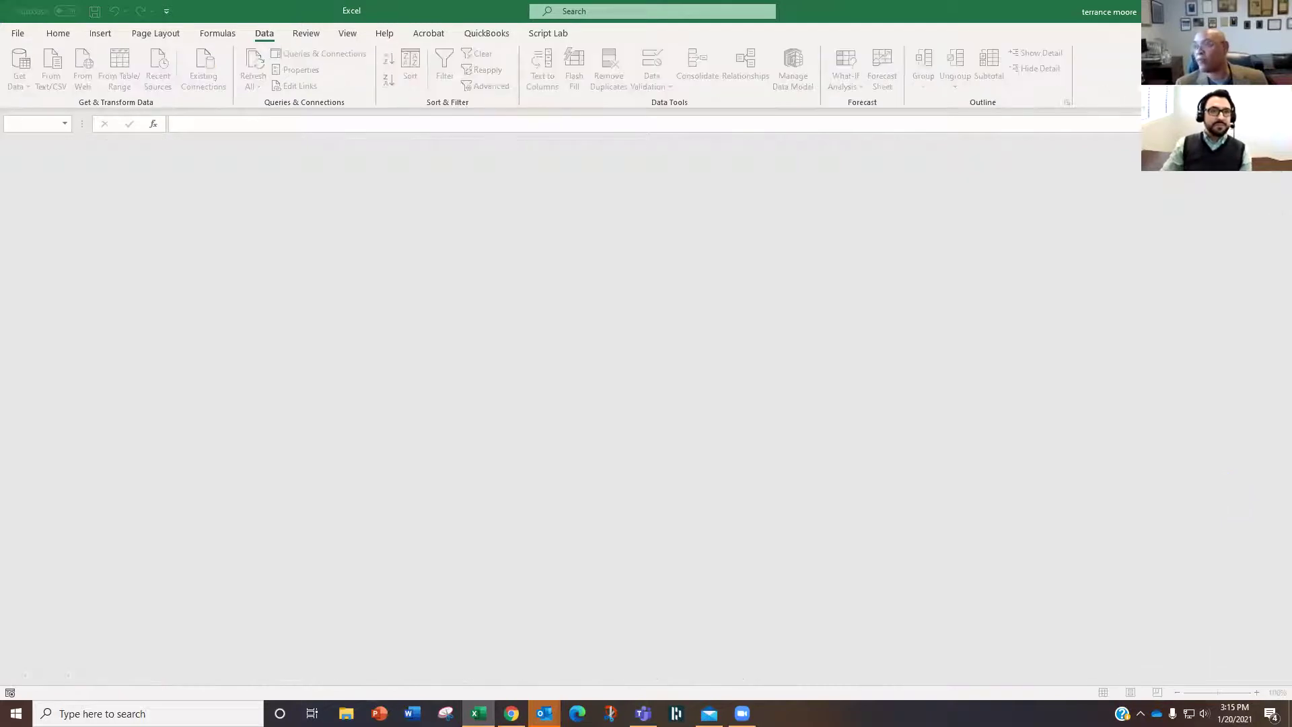
- Switch back to the MSi course in the browser and advance to 1.1: Quiz - Import Data into Excel
{"action": "key", "text": "alt+Tab"}
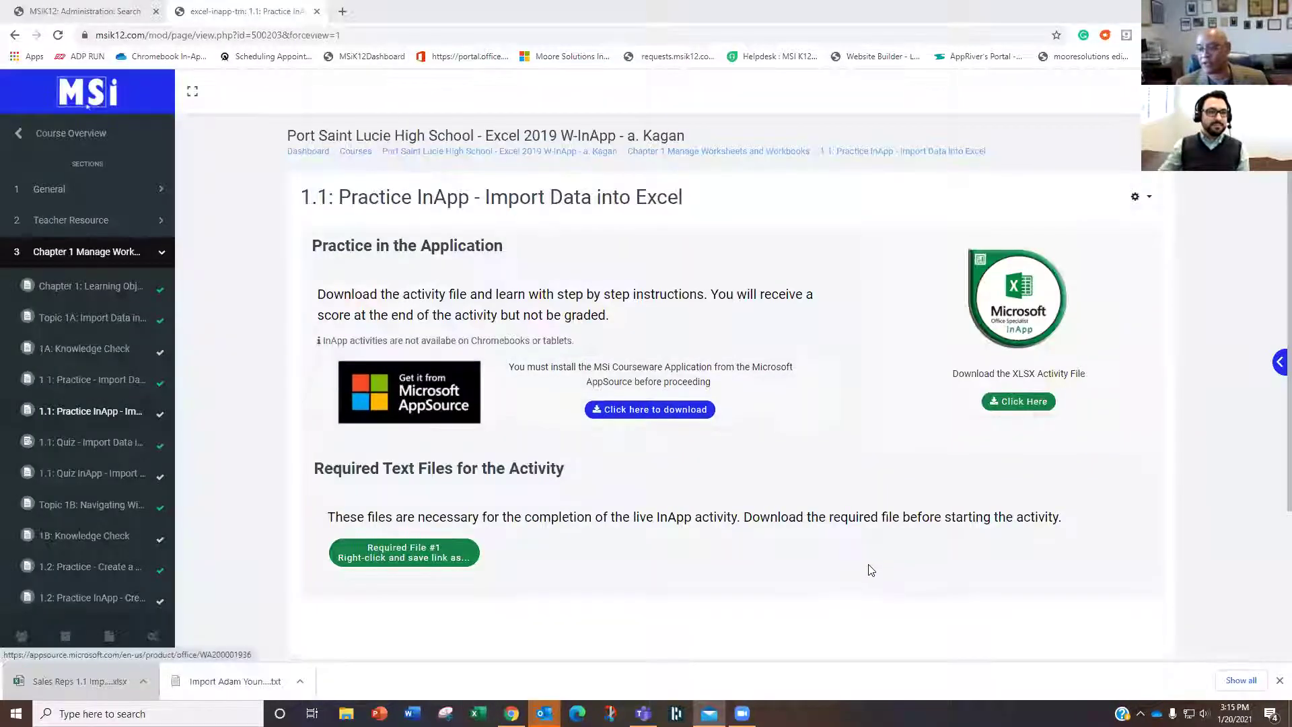
{"action": "scroll", "coordinate": [871, 570], "scroll_direction": "down", "scroll_amount": 3}
{"action": "left_click", "coordinate": [1144, 490]}
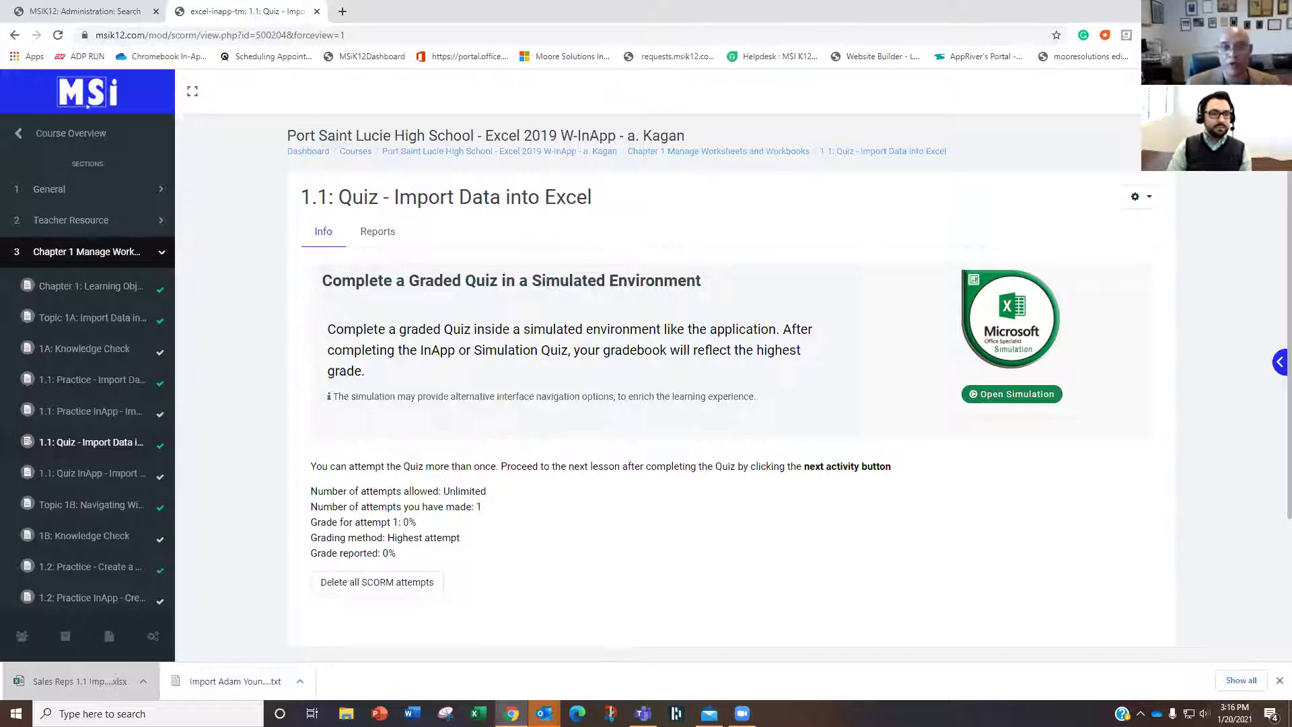
- Open the course's Grades and review the students' Chapter 1 quiz scores in the Grader report
{"action": "left_click", "coordinate": [70, 139]}
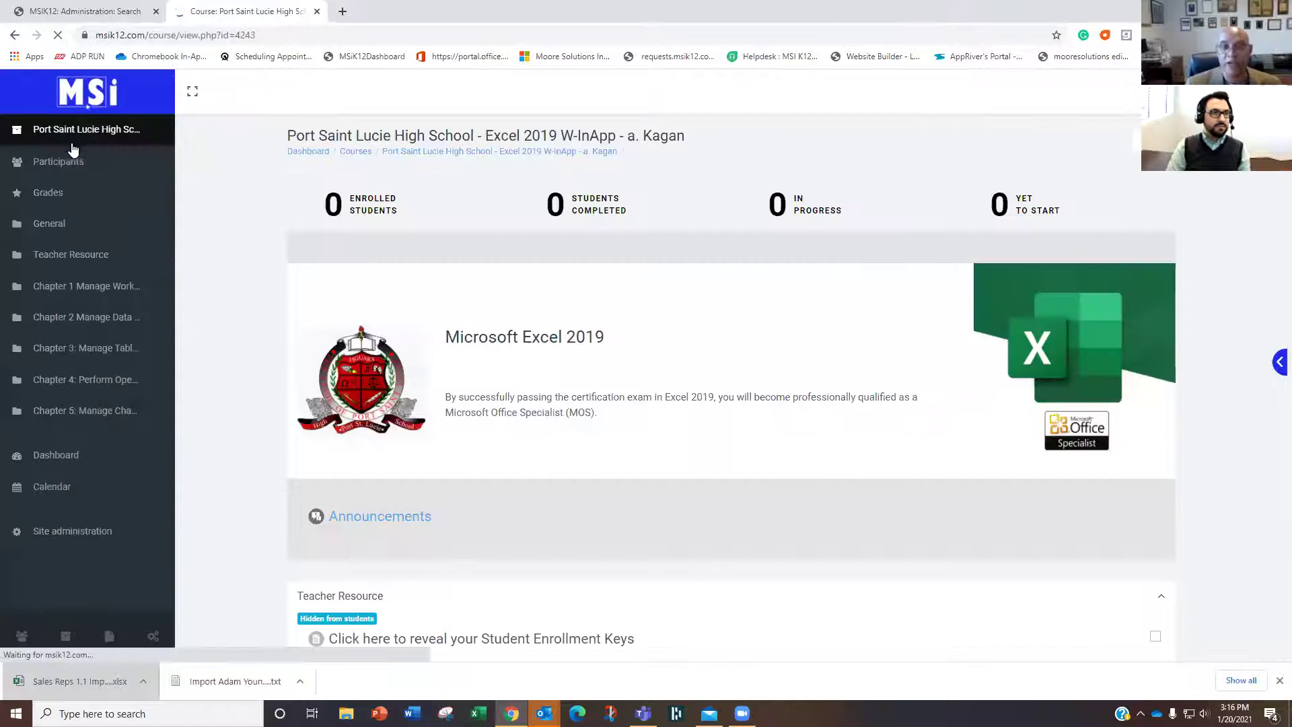
{"action": "left_click", "coordinate": [54, 192]}
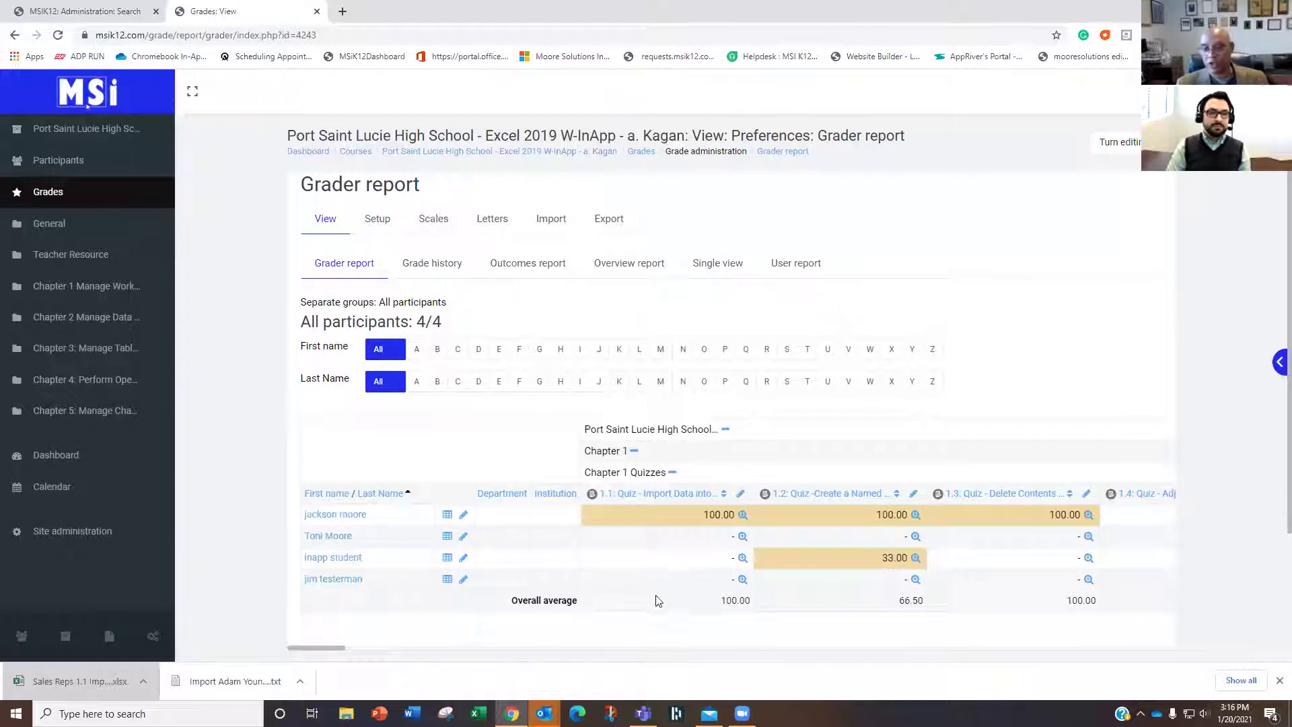
{"action": "scroll", "coordinate": [686, 548], "scroll_direction": "down", "scroll_amount": 1}
{"action": "scroll", "coordinate": [686, 548], "scroll_direction": "down", "scroll_amount": 2}
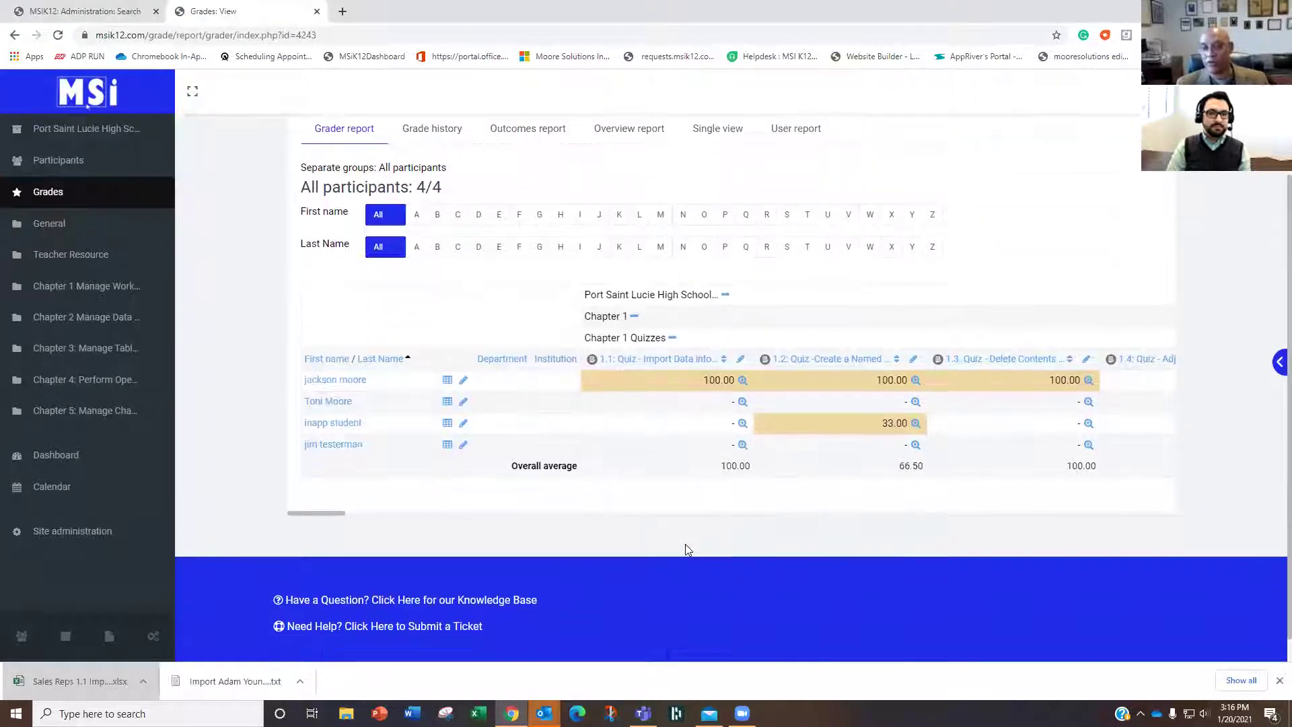
{"action": "scroll", "coordinate": [685, 550], "scroll_direction": "up", "scroll_amount": 2}
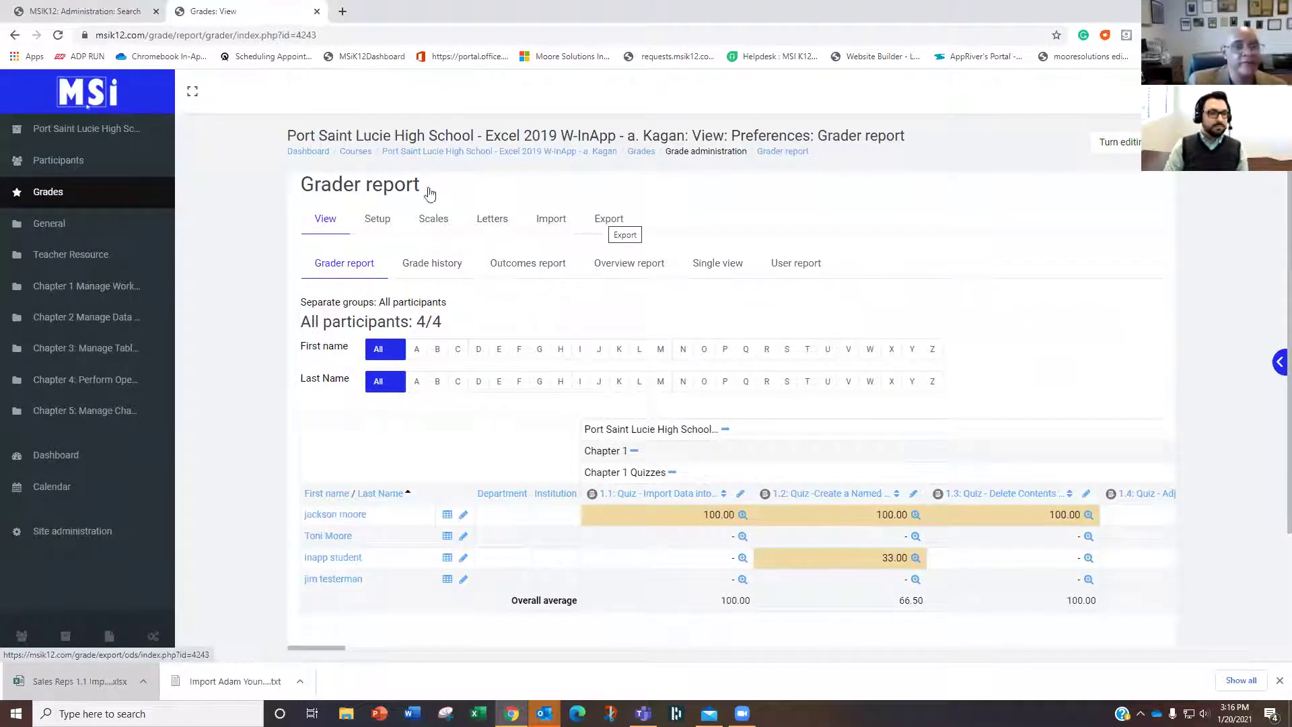
- Return to the course's main page and look over the enrollment summary and Teacher Resource section
{"action": "left_click", "coordinate": [75, 132]}
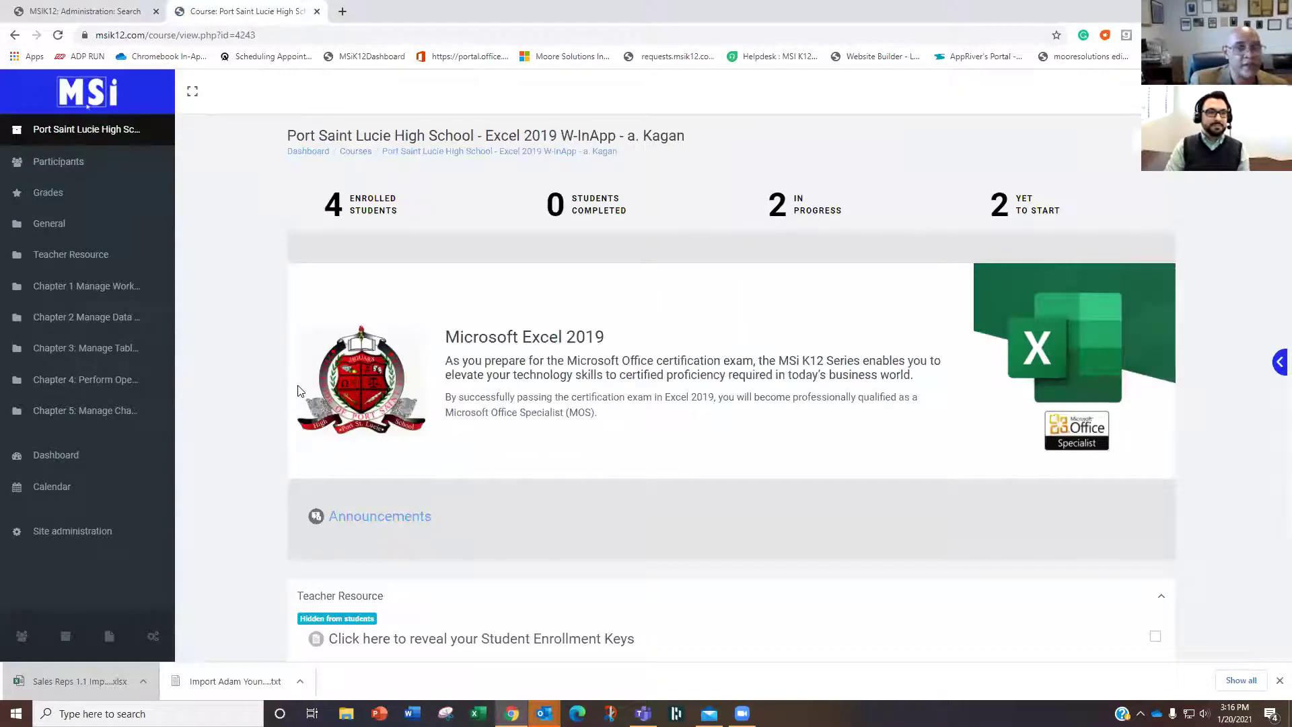
{"action": "scroll", "coordinate": [601, 534], "scroll_direction": "down", "scroll_amount": 1}
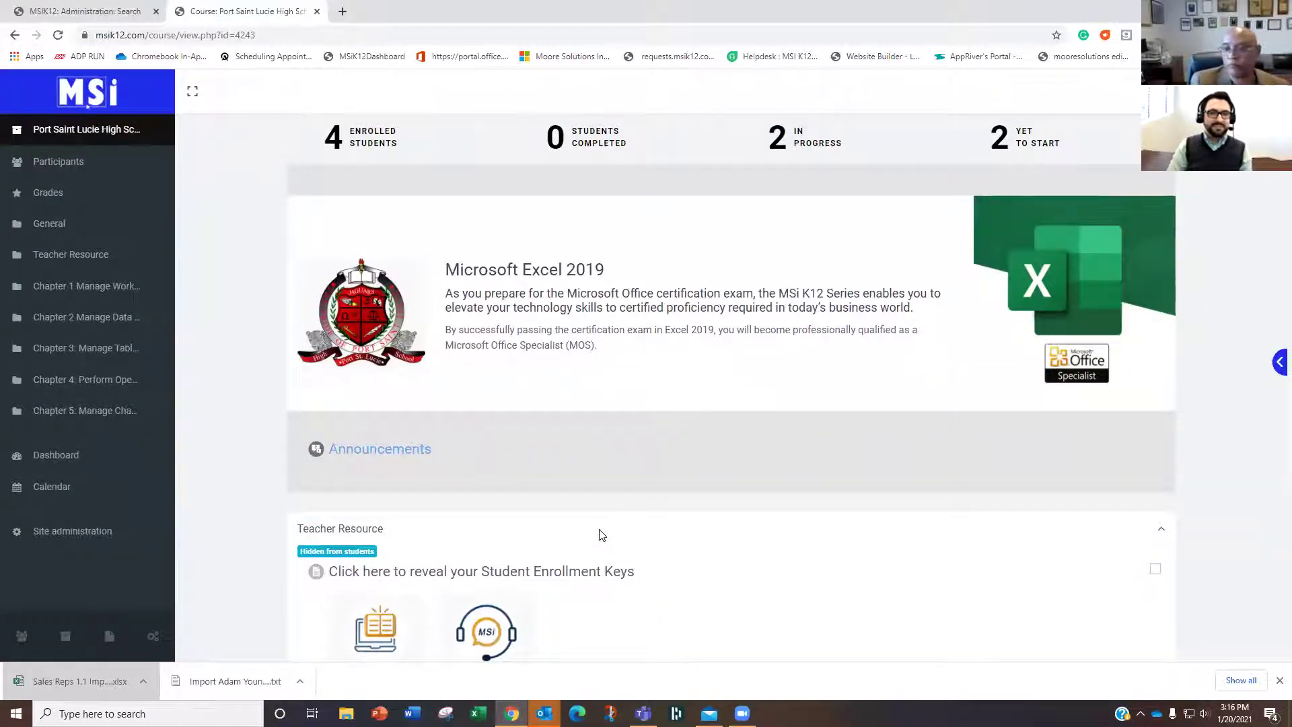
{"action": "scroll", "coordinate": [601, 535], "scroll_direction": "down", "scroll_amount": 1}
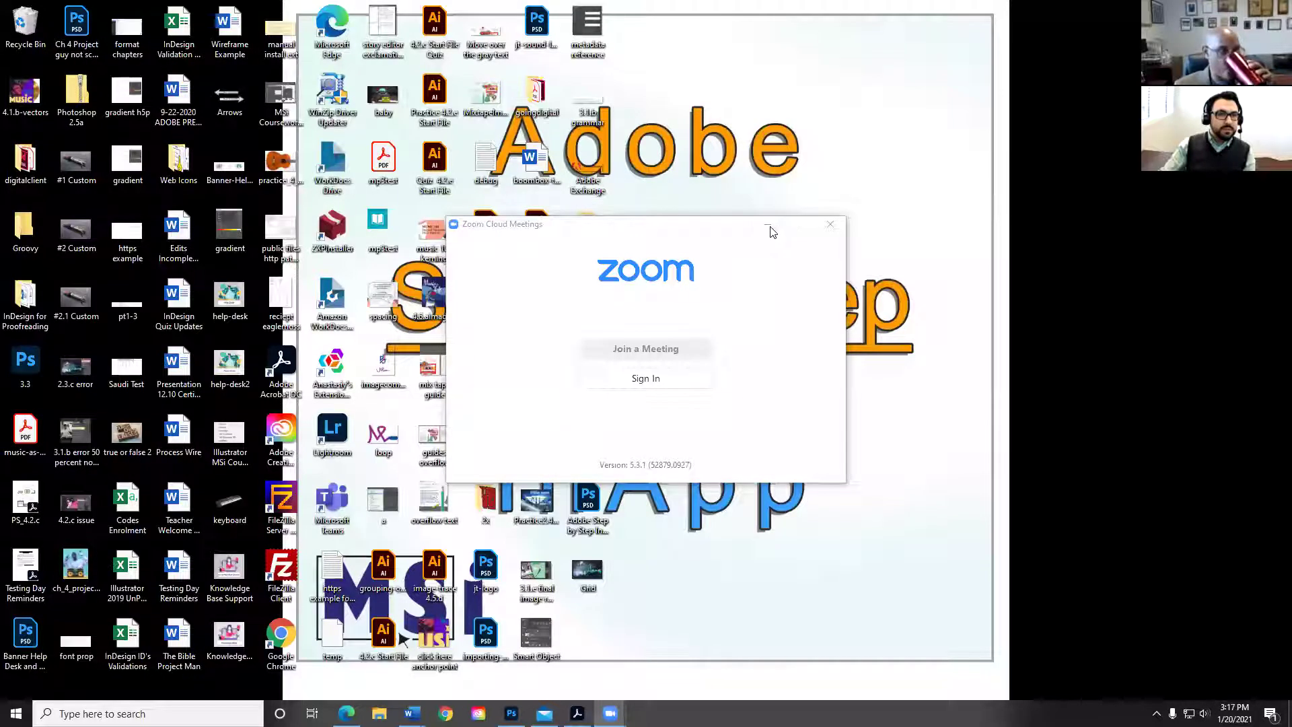
- Close the Zoom window and switch to the Visual Design using Adobe Photoshop course in the browser
{"action": "left_click", "coordinate": [816, 233]}
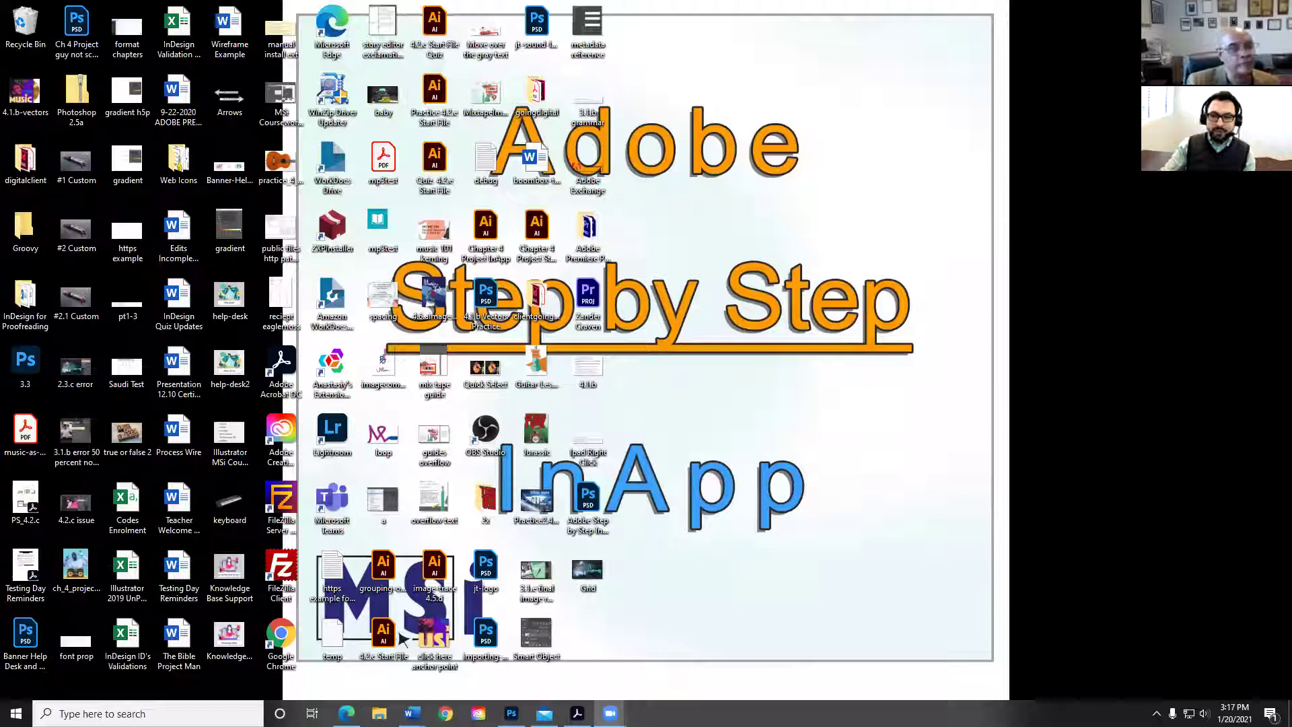
{"action": "key", "text": "alt+Tab"}
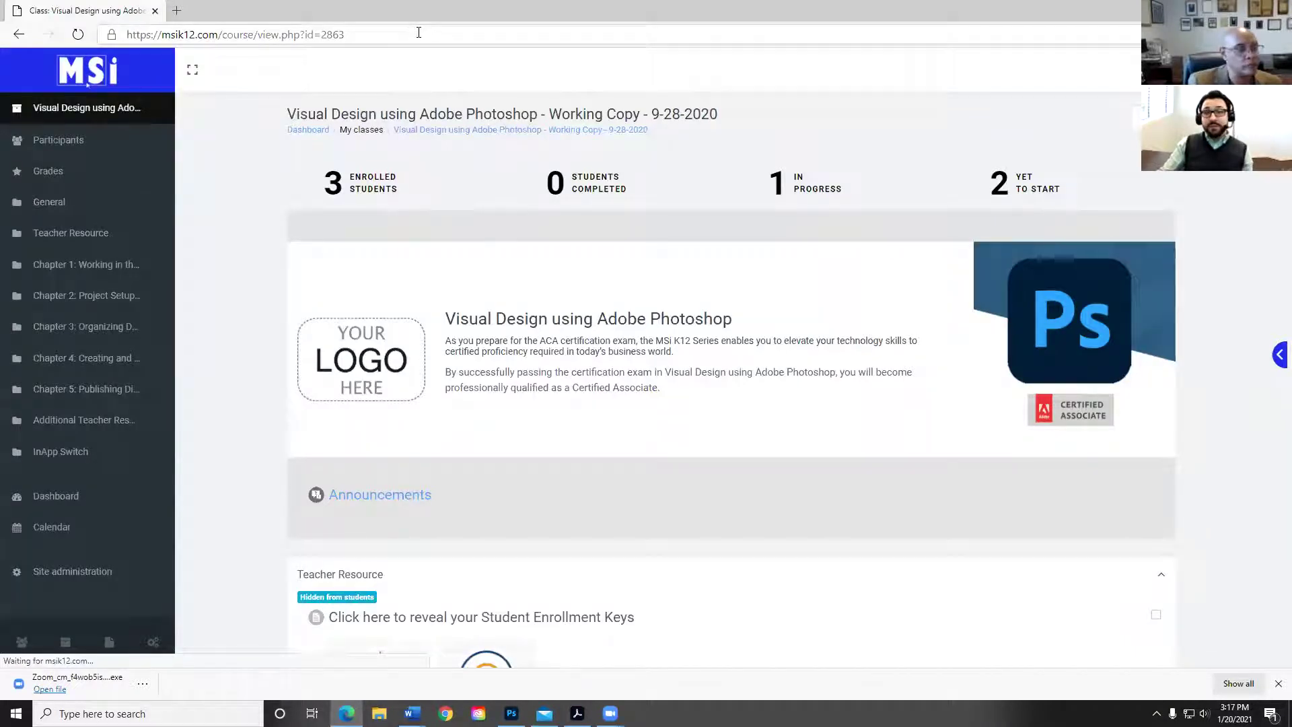
{"action": "left_click", "coordinate": [418, 32]}
{"action": "left_click", "coordinate": [419, 33]}
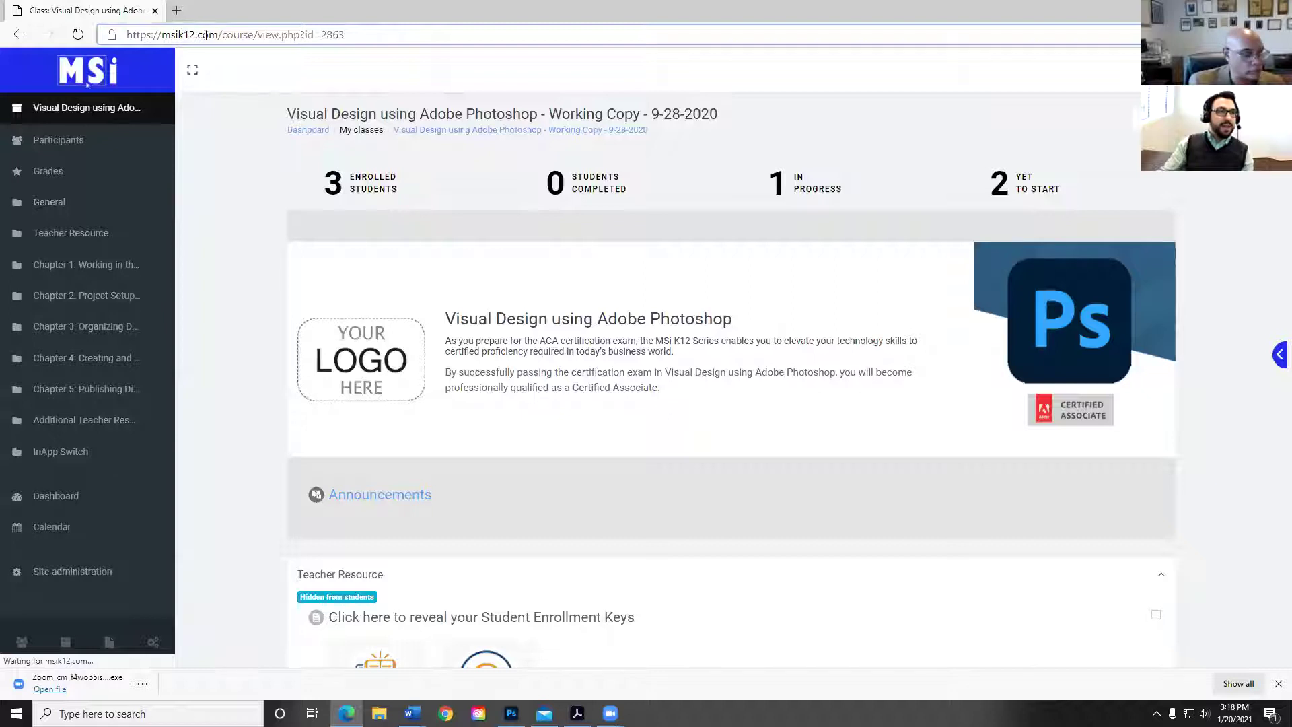
- Look through the Chapter 1 and Chapter 2 activities and open Practice InApp 2.3.c: Work with Grids and Guides
{"action": "scroll", "coordinate": [542, 224], "scroll_direction": "down", "scroll_amount": 15}
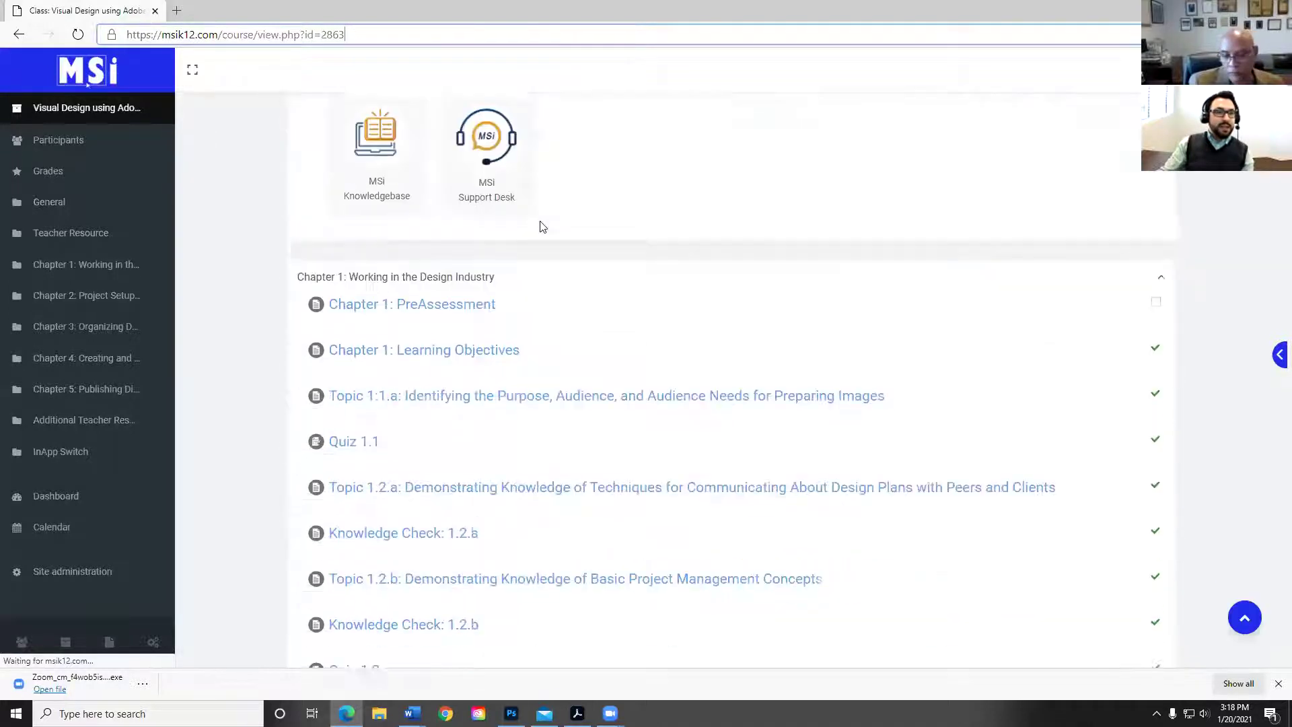
{"action": "scroll", "coordinate": [546, 227], "scroll_direction": "down", "scroll_amount": 15}
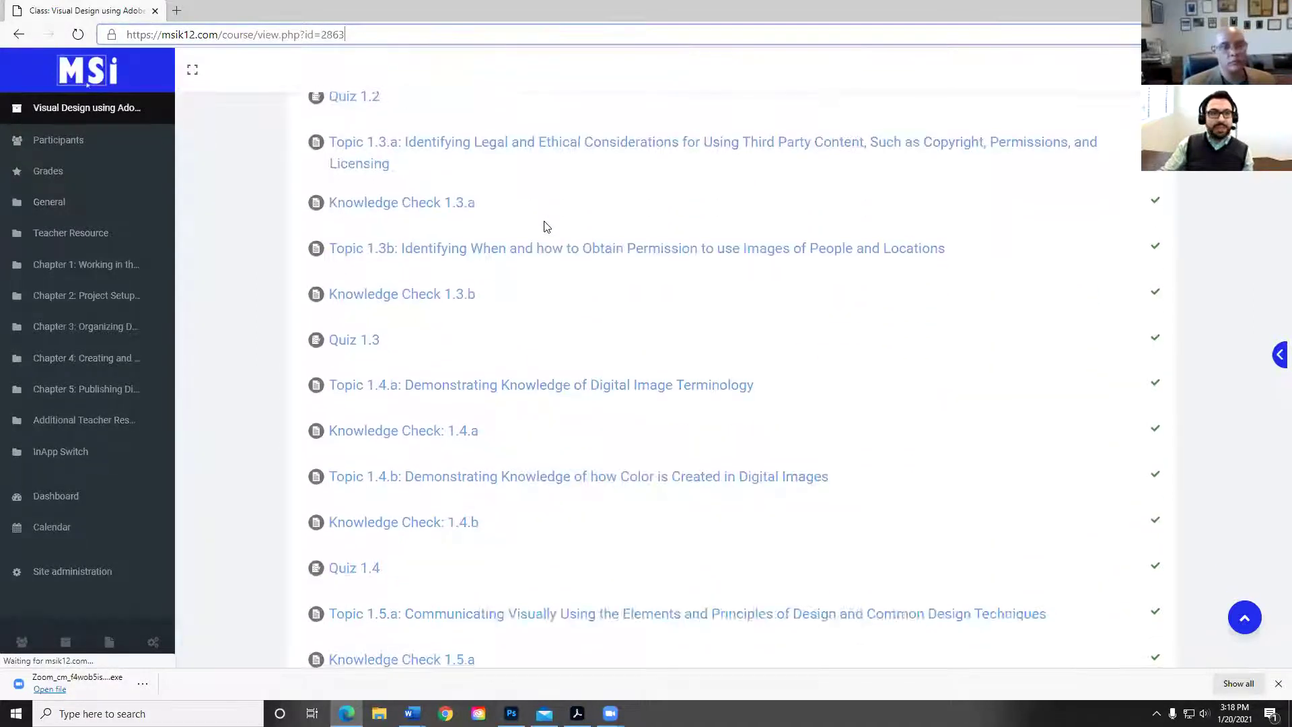
{"action": "scroll", "coordinate": [546, 228], "scroll_direction": "down", "scroll_amount": 15}
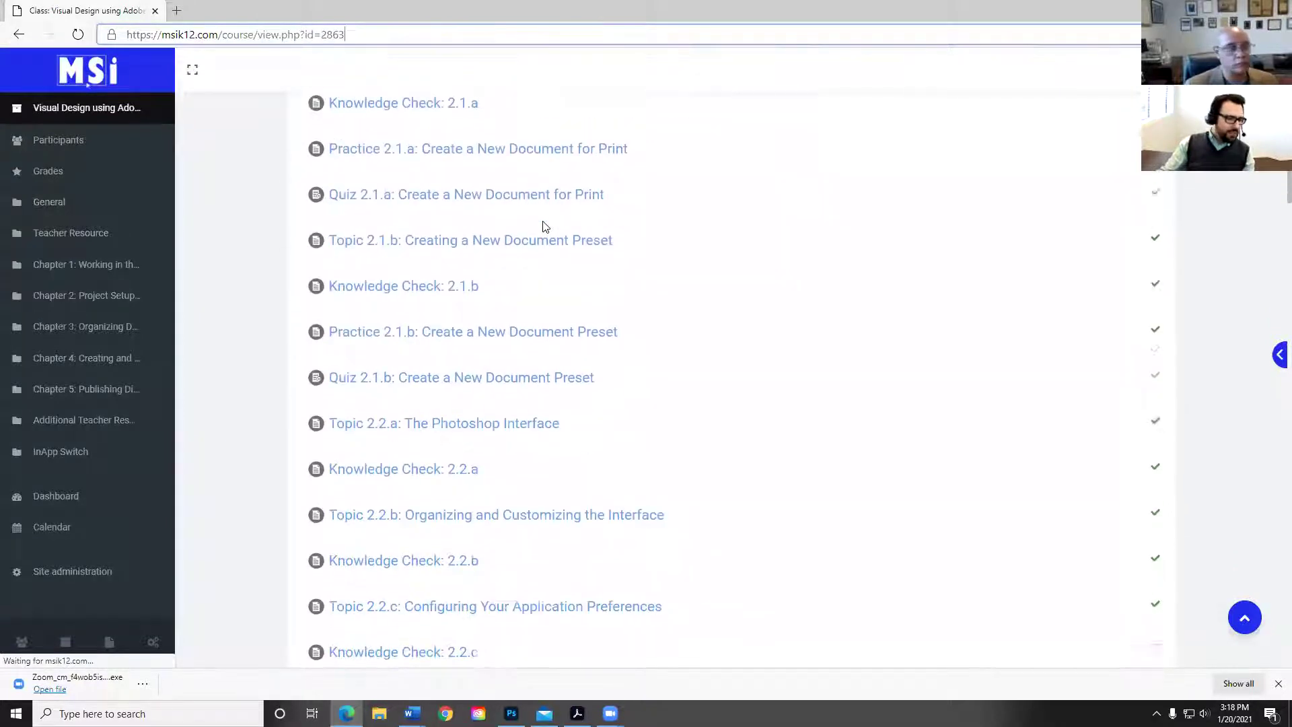
{"action": "scroll", "coordinate": [545, 224], "scroll_direction": "down", "scroll_amount": 9}
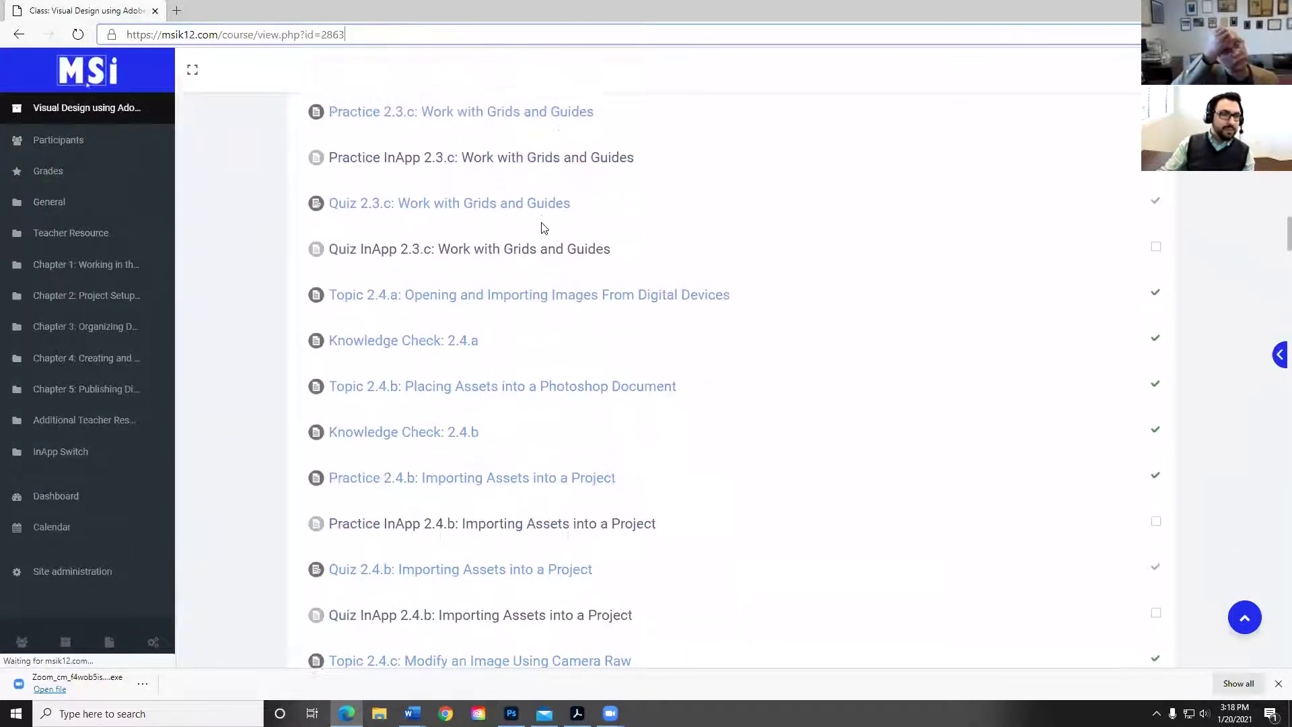
{"action": "scroll", "coordinate": [550, 214], "scroll_direction": "up", "scroll_amount": 3}
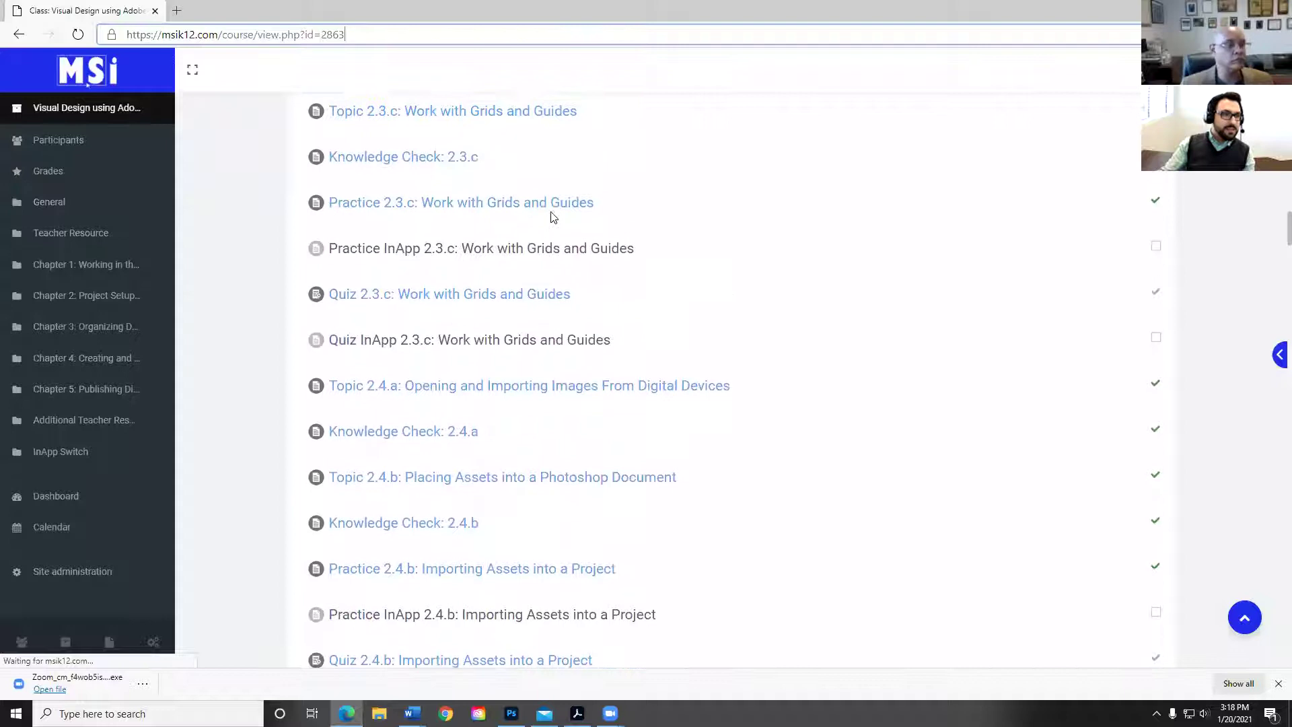
{"action": "left_click", "coordinate": [449, 206]}
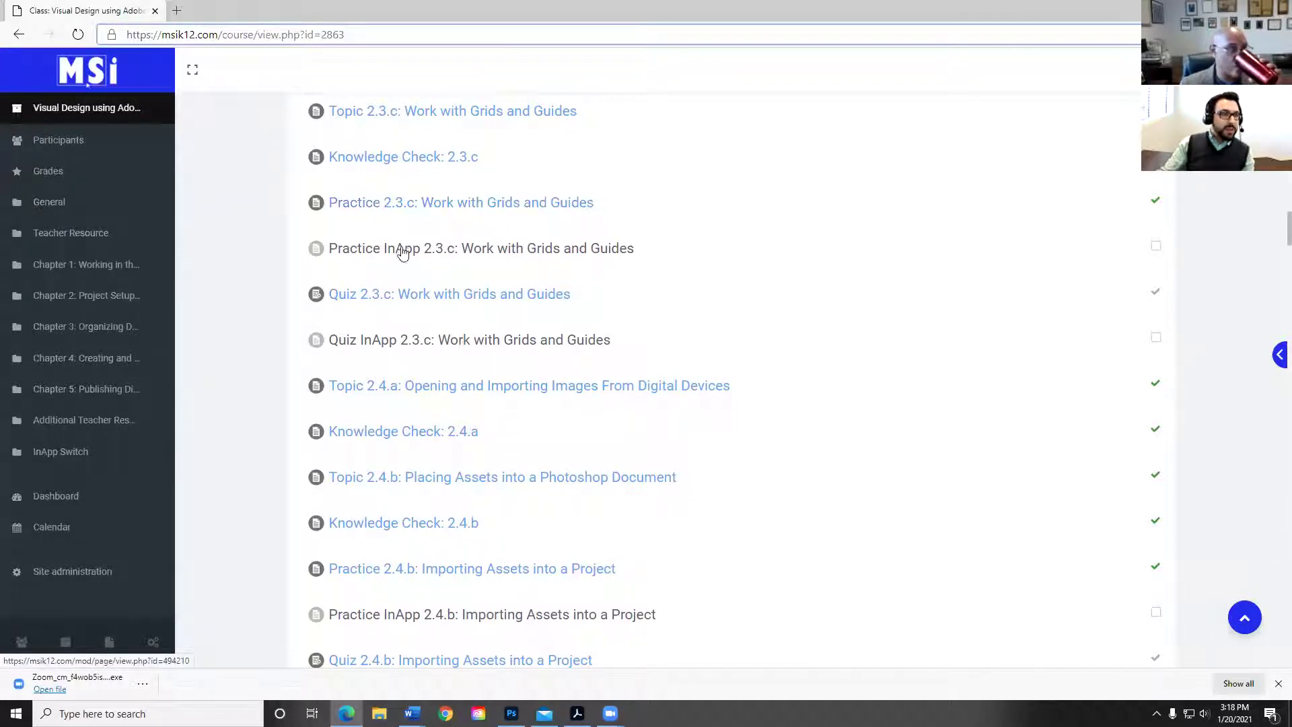
{"action": "left_click", "coordinate": [531, 251]}
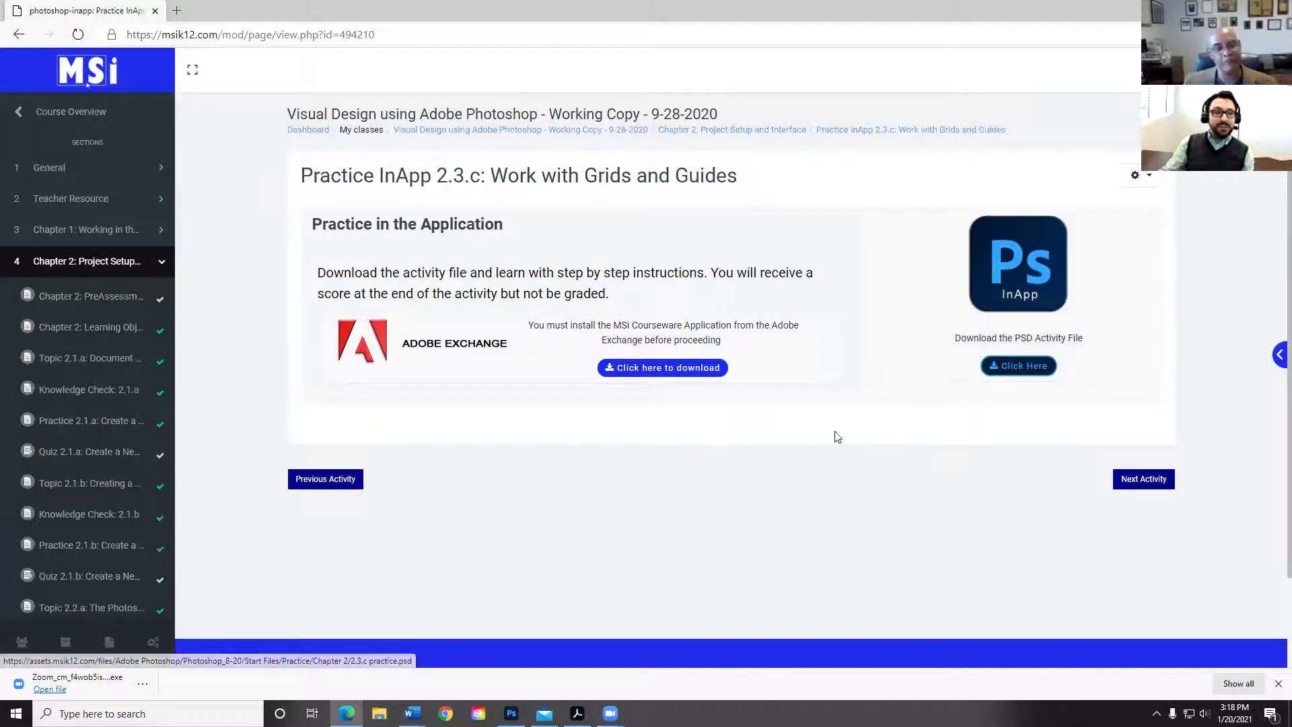
- Download the PSD activity file, open it in Photoshop and close the older 2.3.c practice (4).psd
{"action": "left_click", "coordinate": [993, 368]}
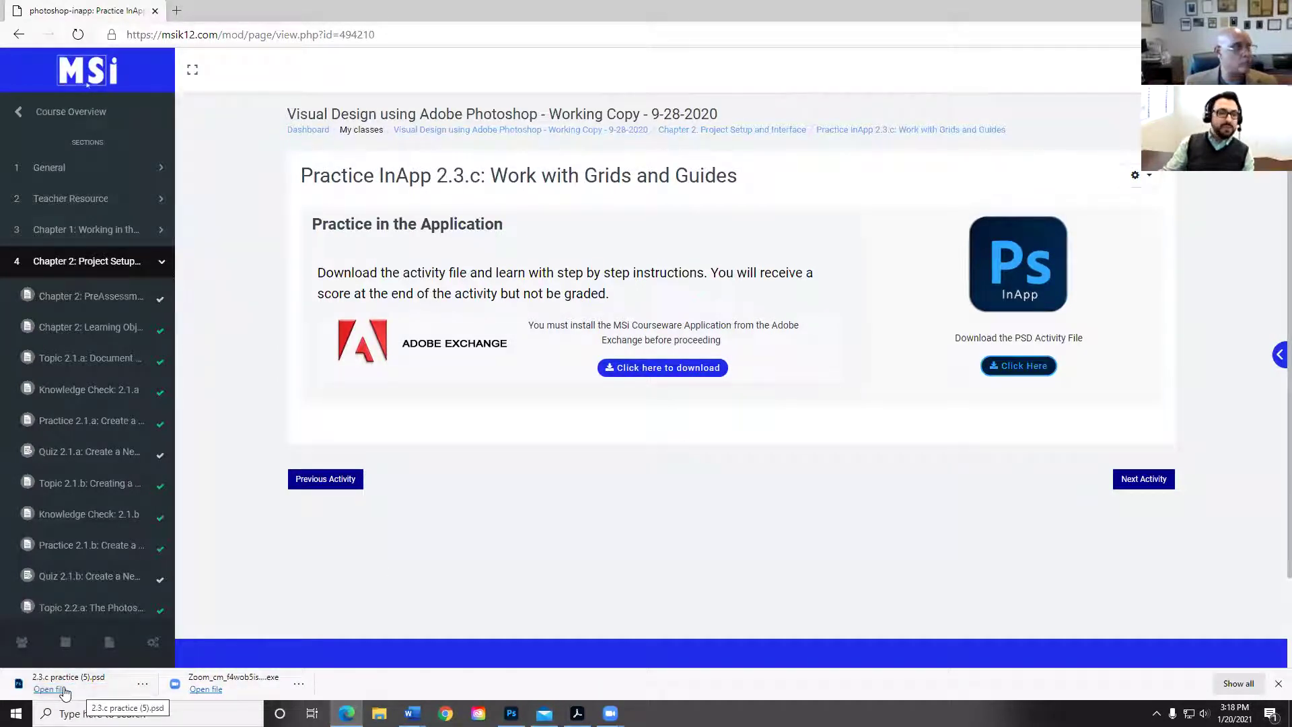
{"action": "left_click", "coordinate": [49, 690]}
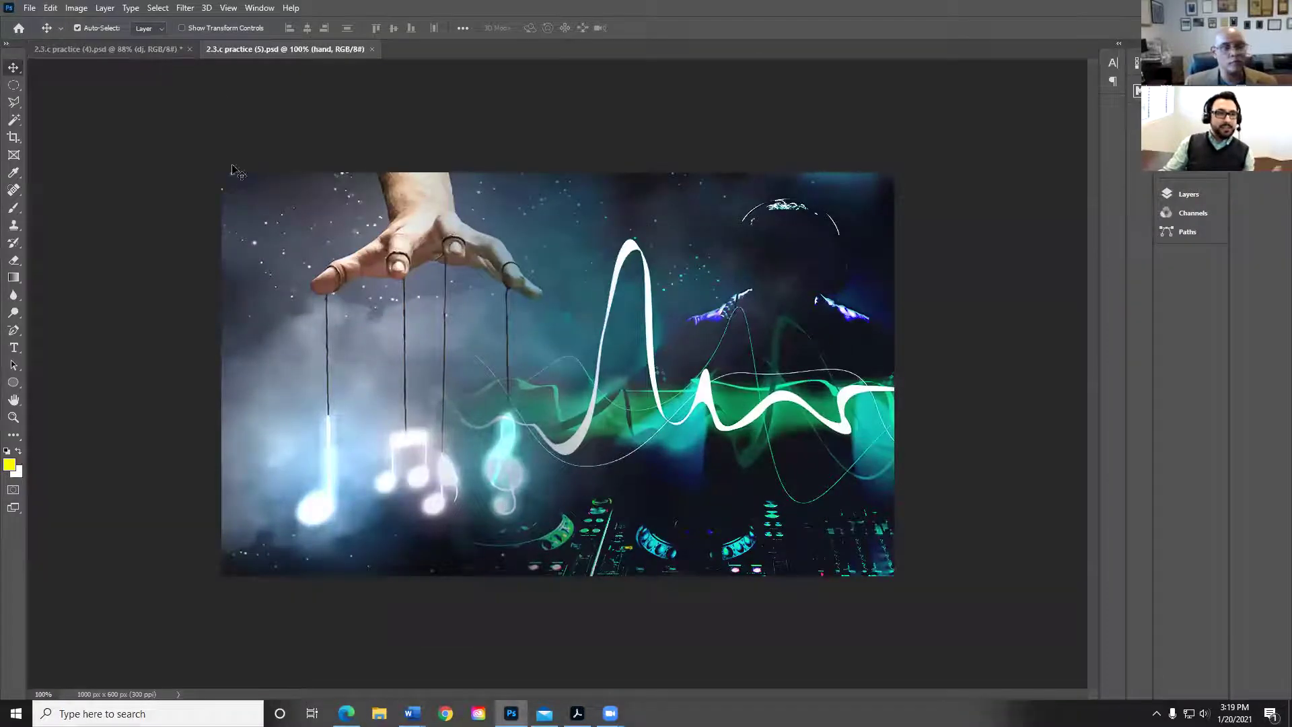
{"action": "left_click", "coordinate": [191, 49]}
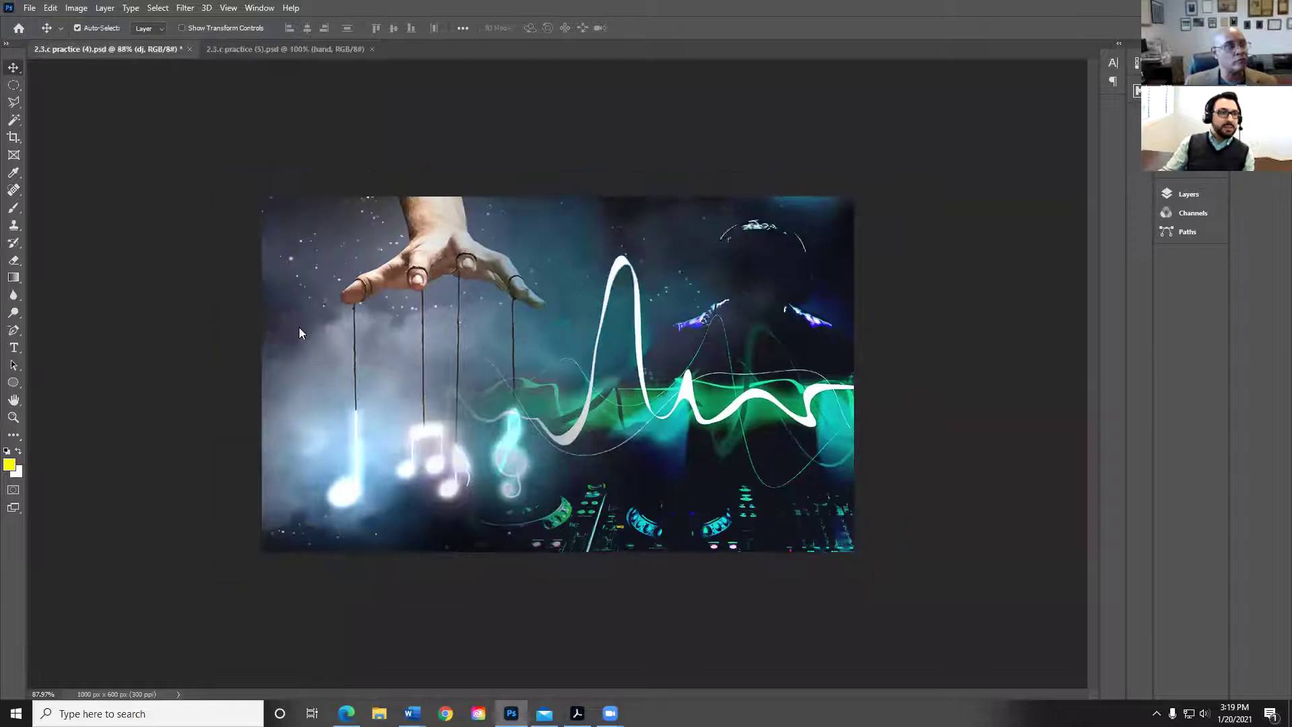
{"action": "left_click", "coordinate": [653, 268]}
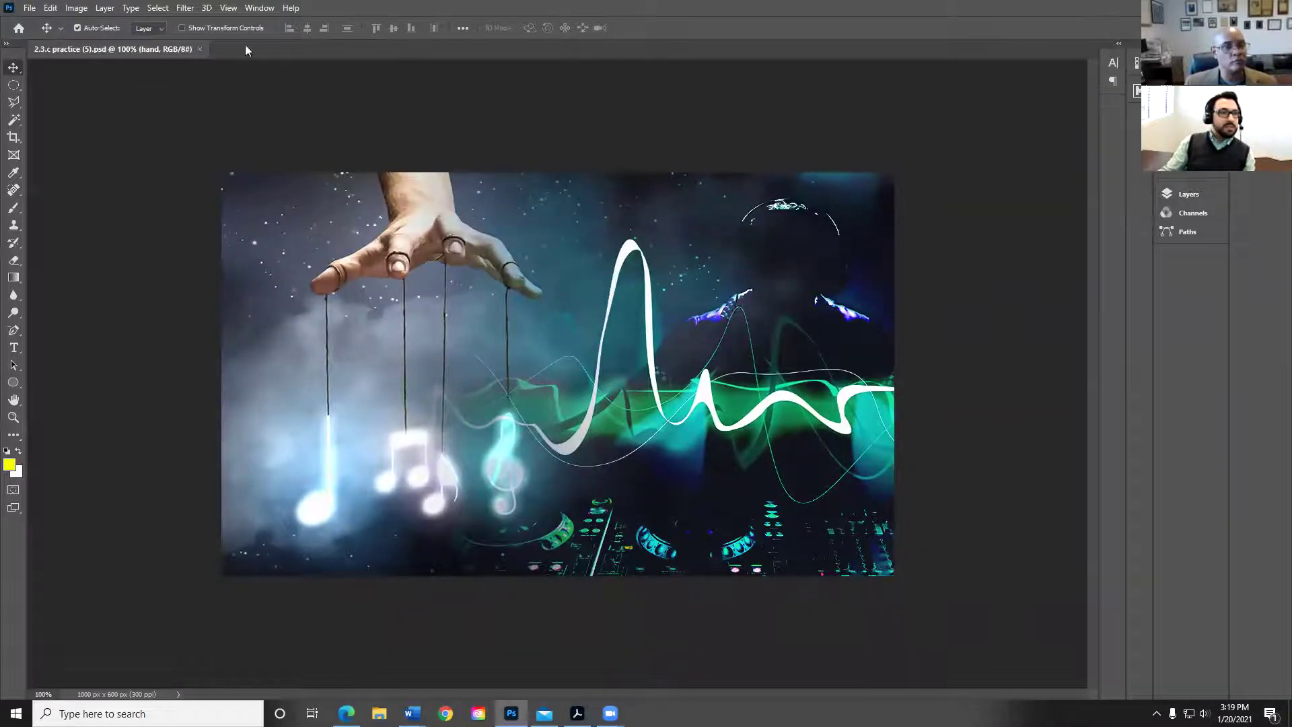
- Open the MSi Courseware DEV extension and review the required tasks and steps for Practice 2.3.c
{"action": "left_click", "coordinate": [258, 8]}
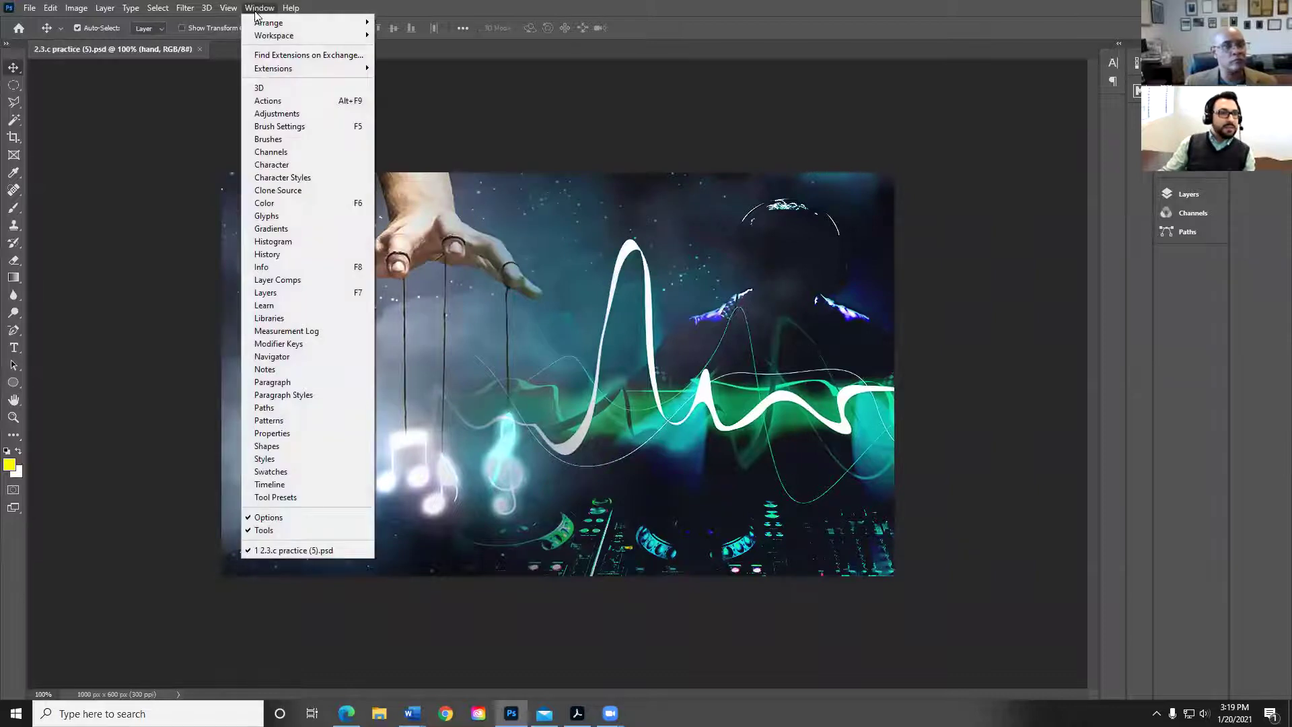
{"action": "mouse_move", "coordinate": [281, 71]}
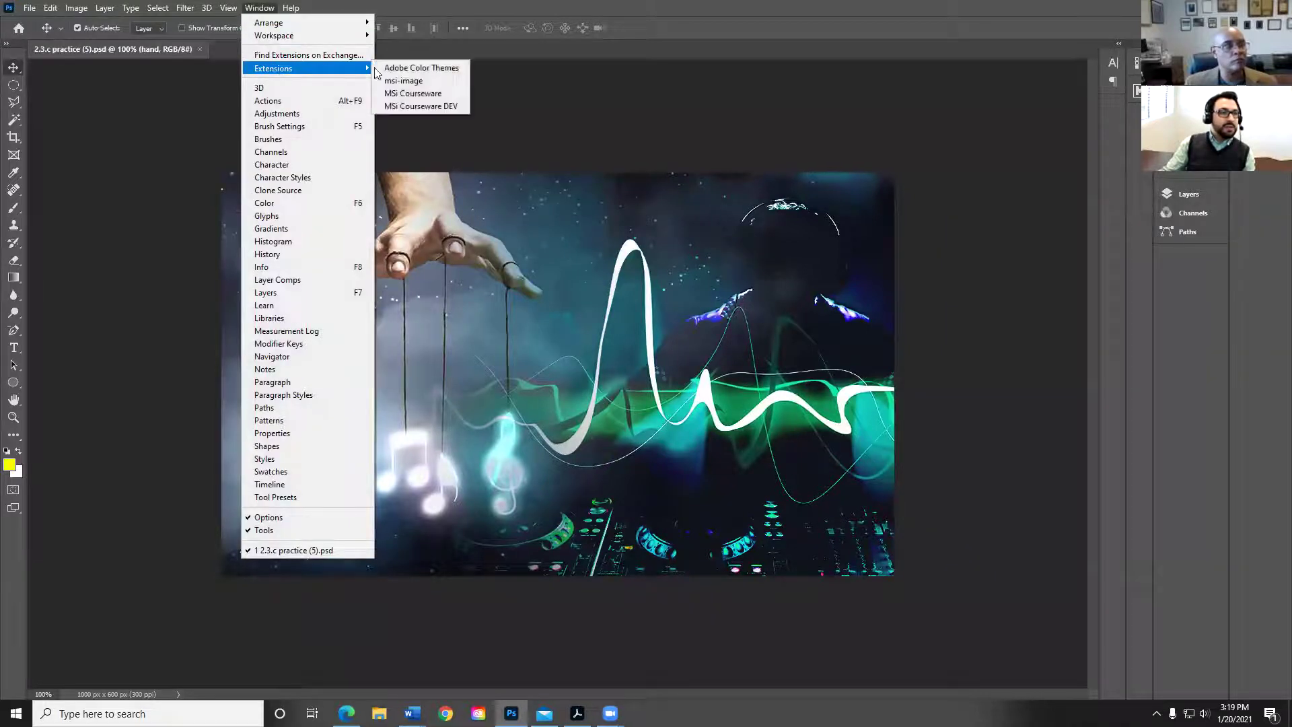
{"action": "left_click", "coordinate": [405, 106]}
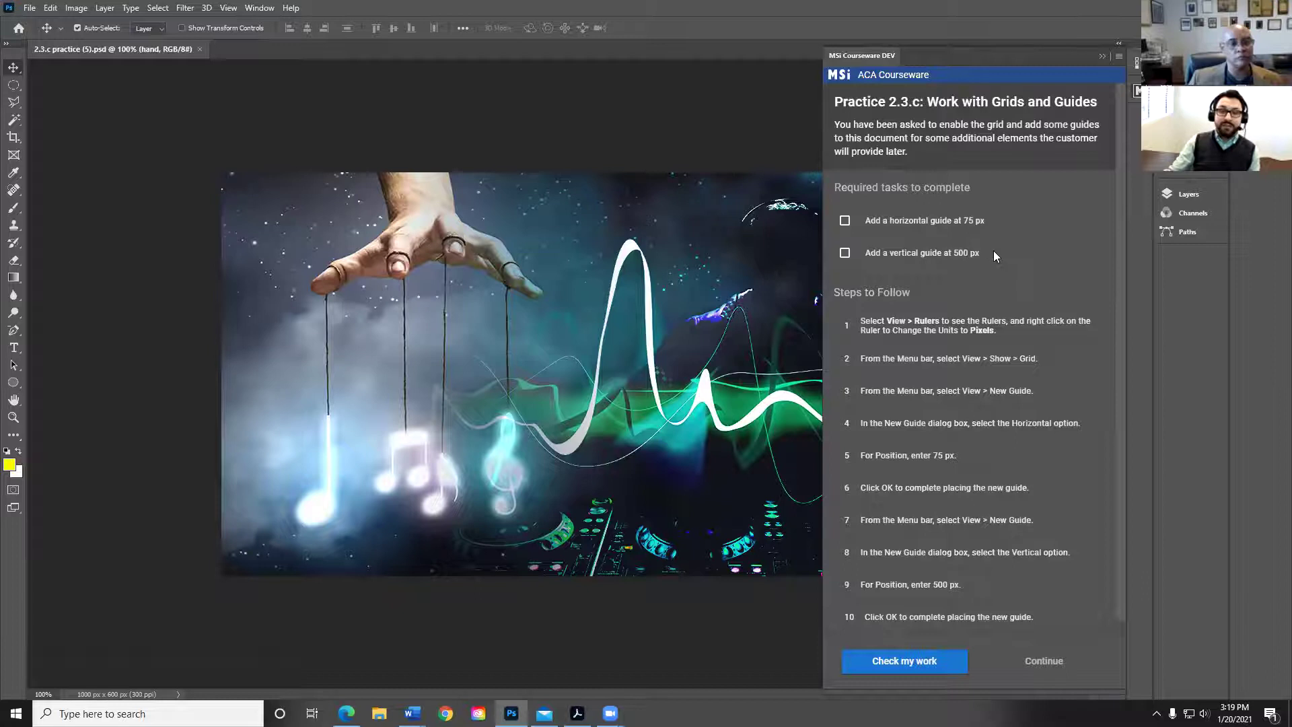
{"action": "scroll", "coordinate": [986, 259], "scroll_direction": "down", "scroll_amount": 1}
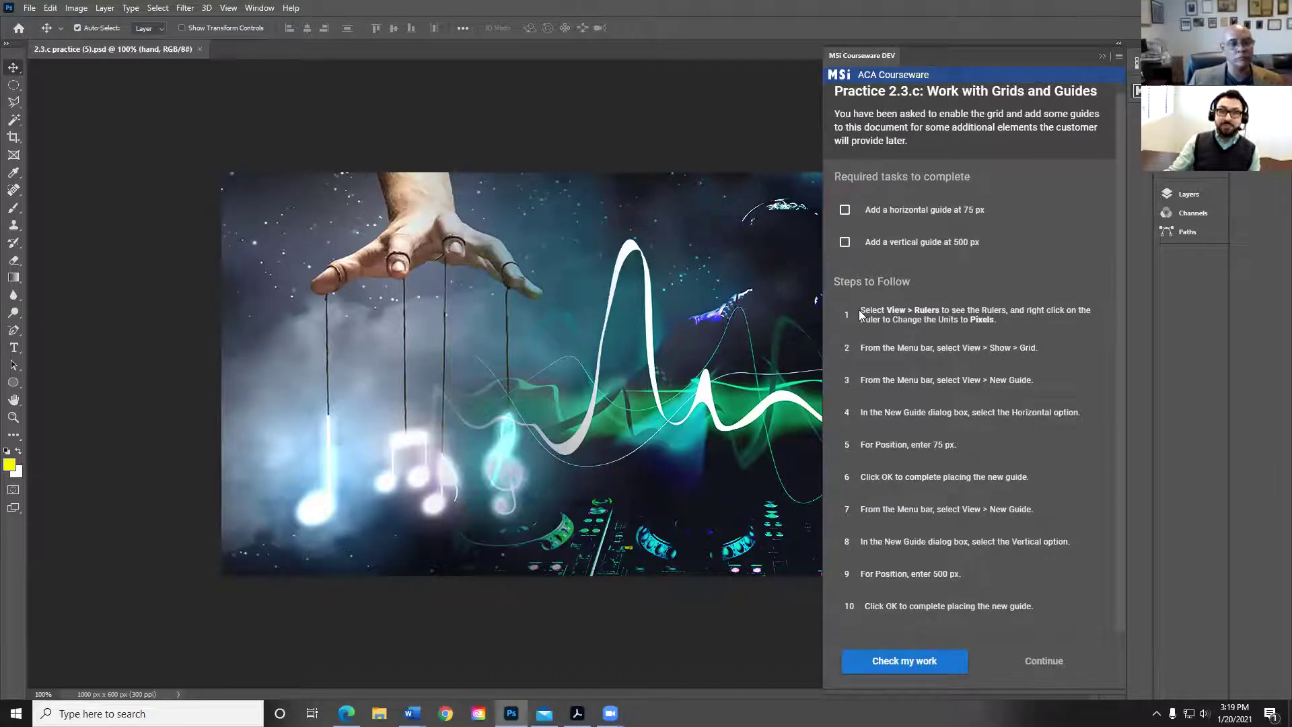
- Show the rulers on the practice document and set their units to Pixels
{"action": "left_click", "coordinate": [228, 9]}
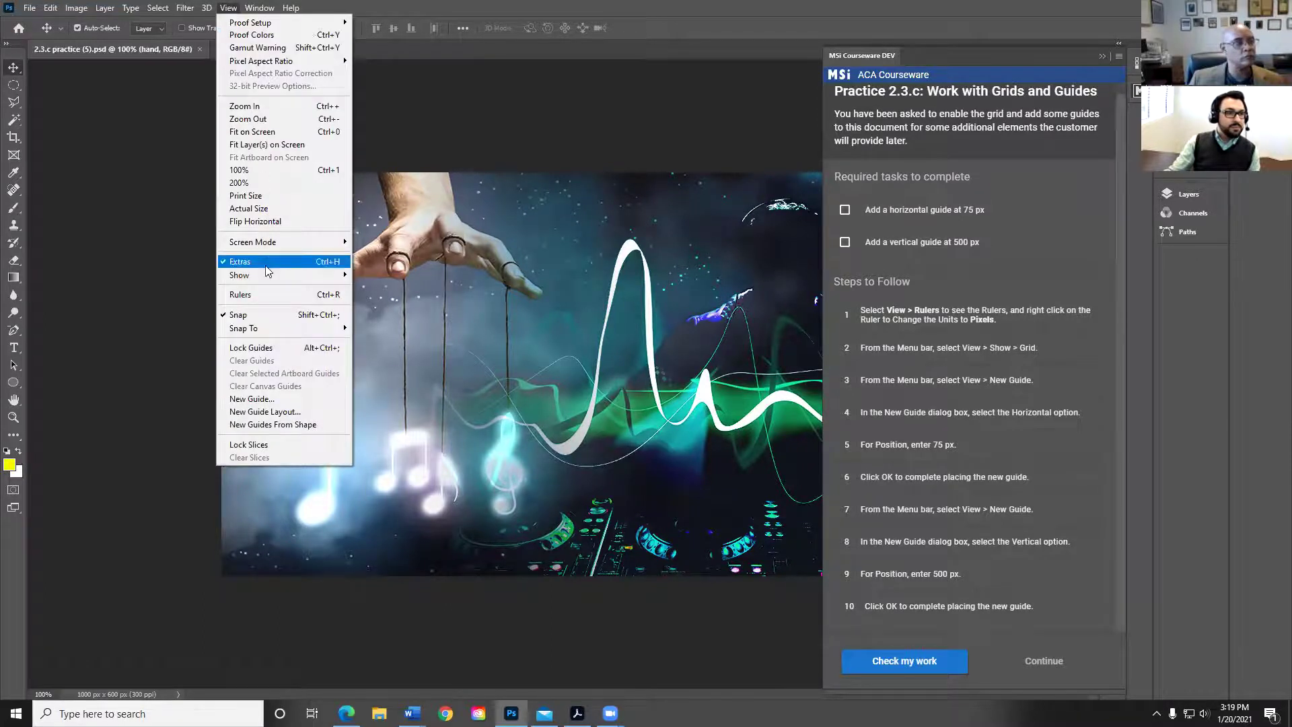
{"action": "left_click", "coordinate": [269, 294]}
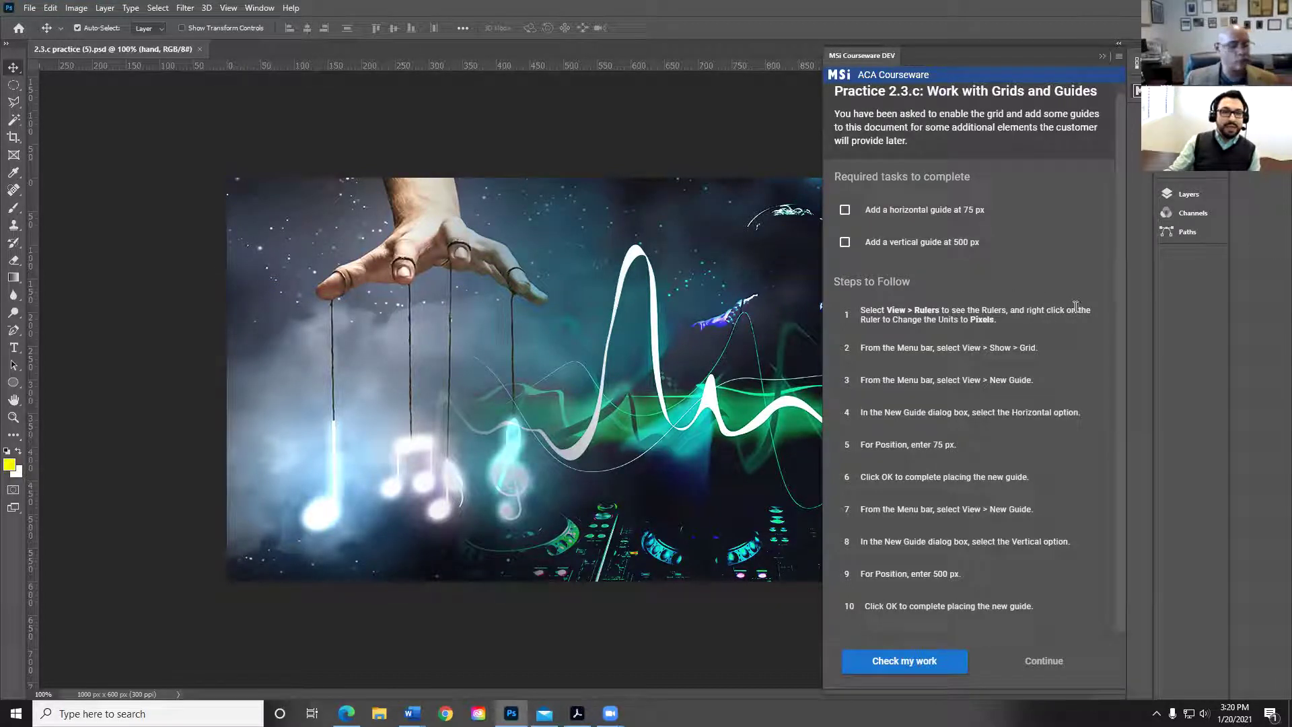
{"action": "right_click", "coordinate": [535, 67]}
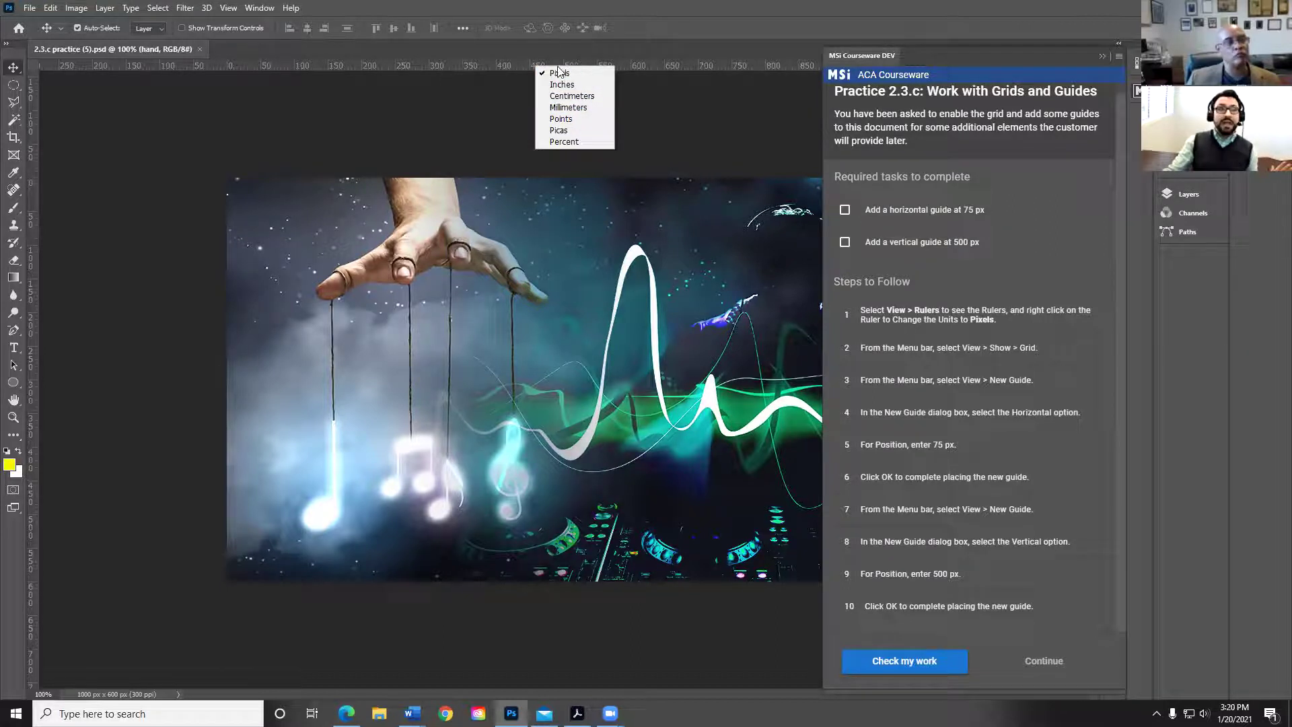
{"action": "left_click", "coordinate": [559, 73]}
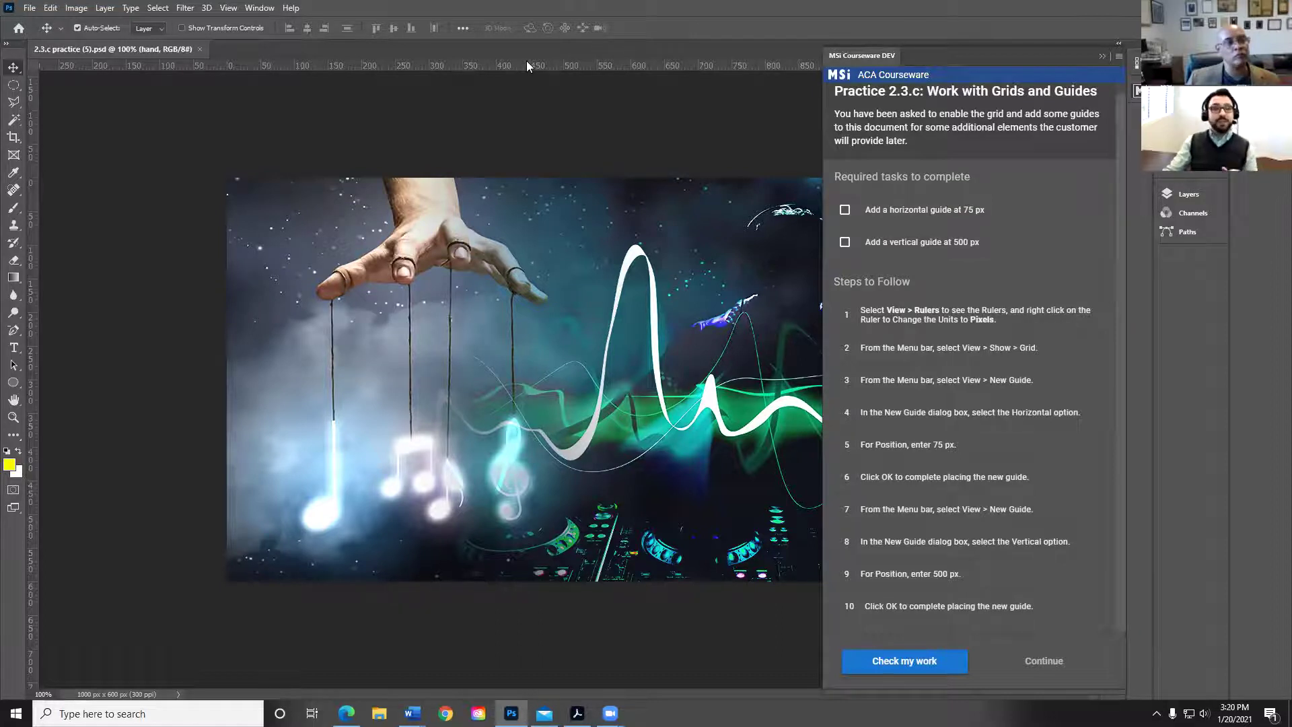
{"action": "right_click", "coordinate": [547, 65]}
{"action": "left_click", "coordinate": [564, 72]}
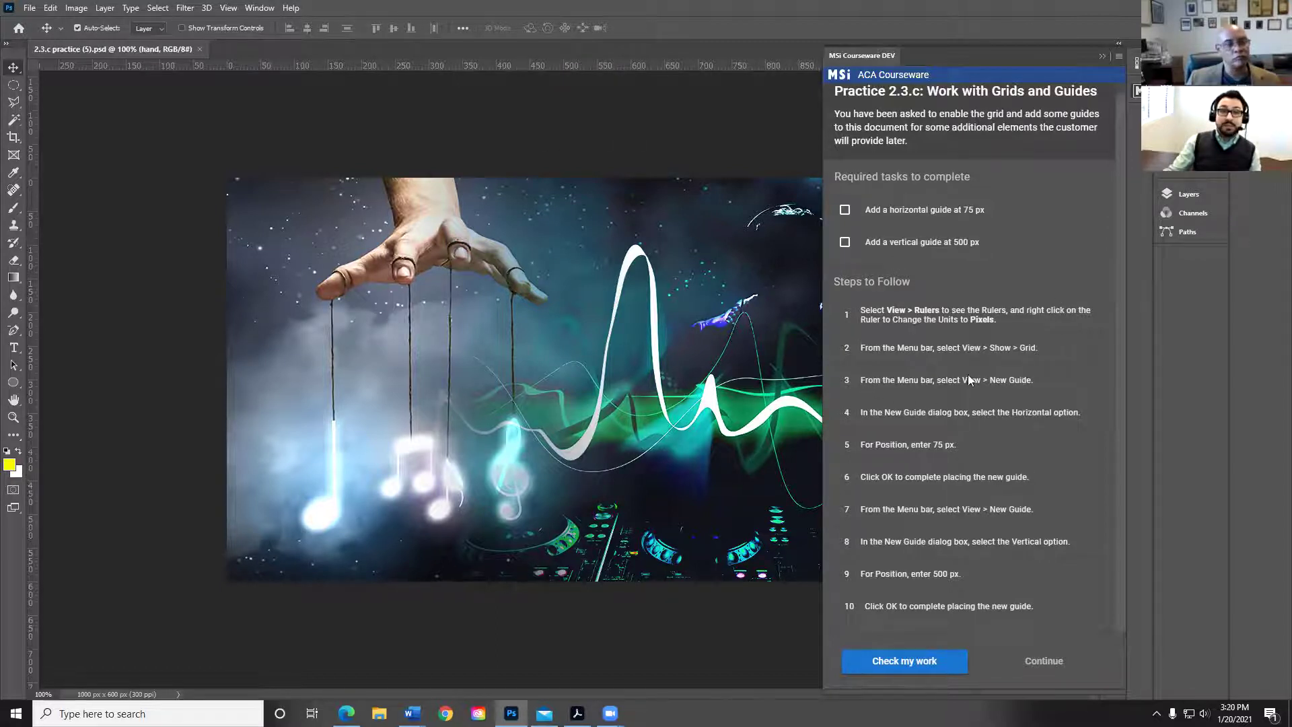
- Add a new horizontal guide at 75 px to the practice document
{"action": "left_click", "coordinate": [228, 7]}
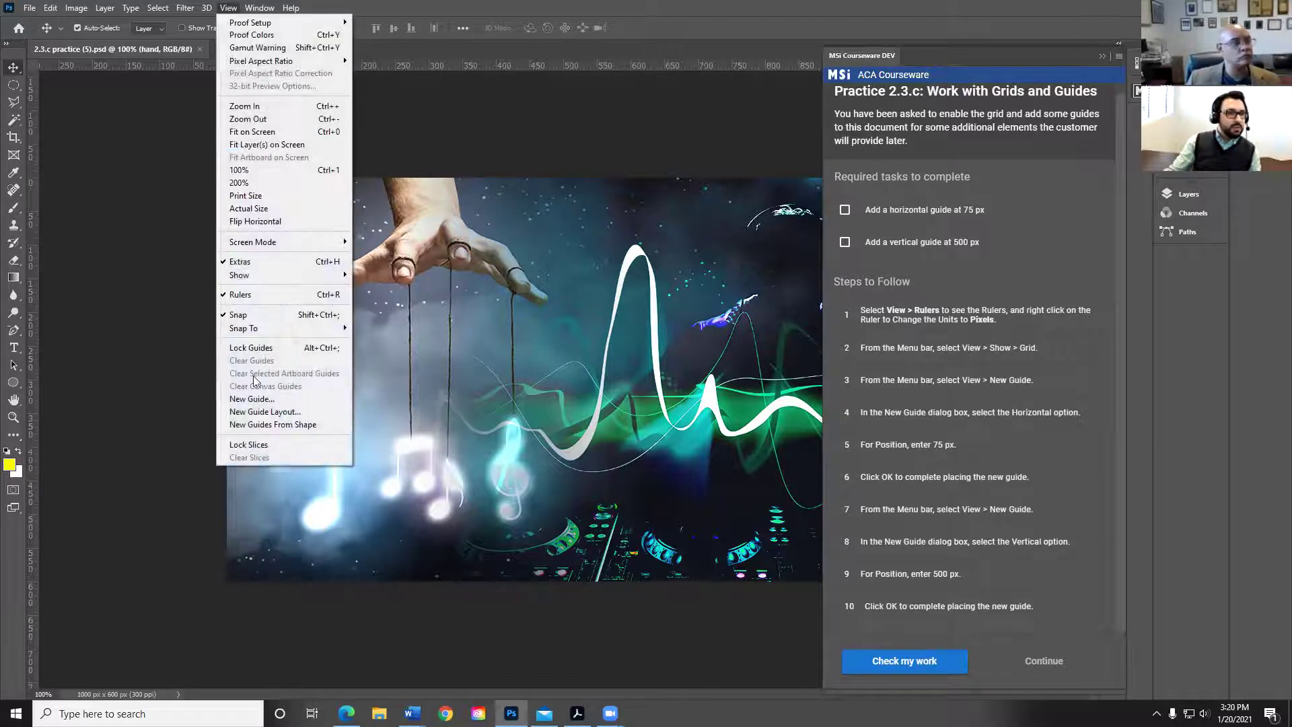
{"action": "left_click", "coordinate": [253, 398]}
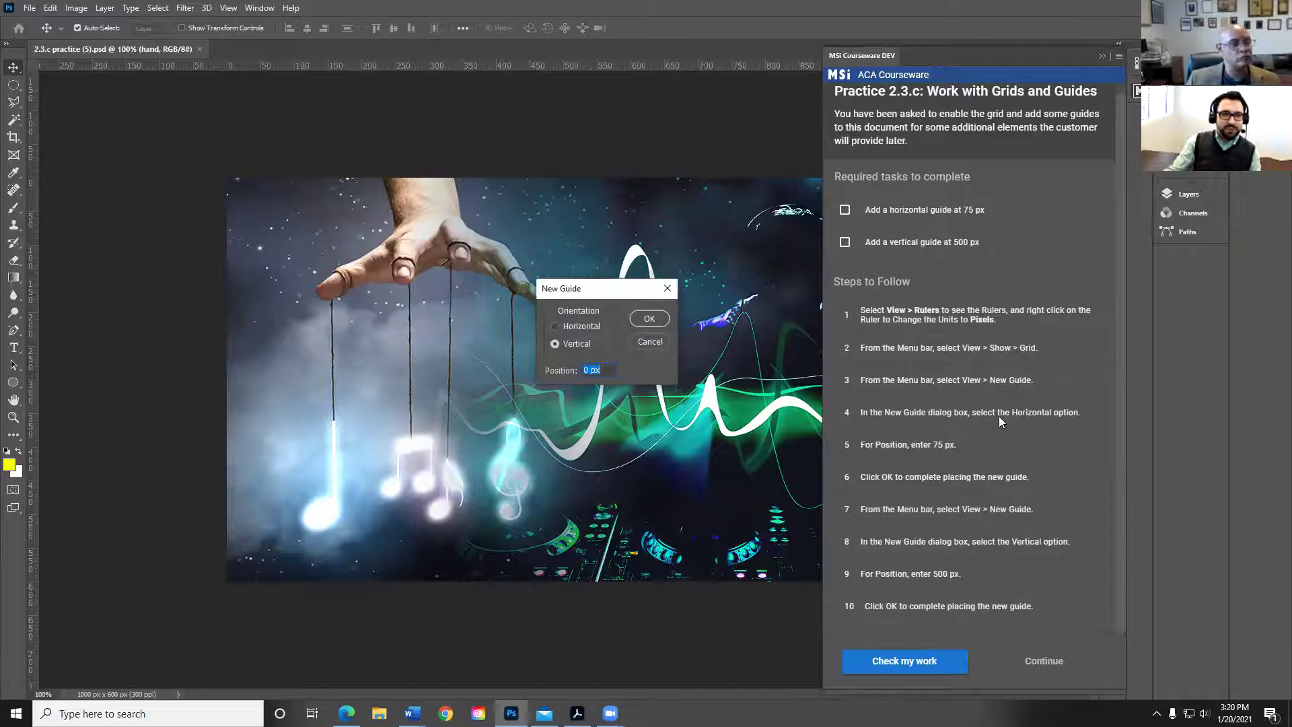
{"action": "left_click", "coordinate": [574, 325]}
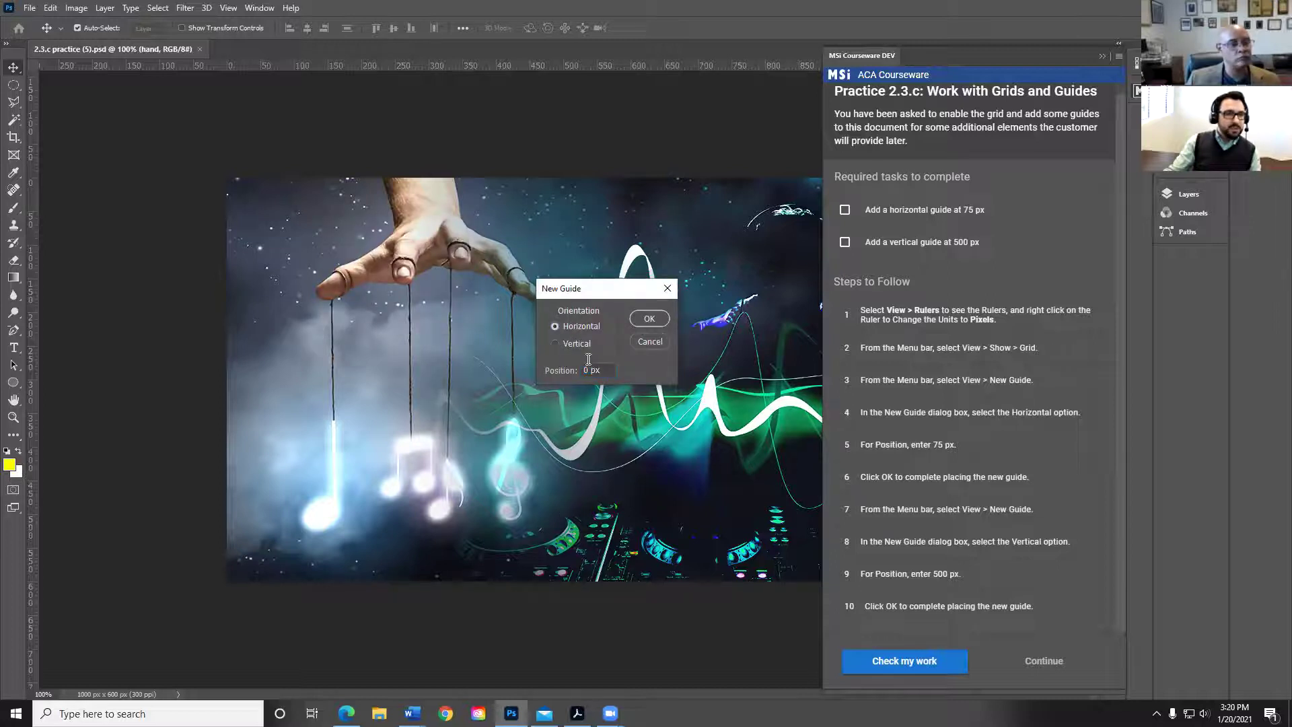
{"action": "type", "text": "75"}
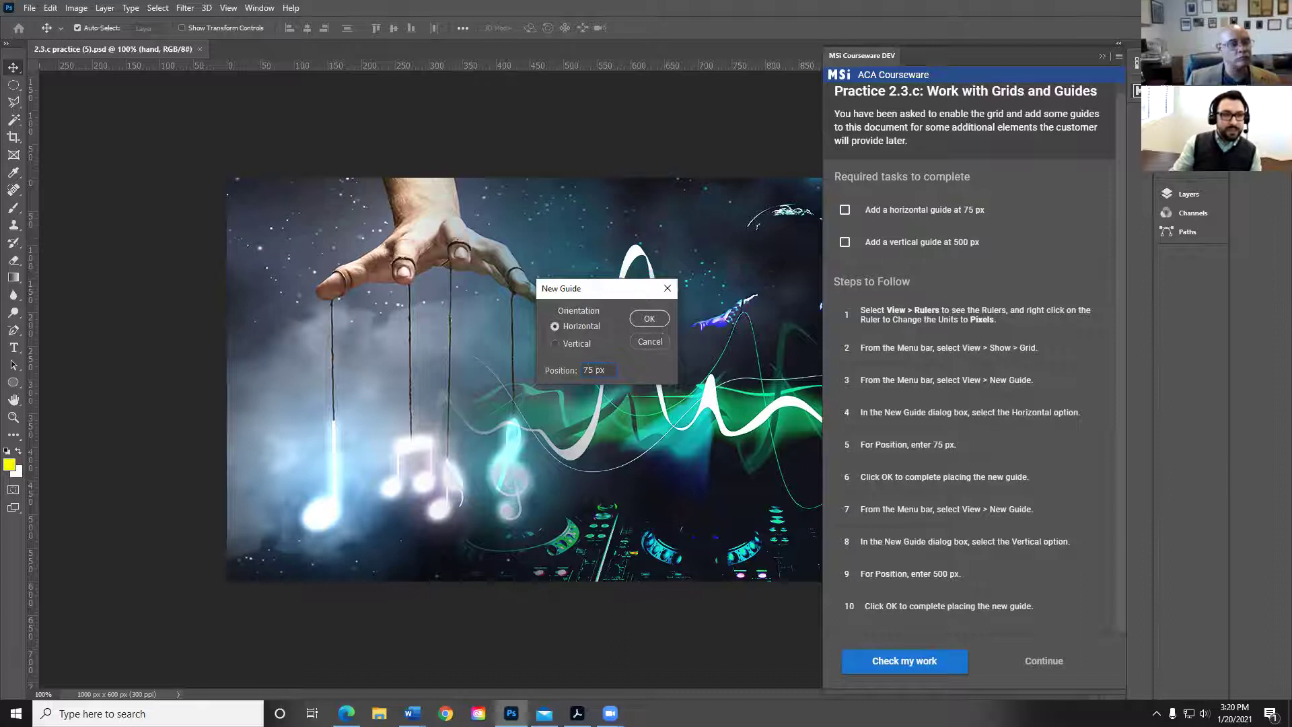
{"action": "left_click", "coordinate": [646, 321]}
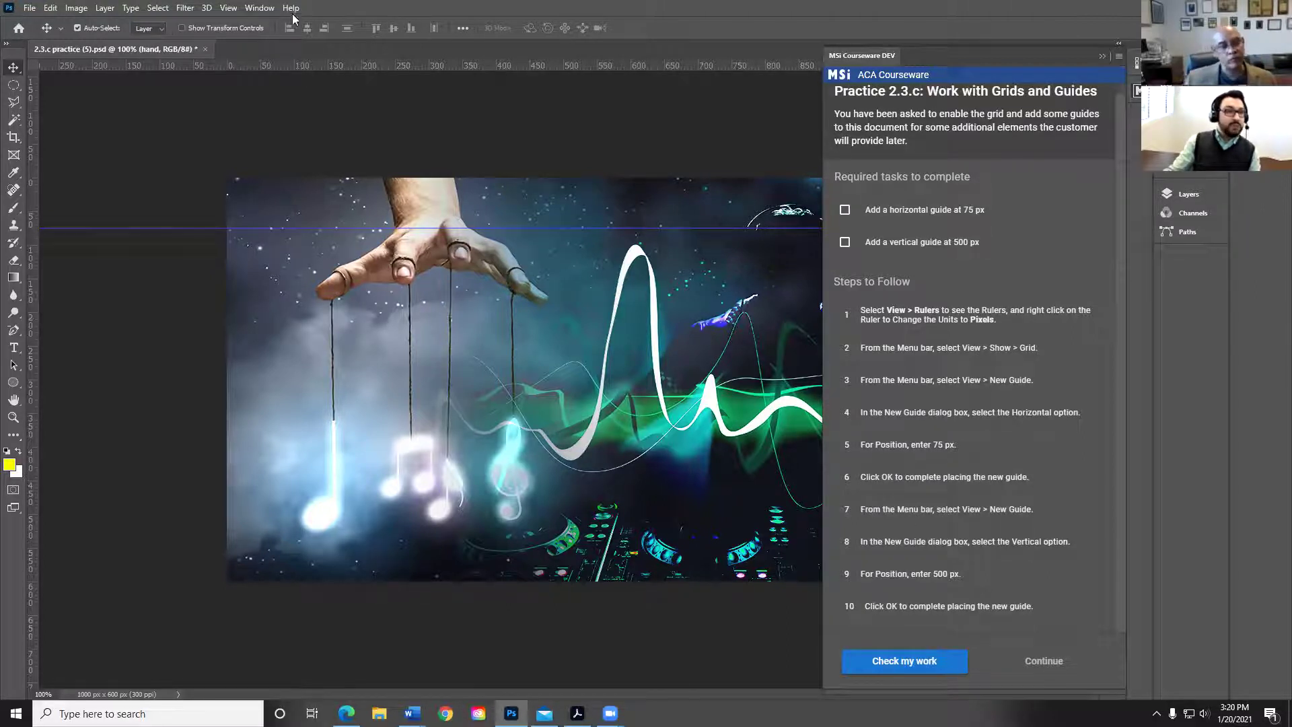
- Add a new vertical guide at 500 px to the practice document
{"action": "left_click", "coordinate": [228, 8]}
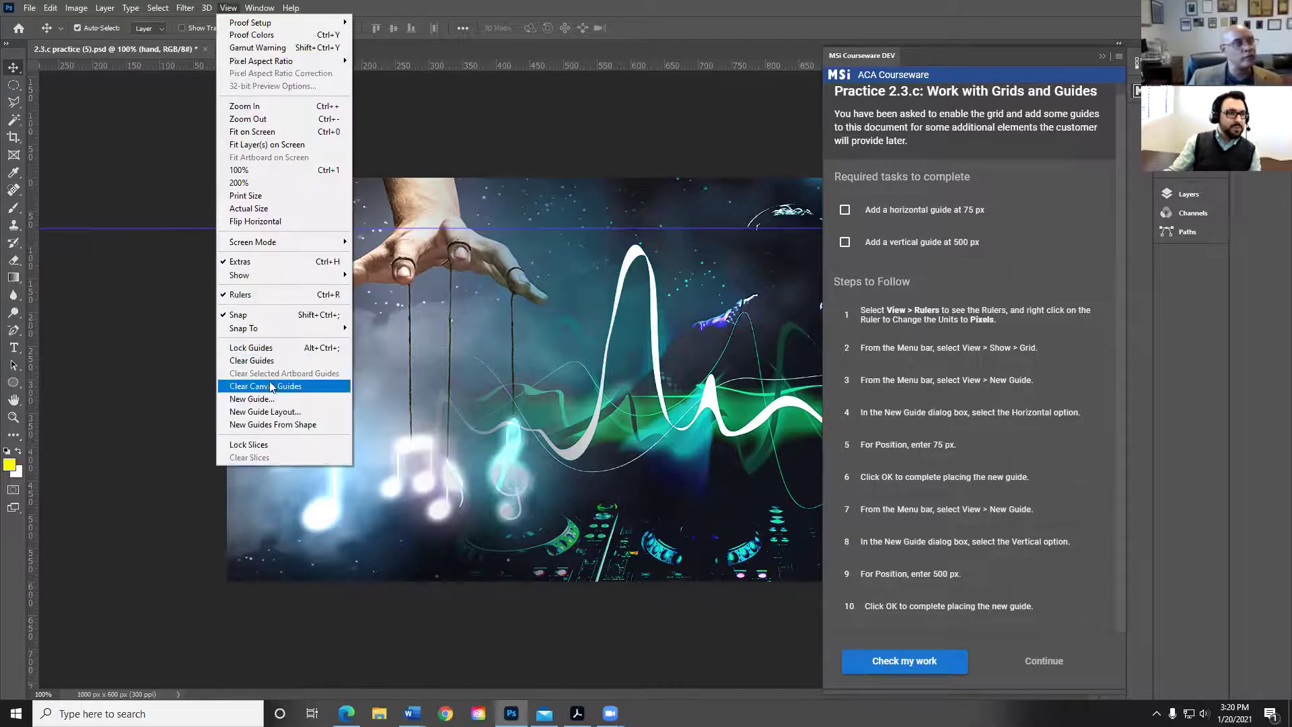
{"action": "left_click", "coordinate": [252, 399]}
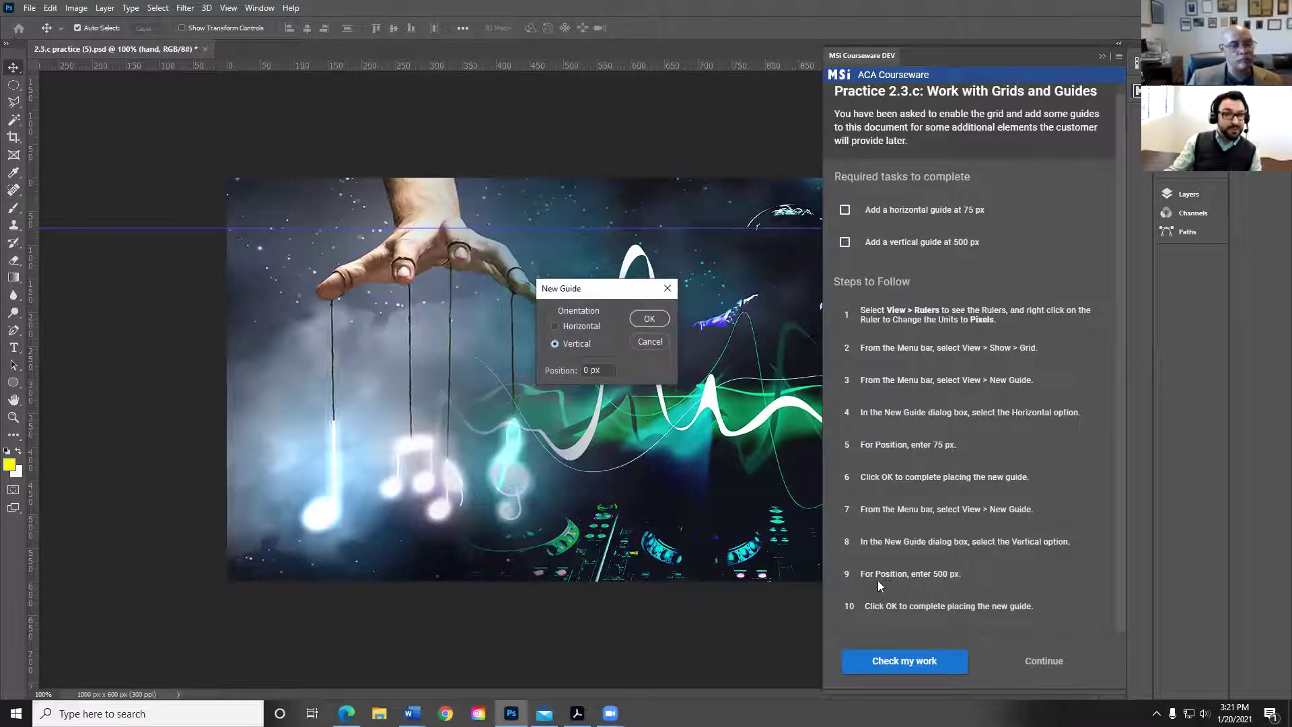
{"action": "left_click", "coordinate": [583, 370]}
{"action": "type", "text": "500"}
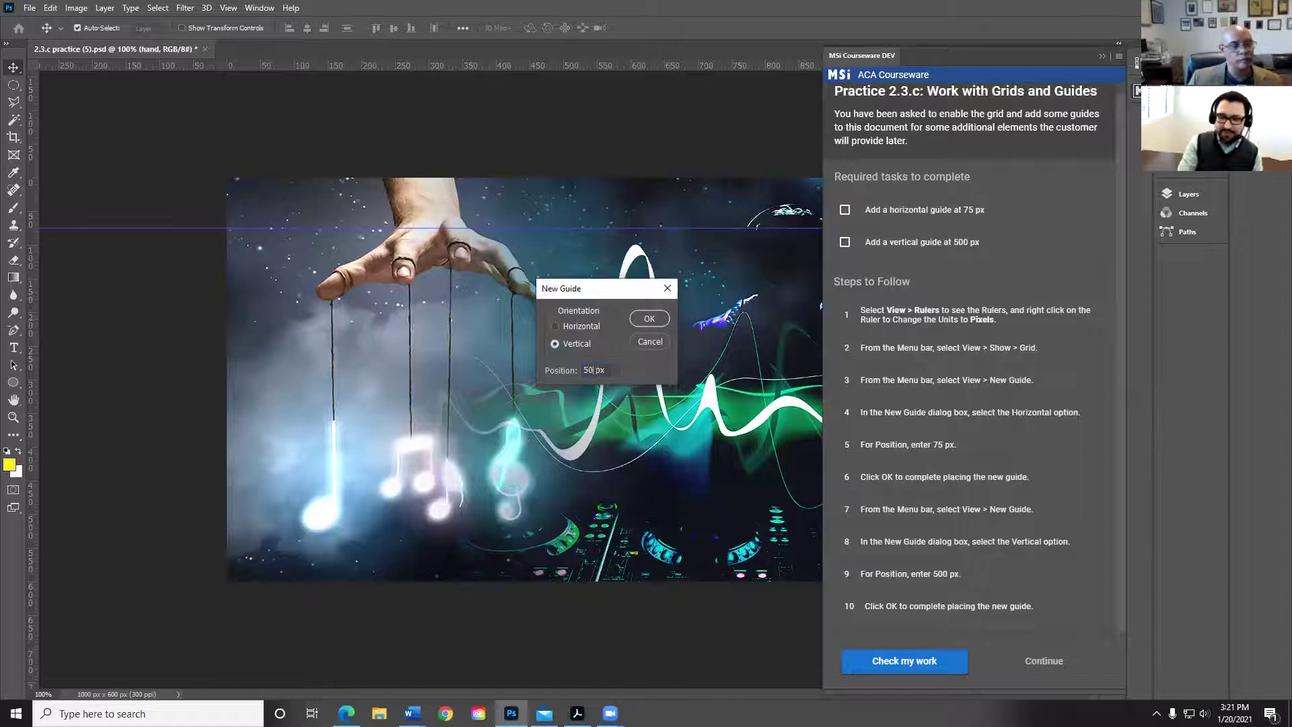
{"action": "left_click", "coordinate": [643, 318]}
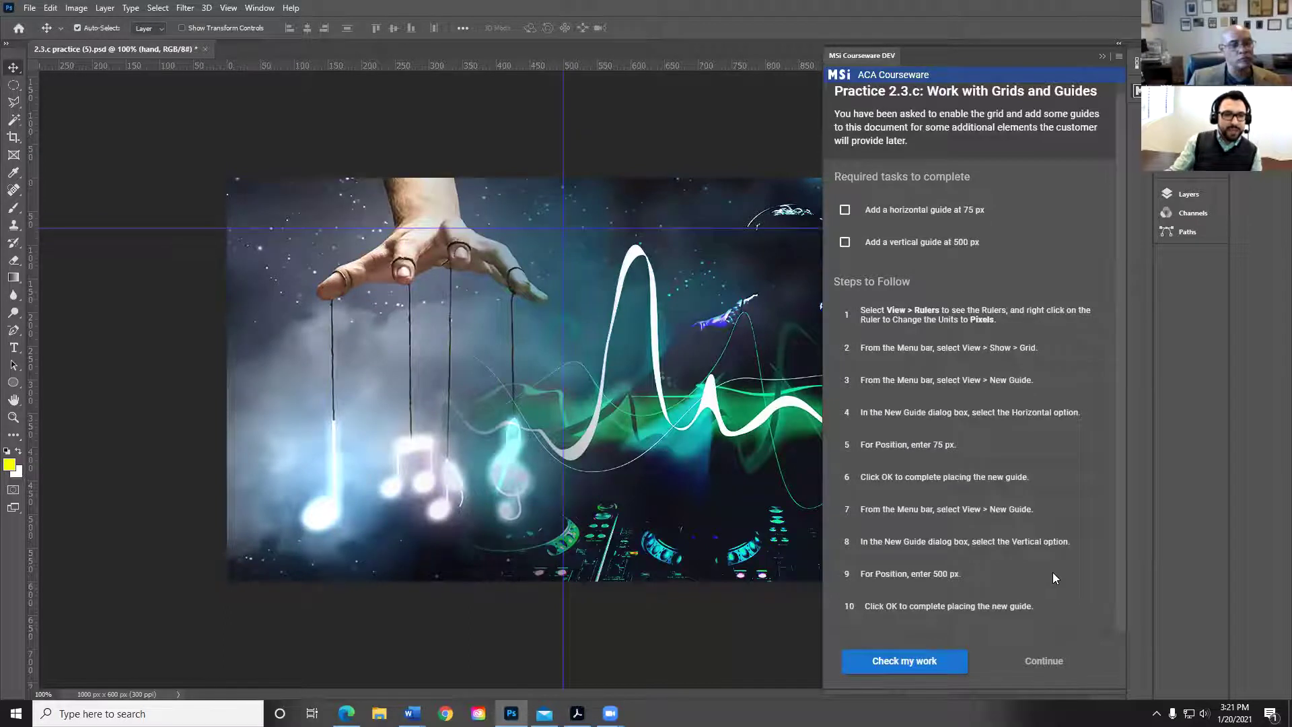
- Show the grid over the practice document and submit the work for checking
{"action": "scroll", "coordinate": [943, 408], "scroll_direction": "up", "scroll_amount": 1}
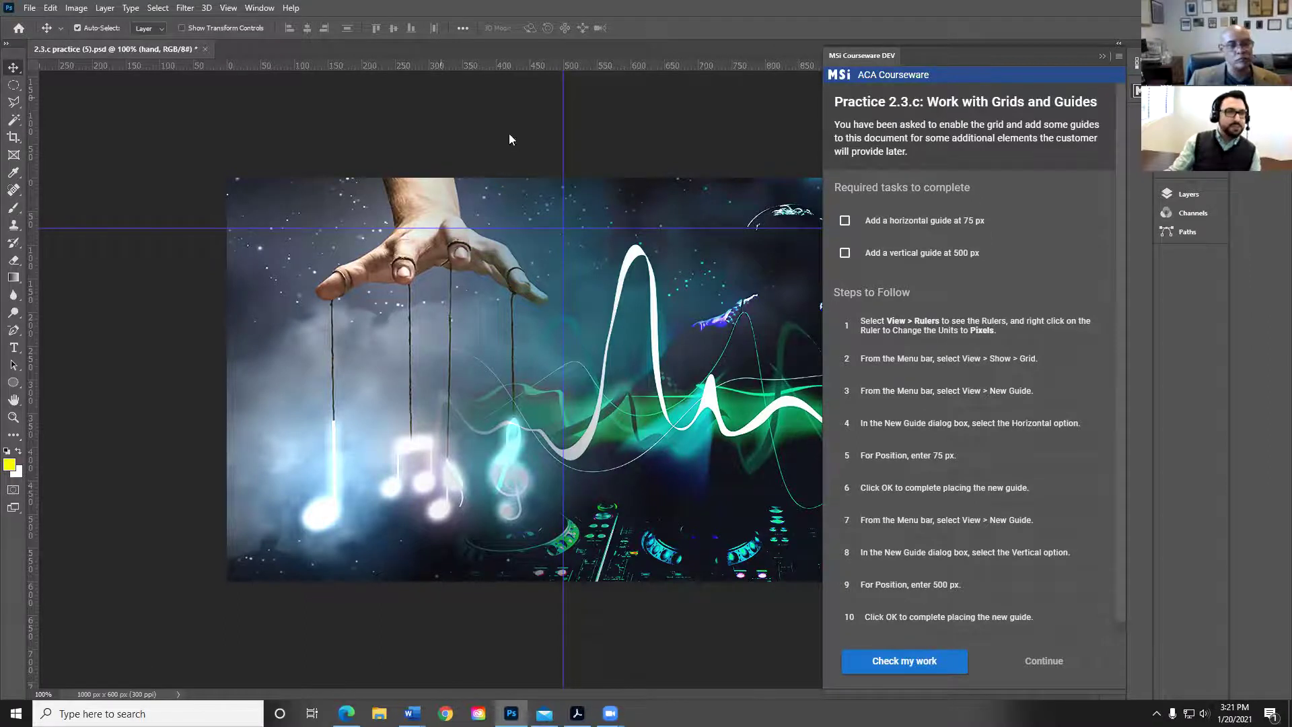
{"action": "left_click", "coordinate": [230, 7]}
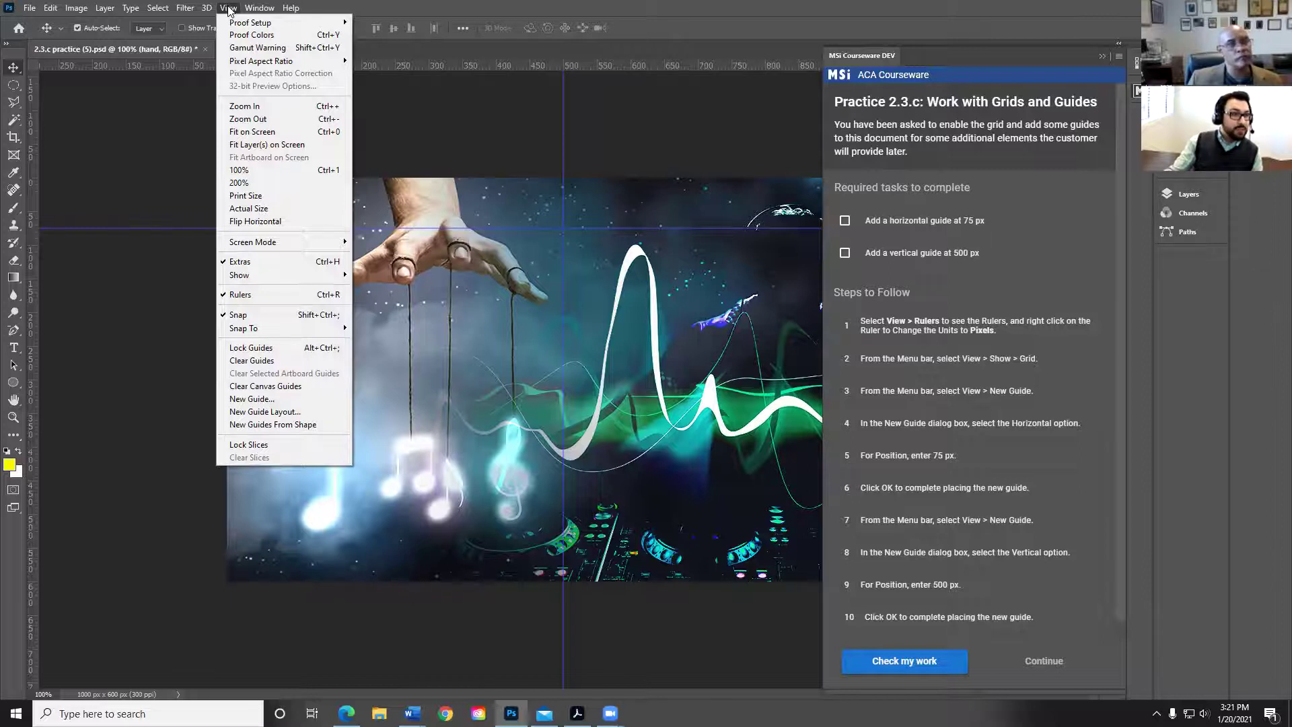
{"action": "mouse_move", "coordinate": [316, 275]}
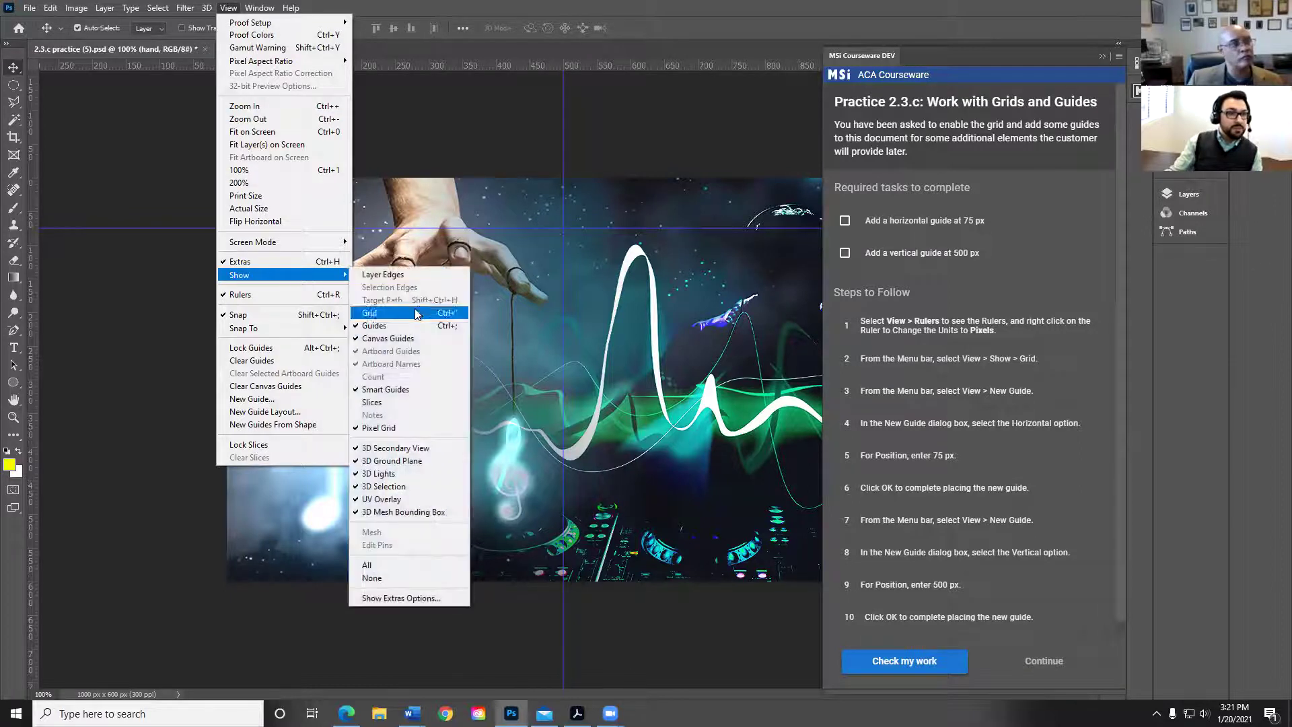
{"action": "left_click", "coordinate": [418, 315]}
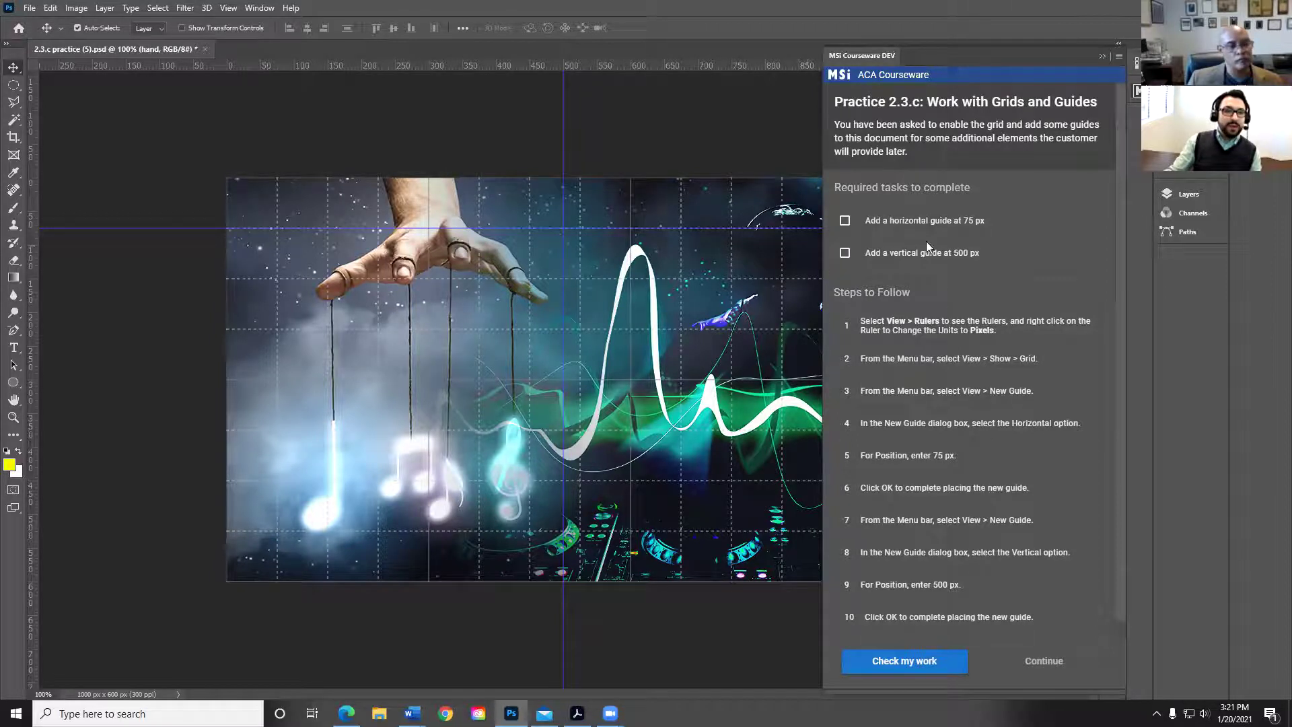
{"action": "left_click", "coordinate": [941, 663]}
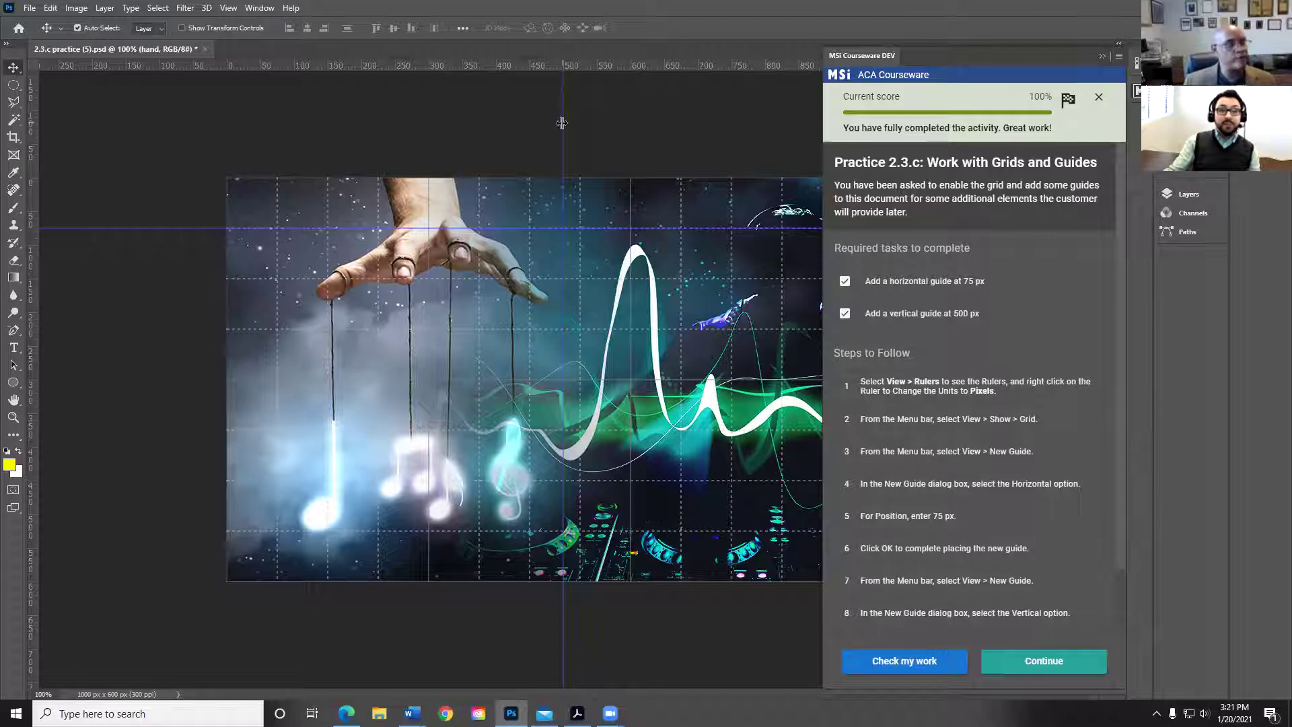
- Move the vertical guide off its 500 px position to about 420 px and check the practice score
{"action": "left_click_drag", "start_coordinate": [563, 121], "coordinate": [509, 107]}
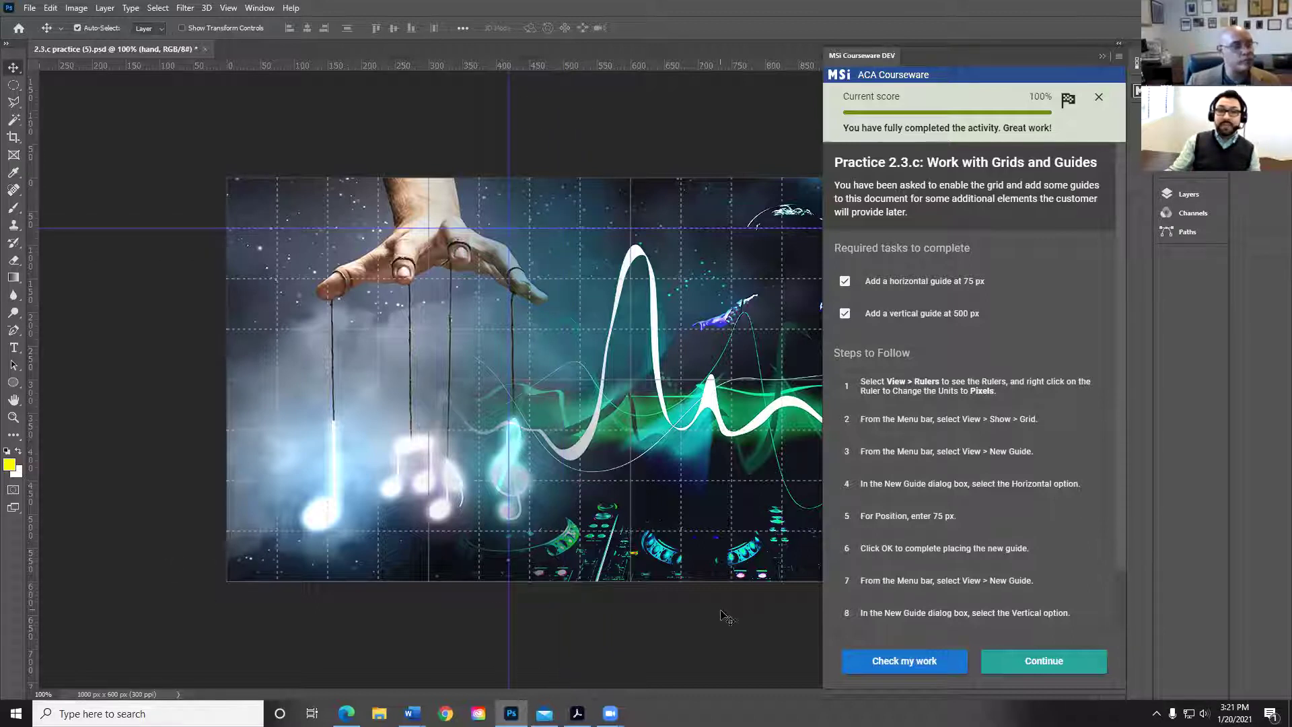
{"action": "left_click", "coordinate": [1100, 99]}
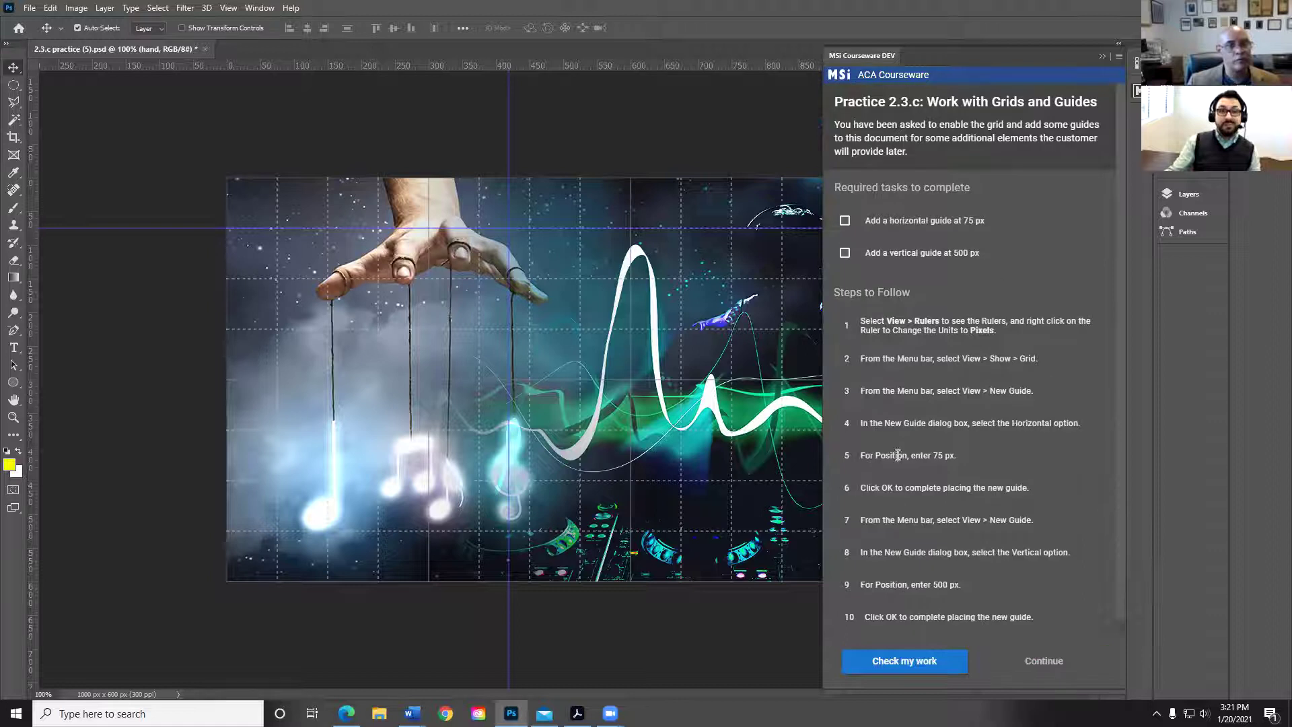
{"action": "left_click", "coordinate": [907, 658]}
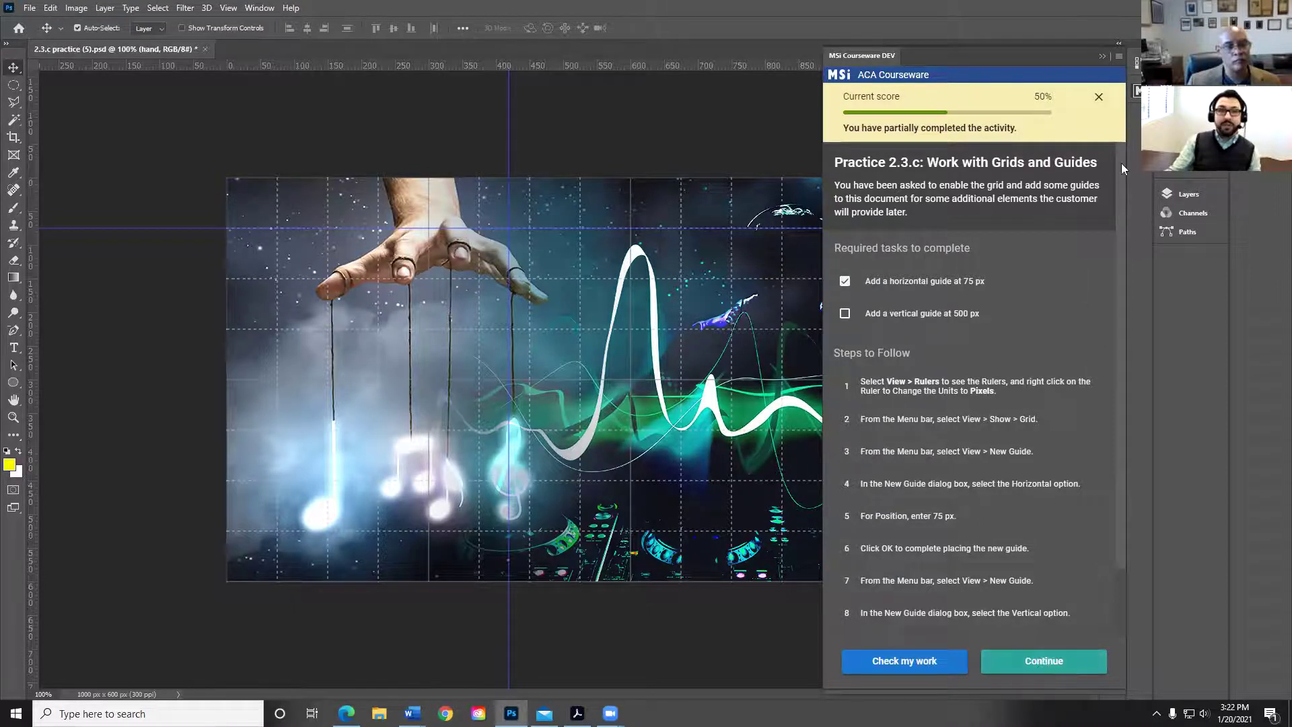
{"action": "left_click", "coordinate": [1098, 98]}
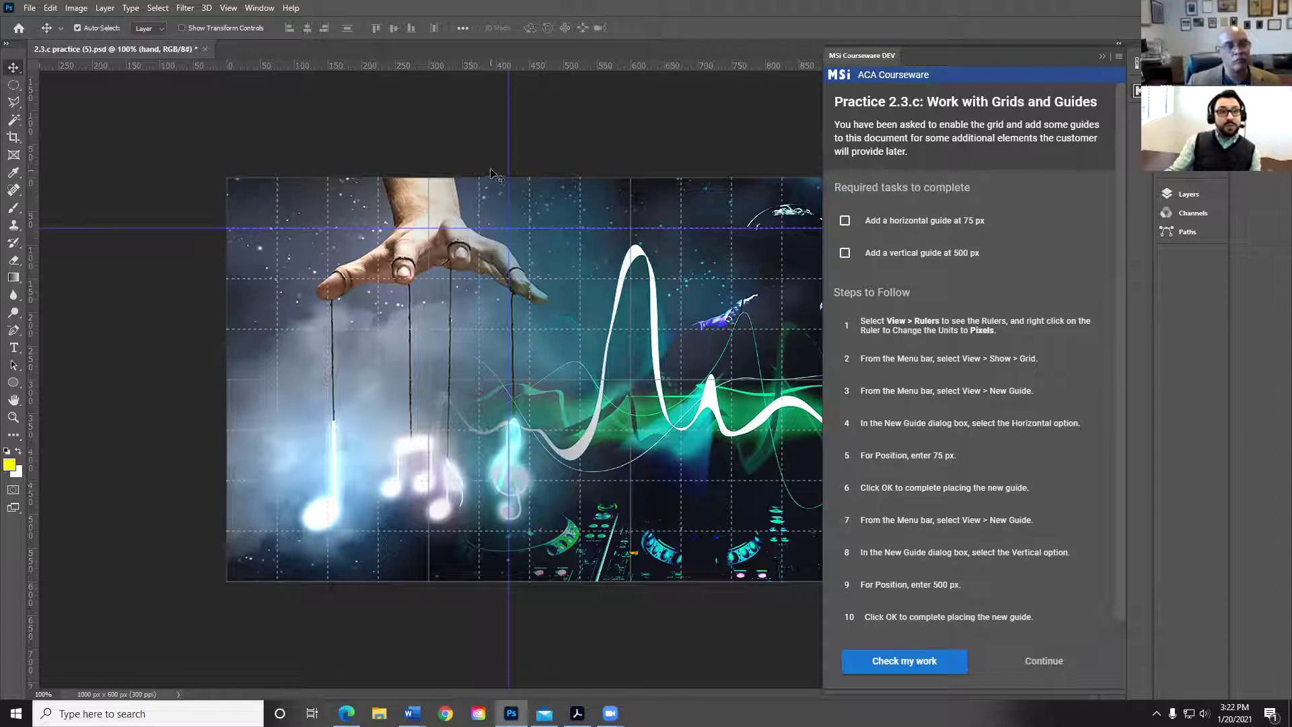
- Shift the vertical guide to about 300 px and clear all canvas guides from the document
{"action": "scroll", "coordinate": [945, 465], "scroll_direction": "down", "scroll_amount": 1}
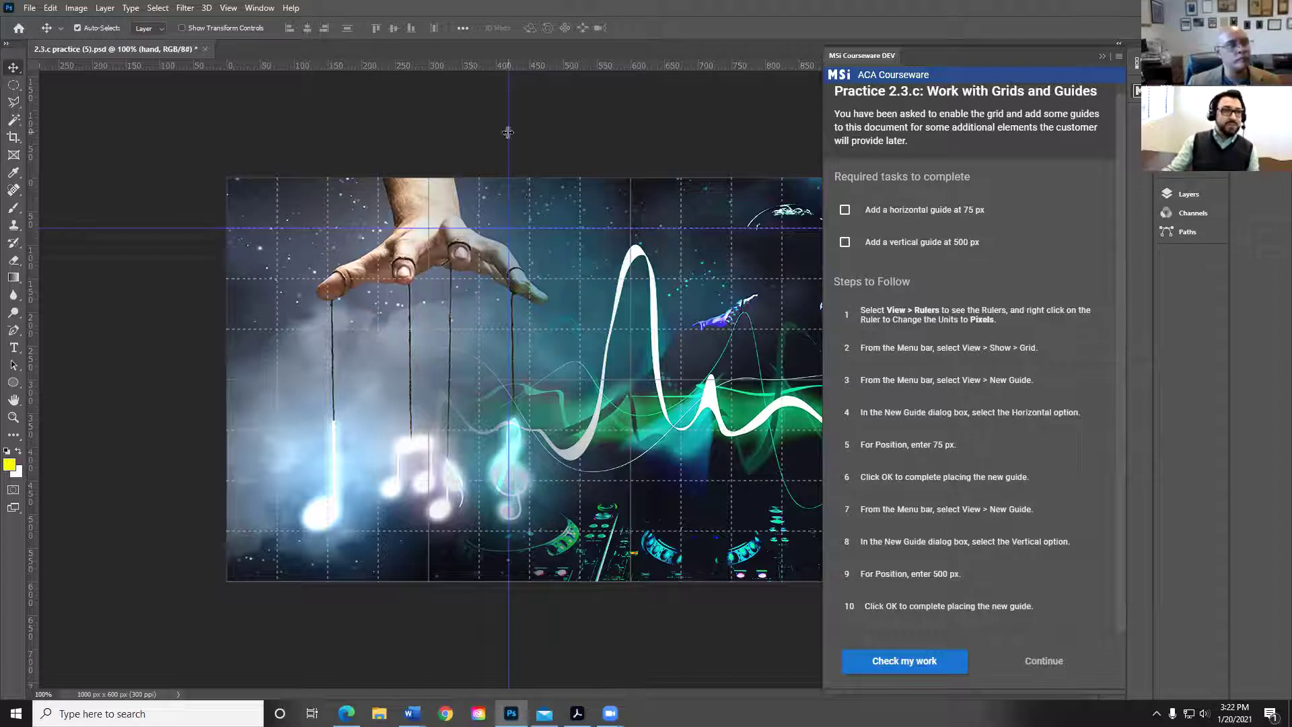
{"action": "left_click_drag", "start_coordinate": [509, 132], "coordinate": [429, 138]}
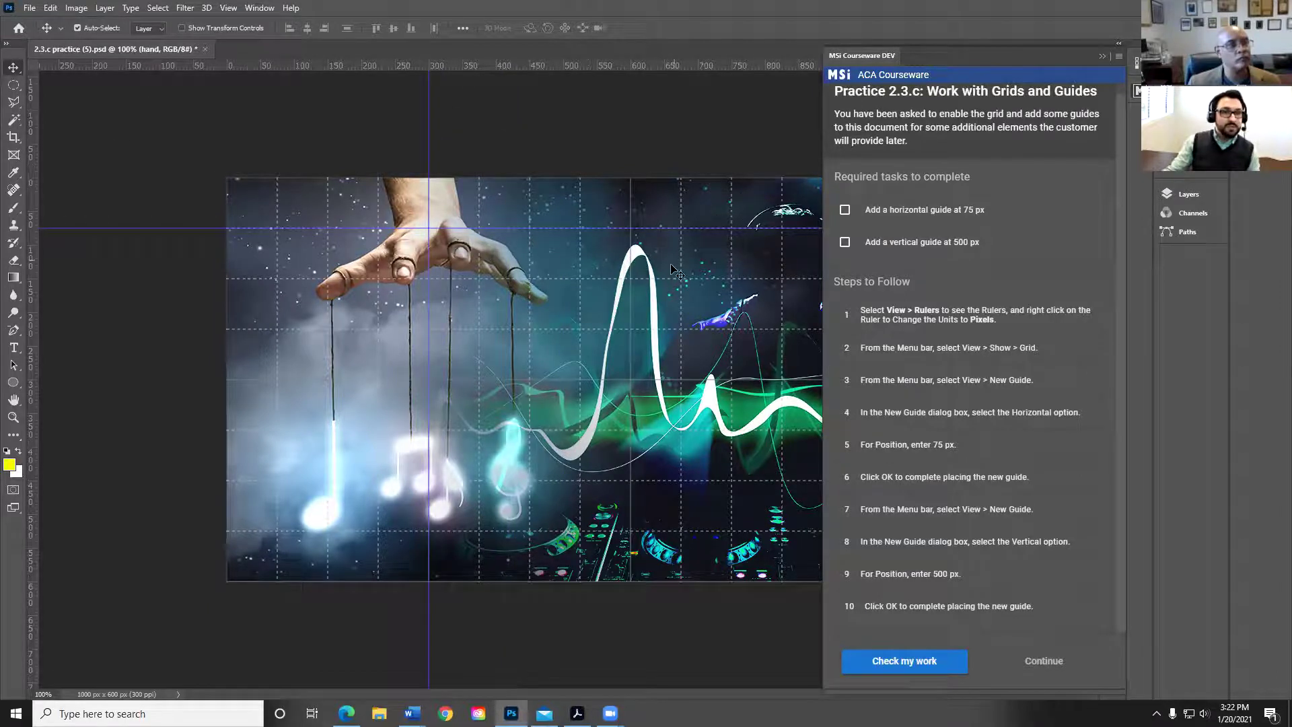
{"action": "left_click", "coordinate": [225, 8]}
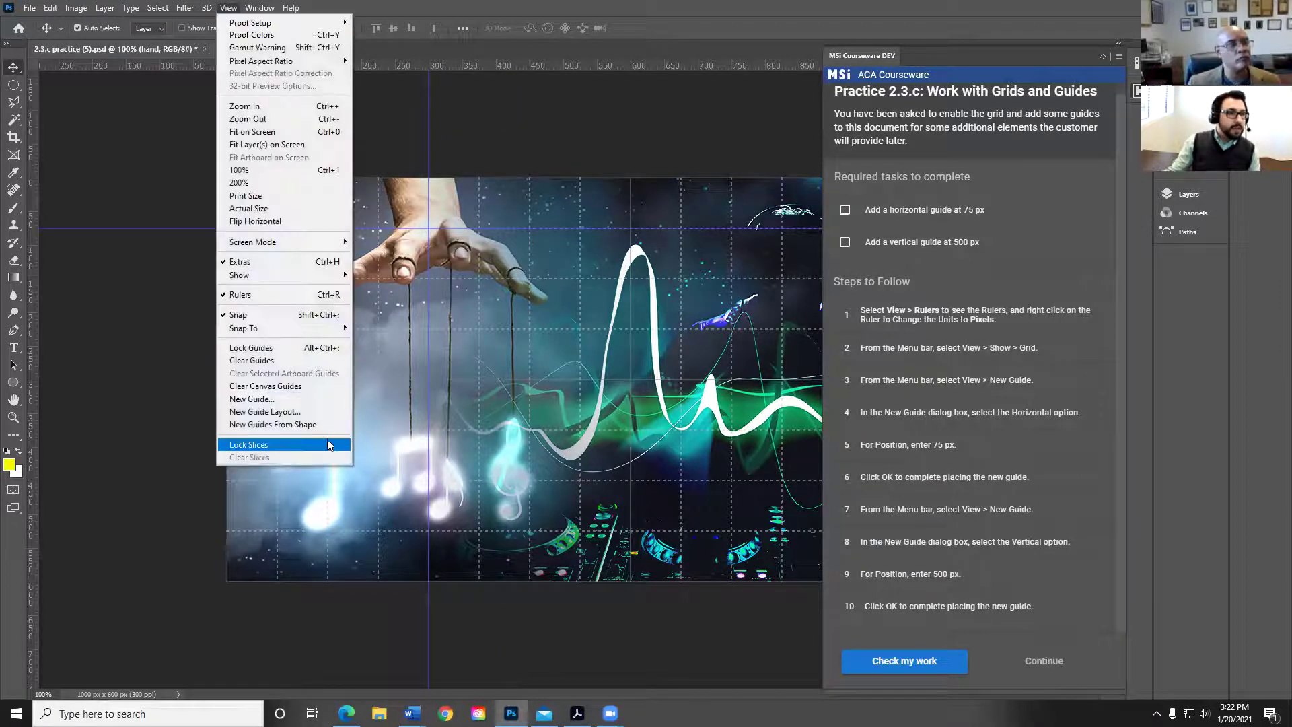
{"action": "left_click", "coordinate": [286, 389]}
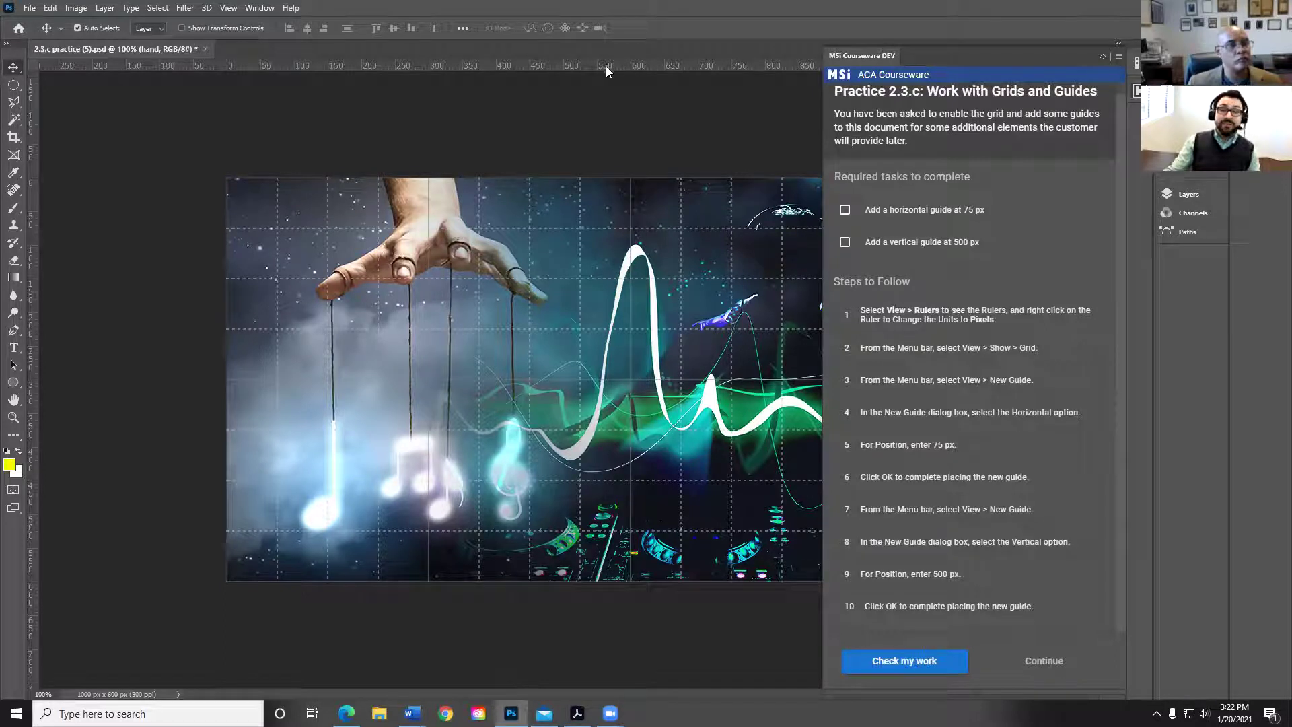
- Pull a horizontal guide from the ruler to 75 px and check the practice score
{"action": "left_click_drag", "start_coordinate": [607, 63], "coordinate": [615, 225]}
{"action": "left_click", "coordinate": [918, 658]}
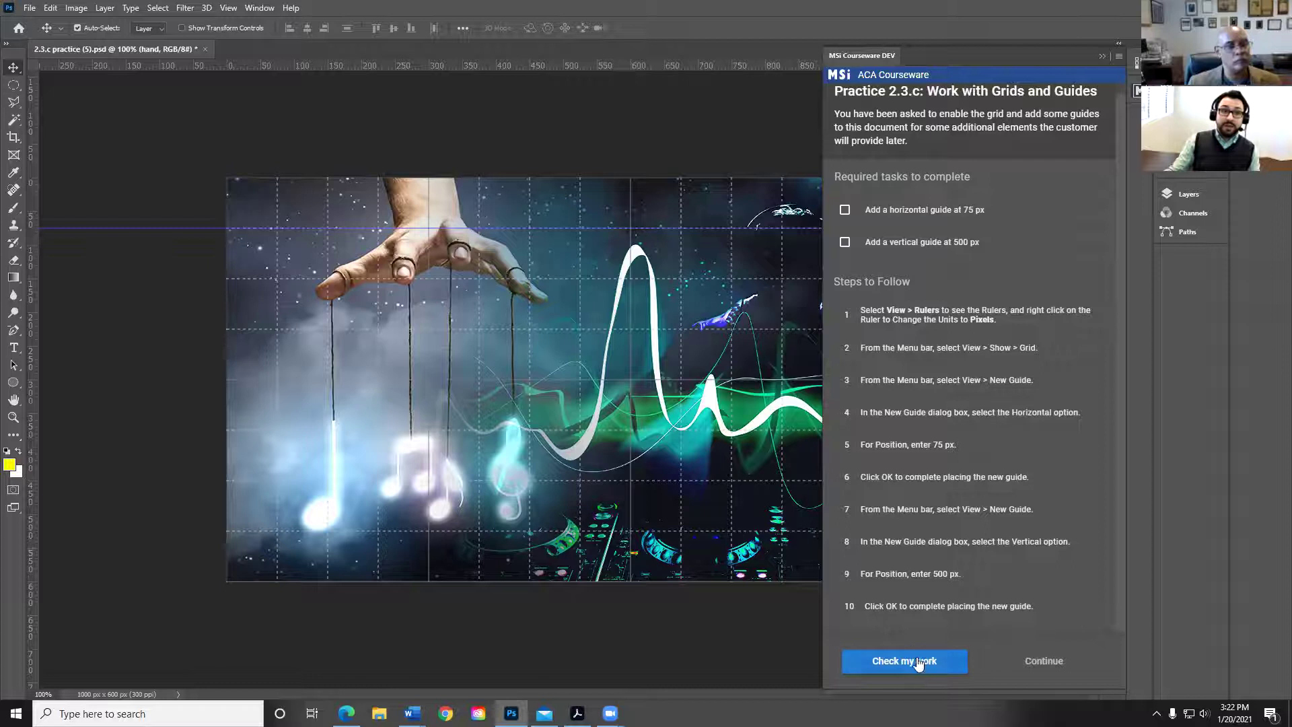
{"action": "left_click", "coordinate": [961, 651]}
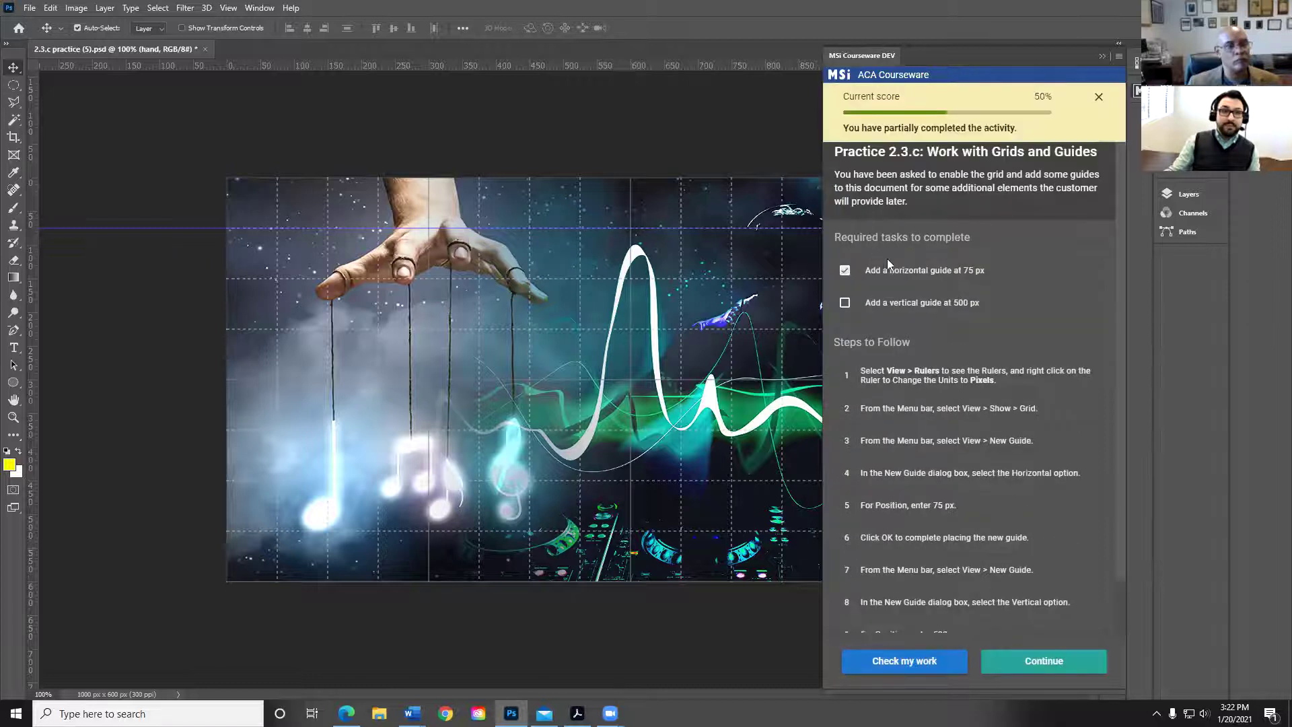
{"action": "left_click", "coordinate": [1099, 97]}
- Pull a vertical guide from the ruler to 500 px, check the practice work and dismiss the score
{"action": "left_click_drag", "start_coordinate": [33, 259], "coordinate": [564, 248]}
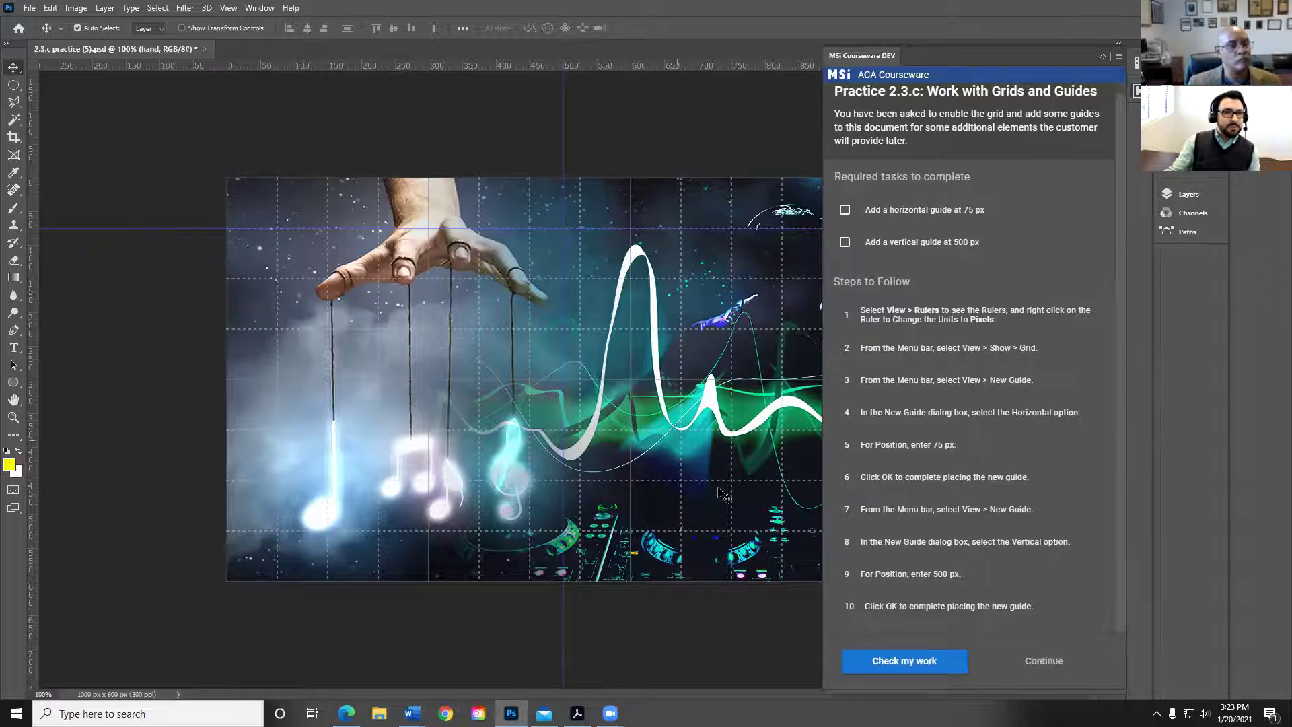
{"action": "left_click", "coordinate": [883, 660]}
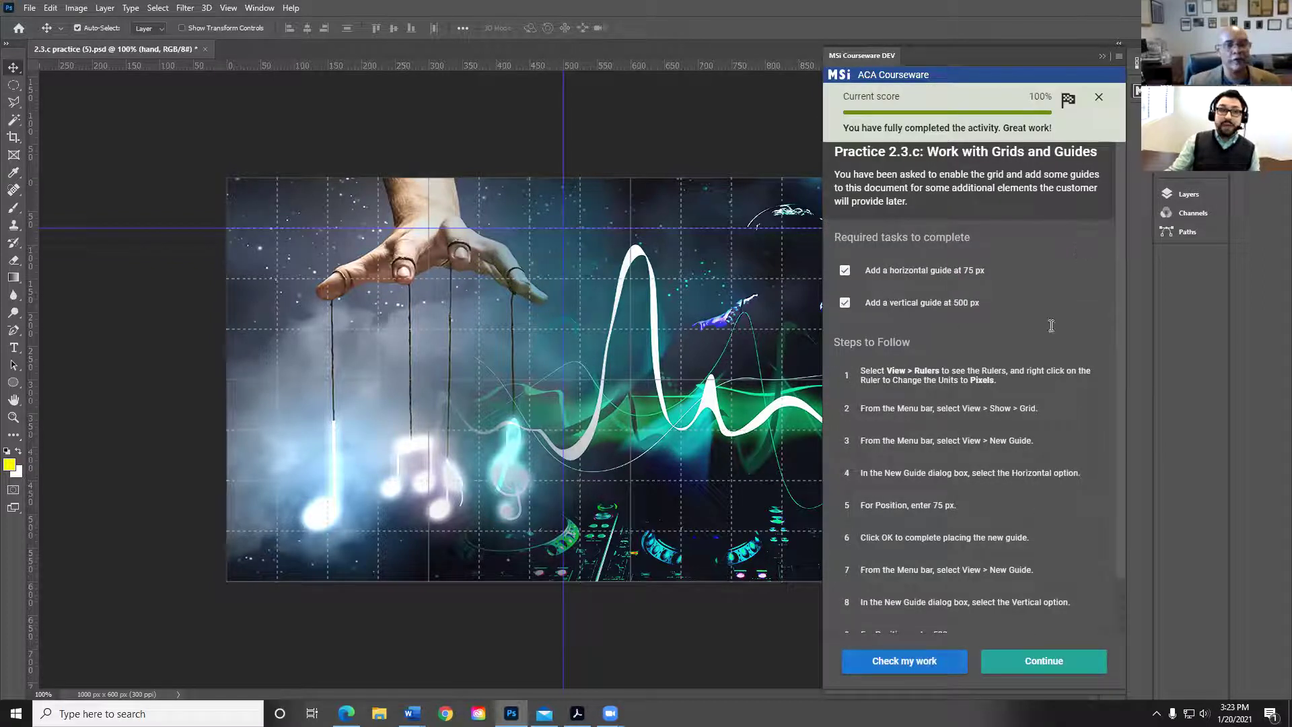
{"action": "scroll", "coordinate": [1051, 325], "scroll_direction": "down", "scroll_amount": 1}
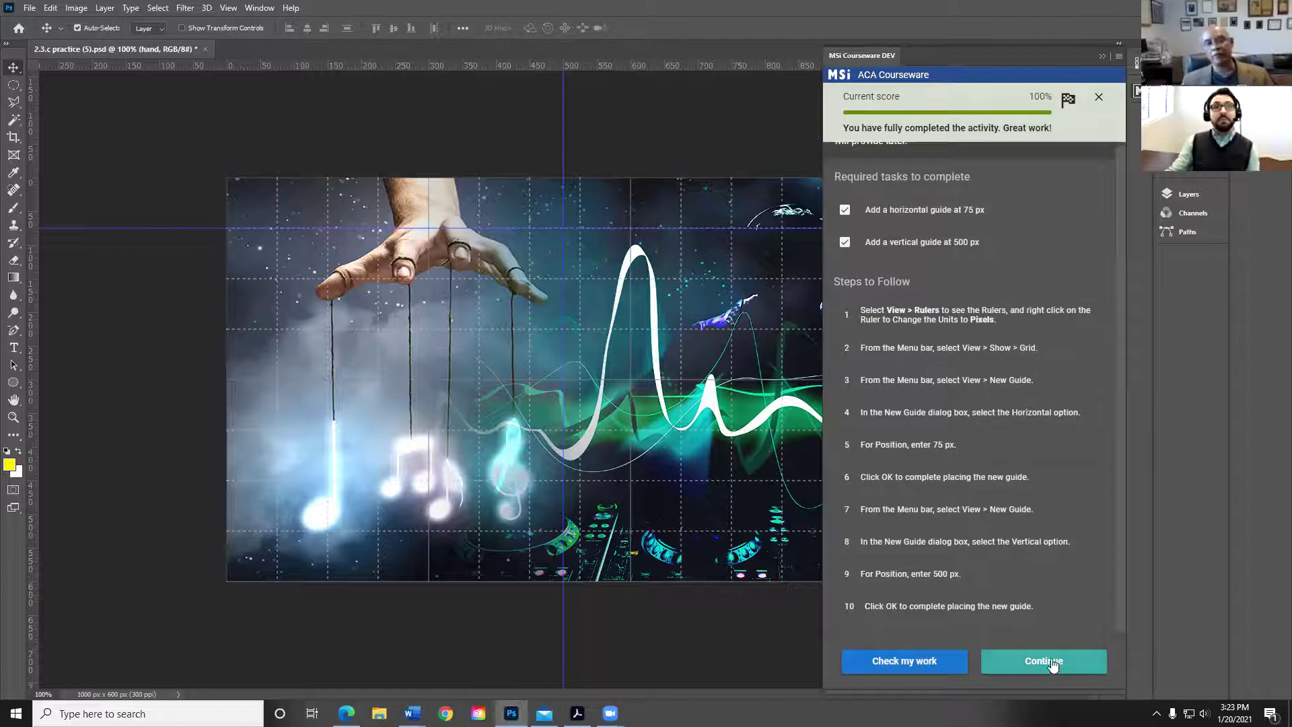
{"action": "left_click", "coordinate": [1097, 98]}
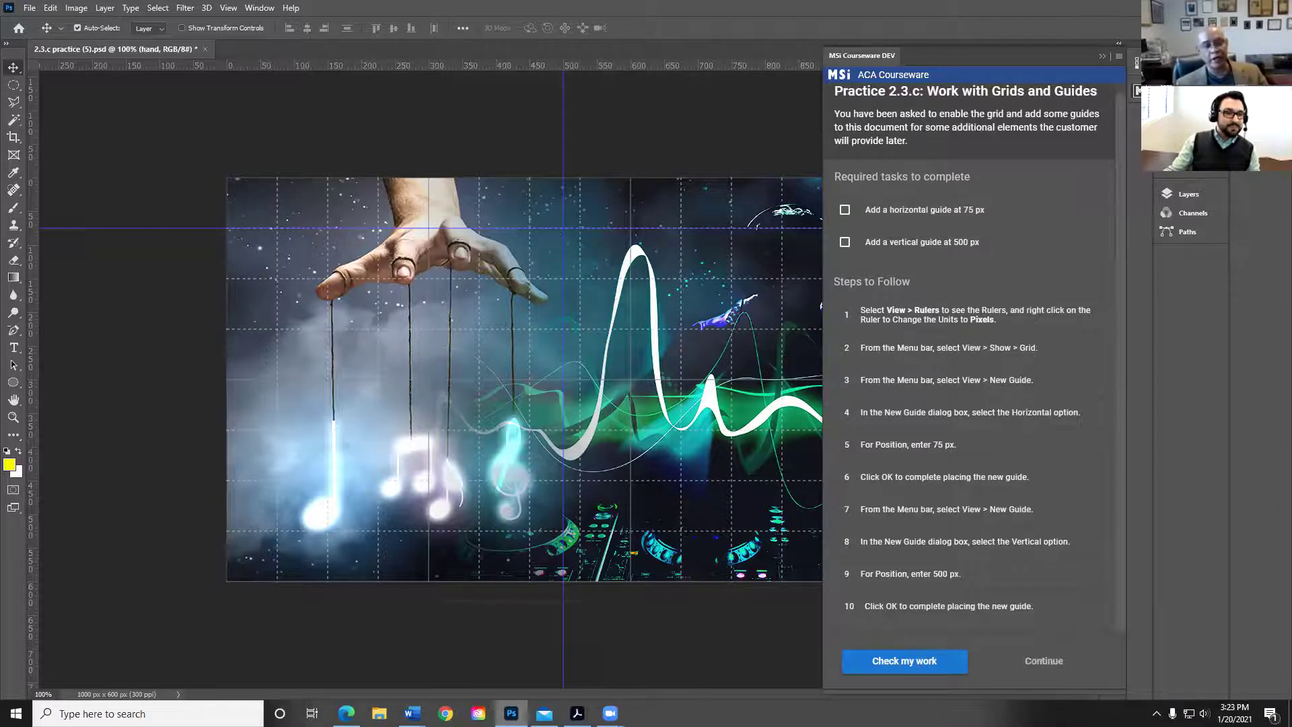
{"action": "mouse_move", "coordinate": [512, 714]}
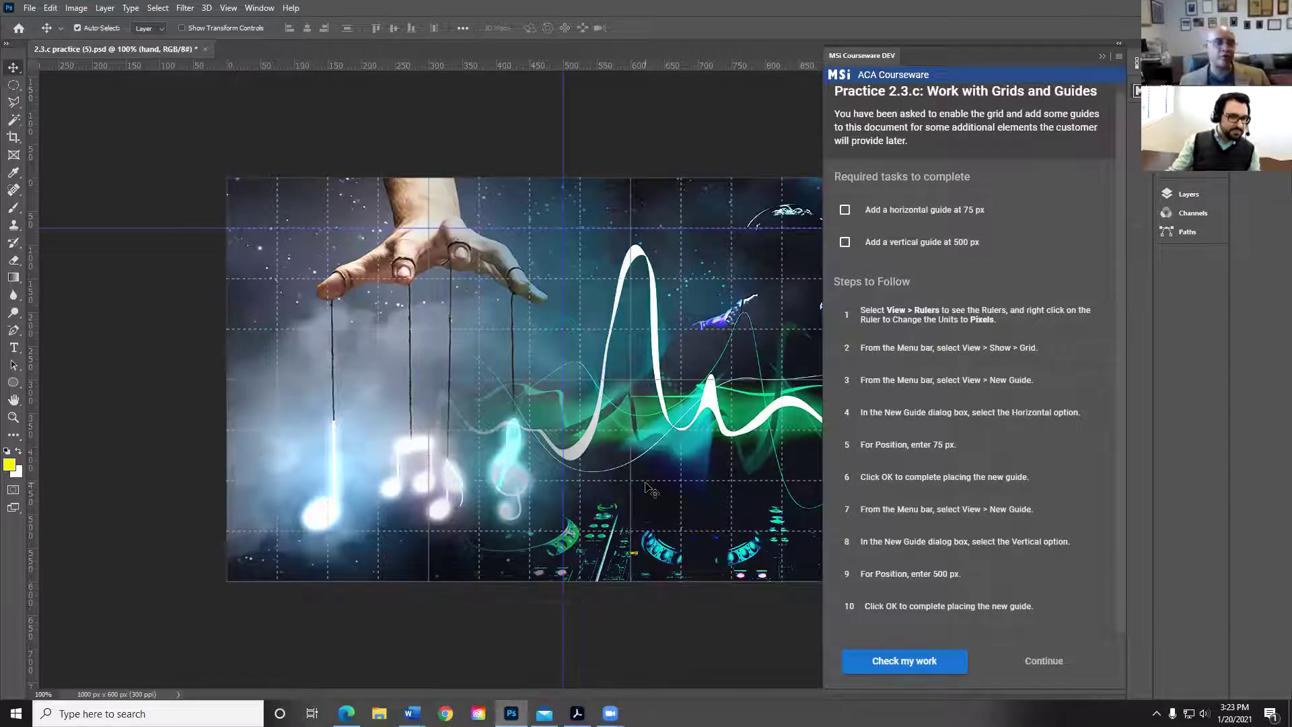